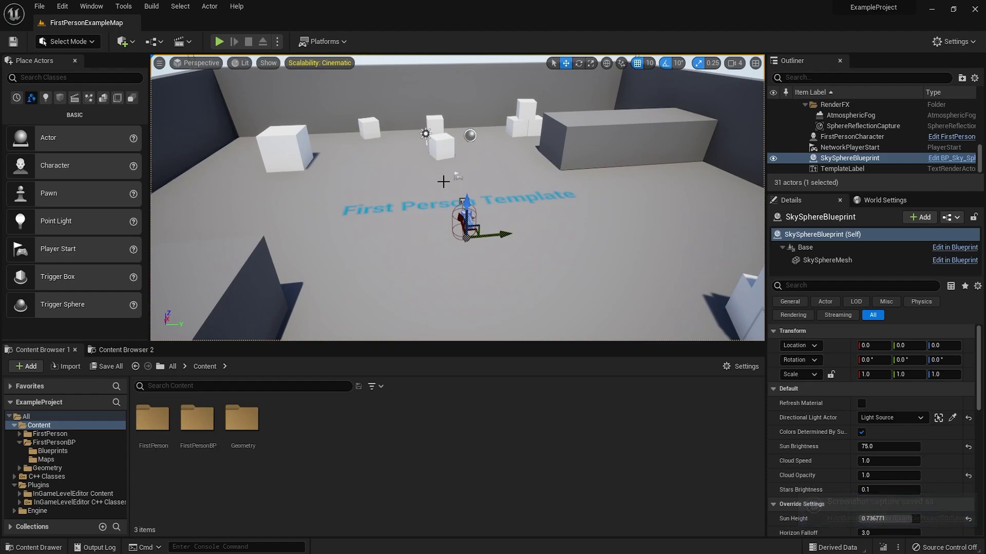
mouse_move(447, 196)
right_mouse_down()
mouse_move(421, 182)
mouse_move(468, 176)
mouse_move(450, 179)
mouse_move(456, 189)
right_mouse_up()
key("s")
key("w")
key("s")
key("w")
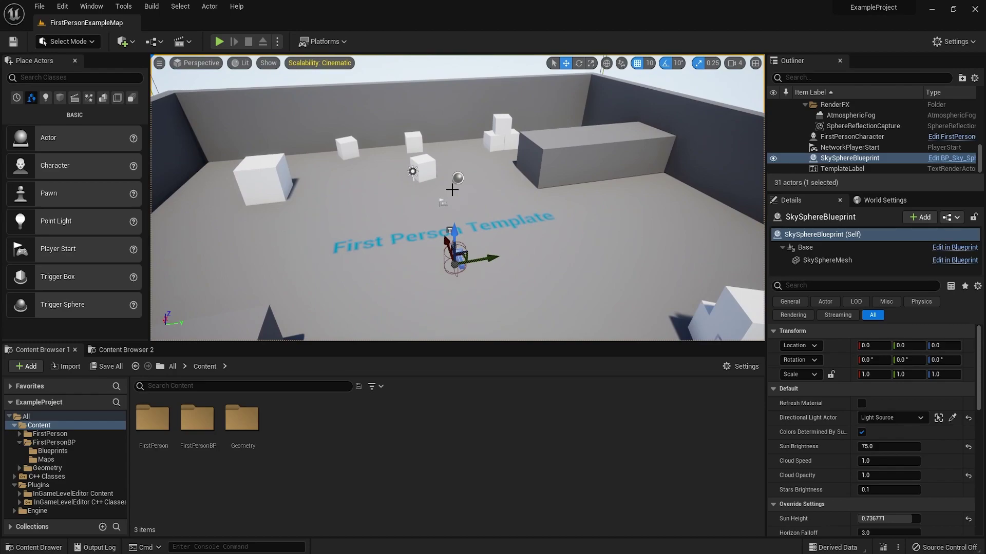
right_click_drag(452, 189, 442, 187)
- Search the project's plugins for "ingam" and check whether InGameLevelEditor is enabled
left_click(62, 6)
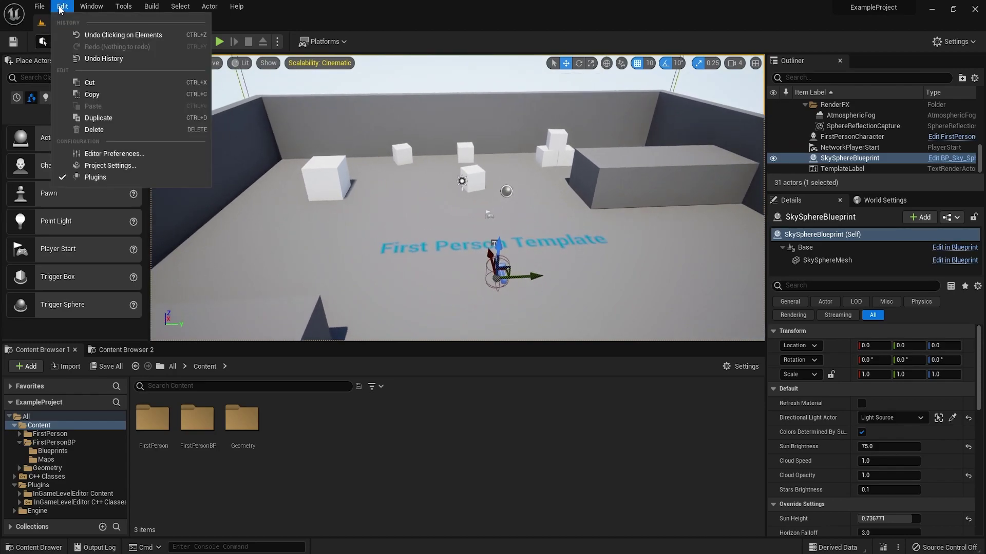
left_click(102, 175)
left_click(131, 45)
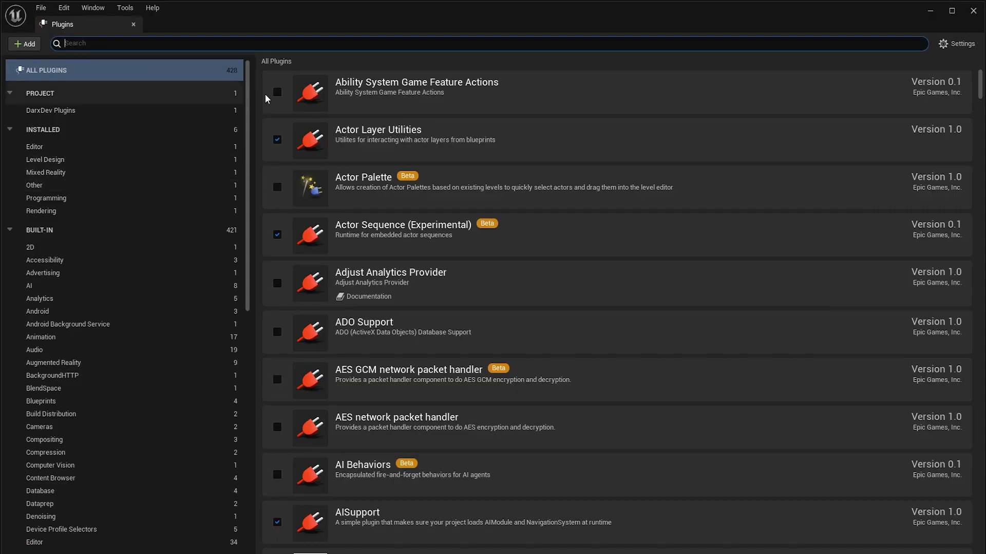
type("ingam")
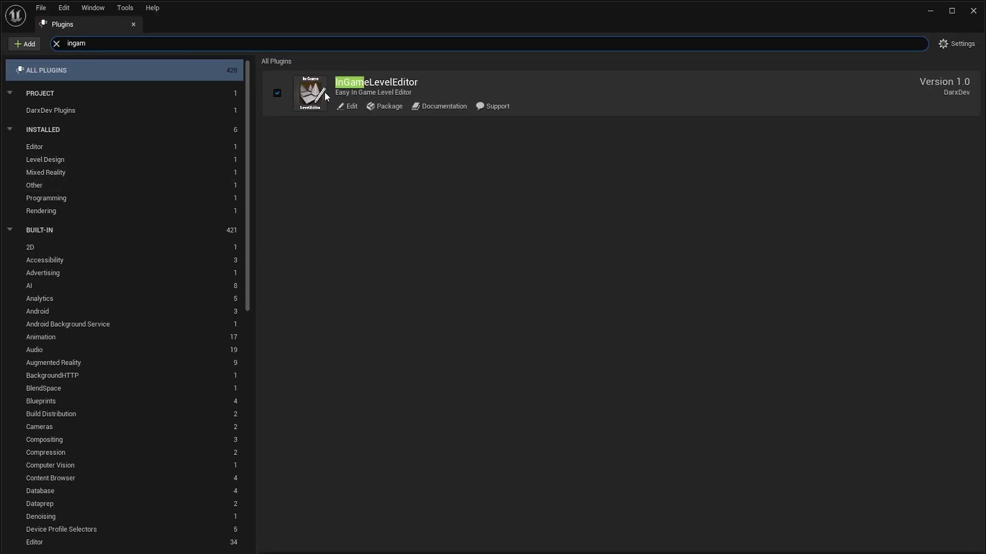
left_click(973, 10)
key("w")
mouse_move(548, 158)
right_mouse_down()
mouse_move(575, 158)
mouse_move(549, 158)
right_mouse_up()
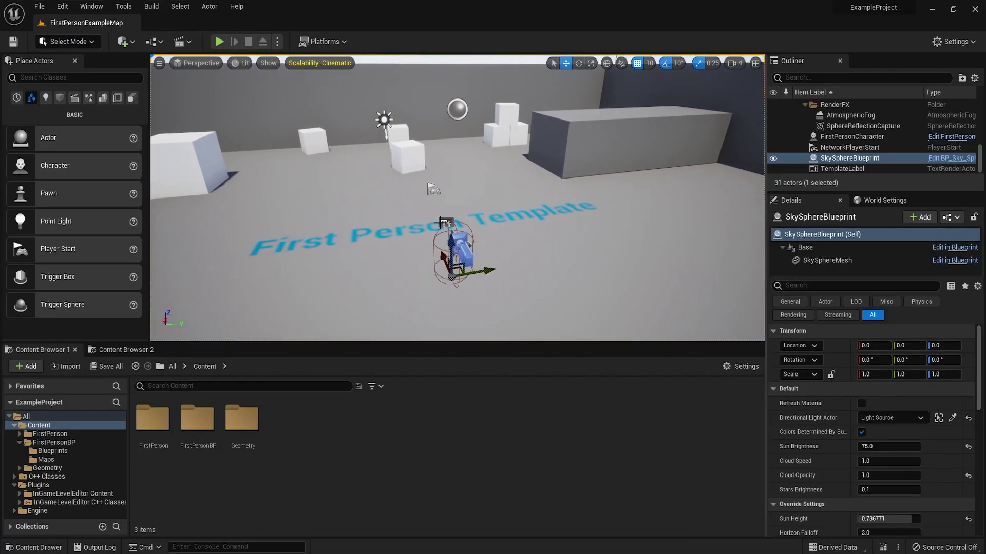
right_click_drag(457, 218, 452, 237)
key("s")
right_click_drag(522, 197, 522, 205)
key("w")
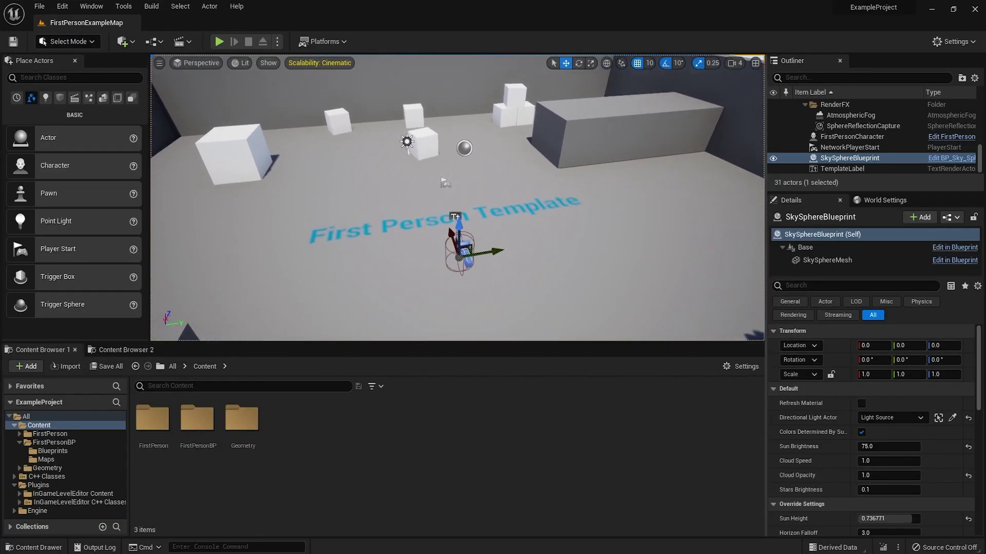
right_click_drag(447, 232, 334, 173)
- Open the project's engine Input settings and inspect the action and axis mappings, including the MoveUp key bindings
left_click(39, 6)
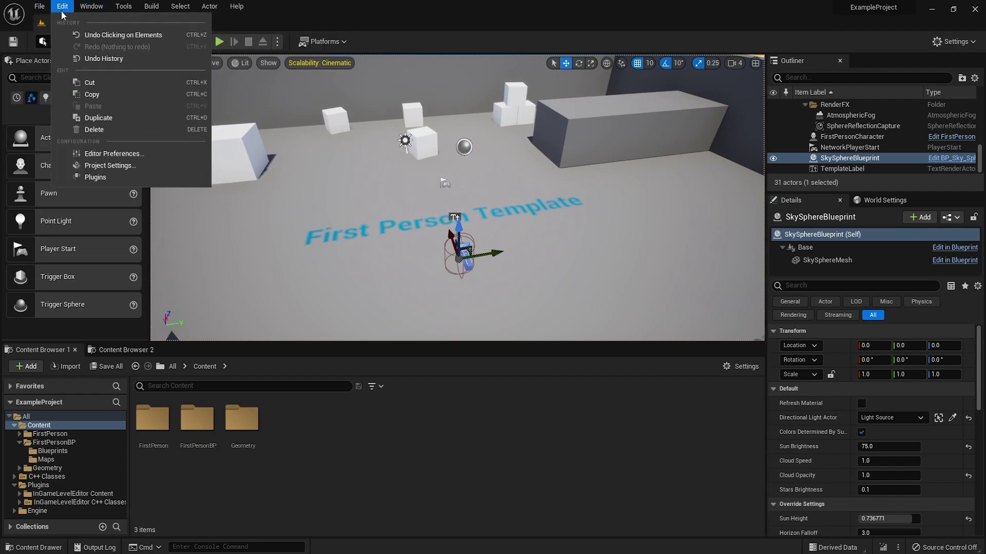
left_click(118, 164)
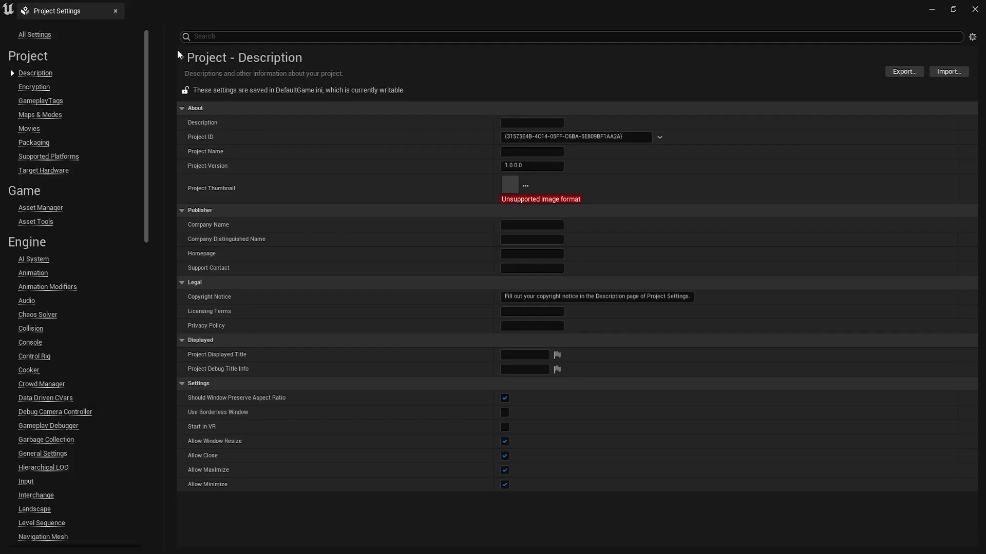
scroll(66, 211, "down", 3)
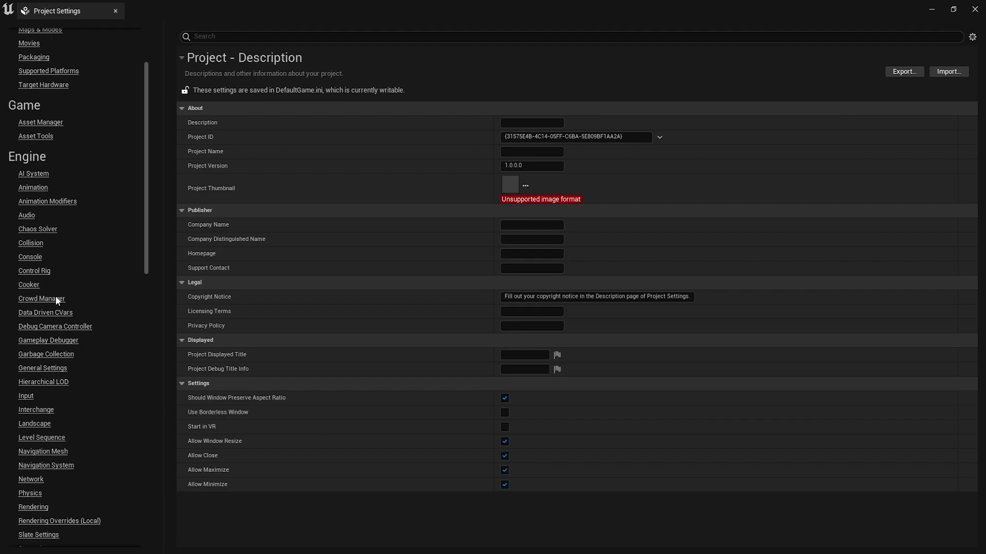
left_click(26, 396)
left_click(182, 151)
left_click(182, 209)
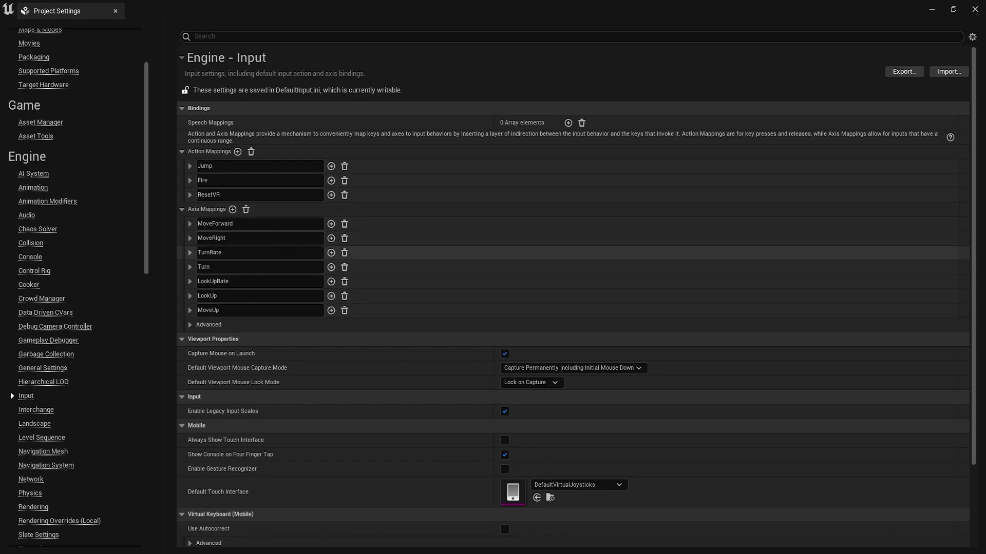
left_click(190, 310)
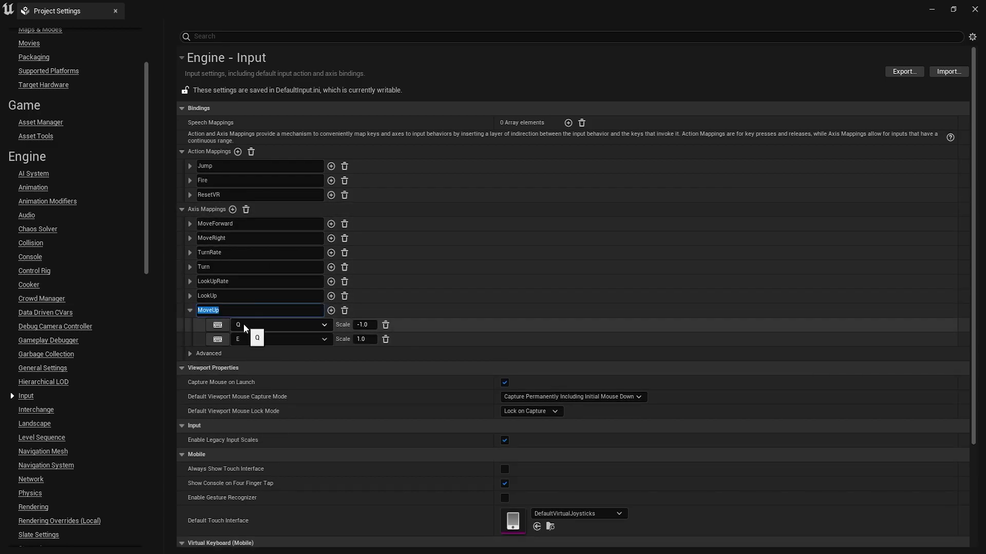
- Find the Custom Depth-Stencil Pass project setting with "sten", set it to Enabled with Stencil, and close the project settings
left_click(237, 37)
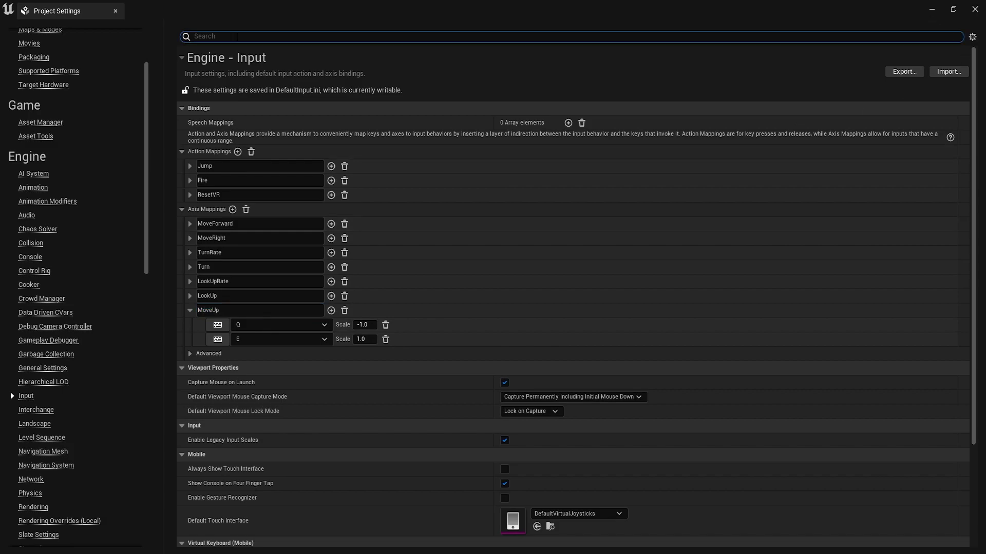
type("sten")
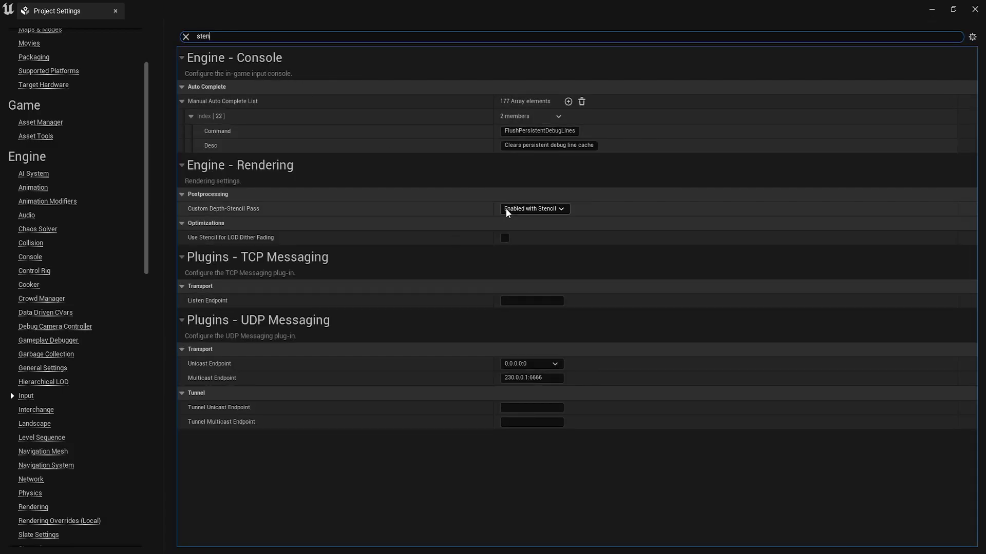
left_click(507, 211)
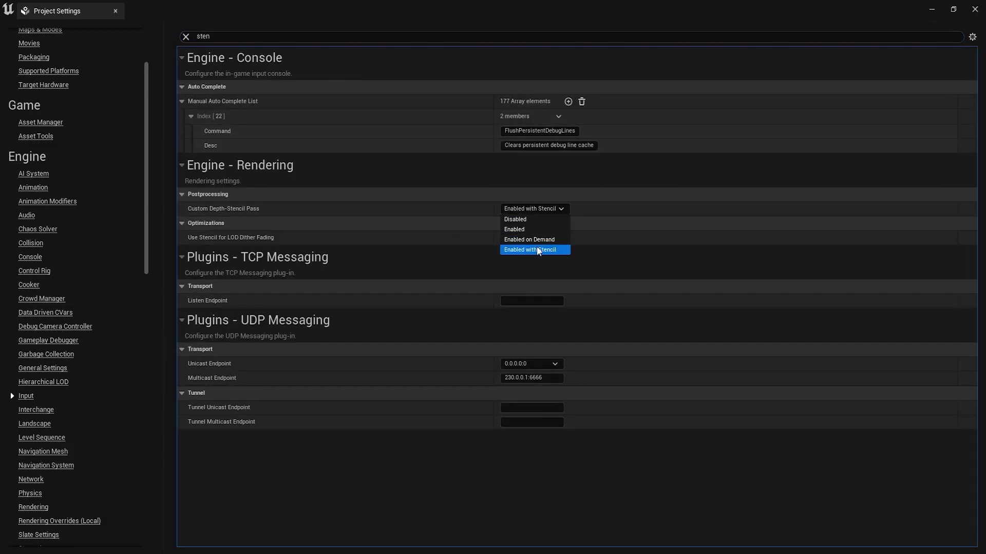
left_click(537, 250)
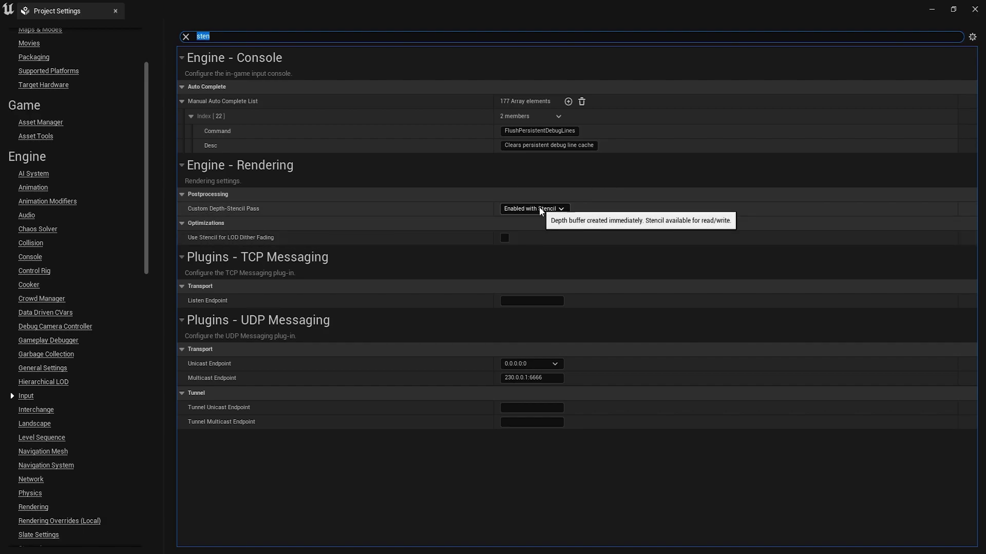
left_click(974, 9)
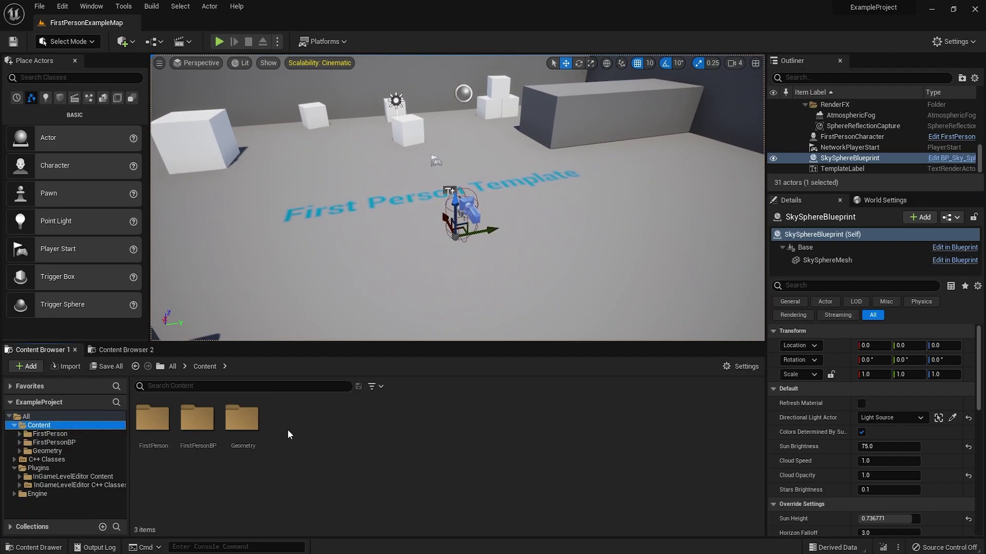
- Create a folder named ExampleSetup in the Content folder and open it
right_click(315, 424)
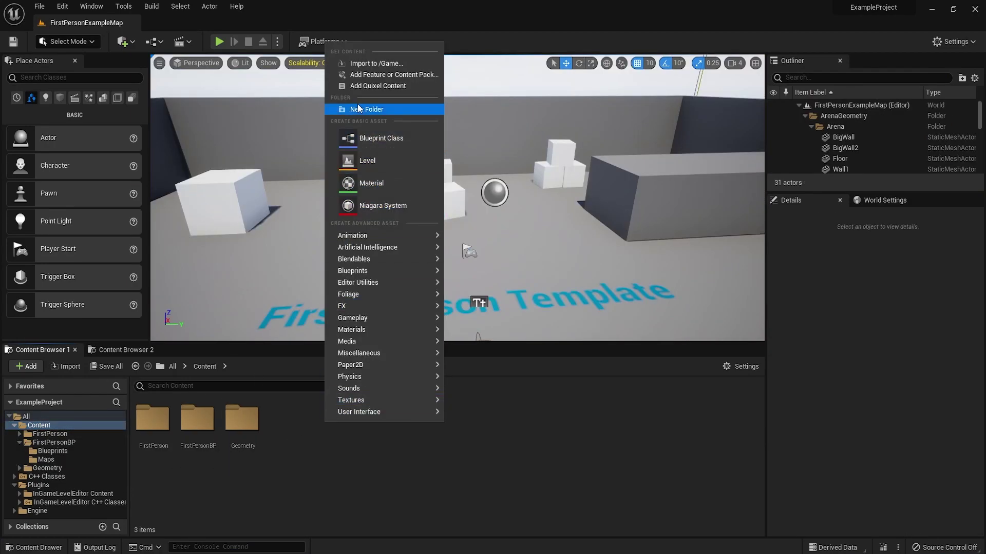
left_click(358, 108)
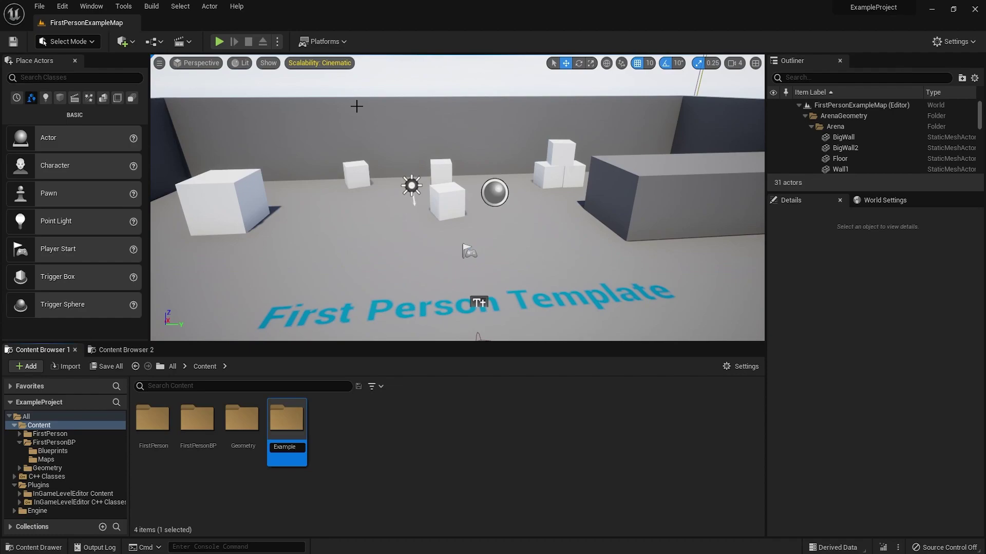
type("ExampleSetup")
key("Return")
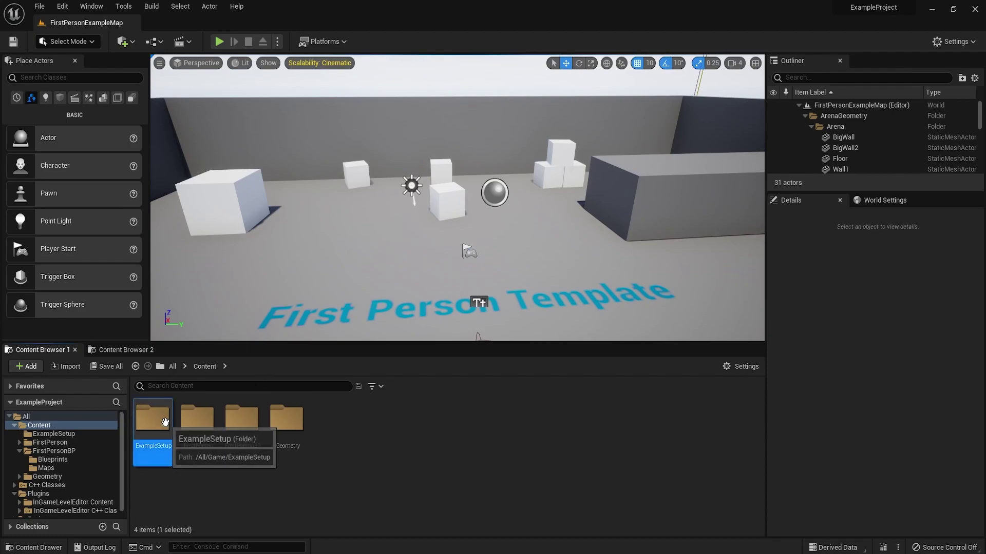
double_click(167, 428)
right_click(214, 432)
key("Escape")
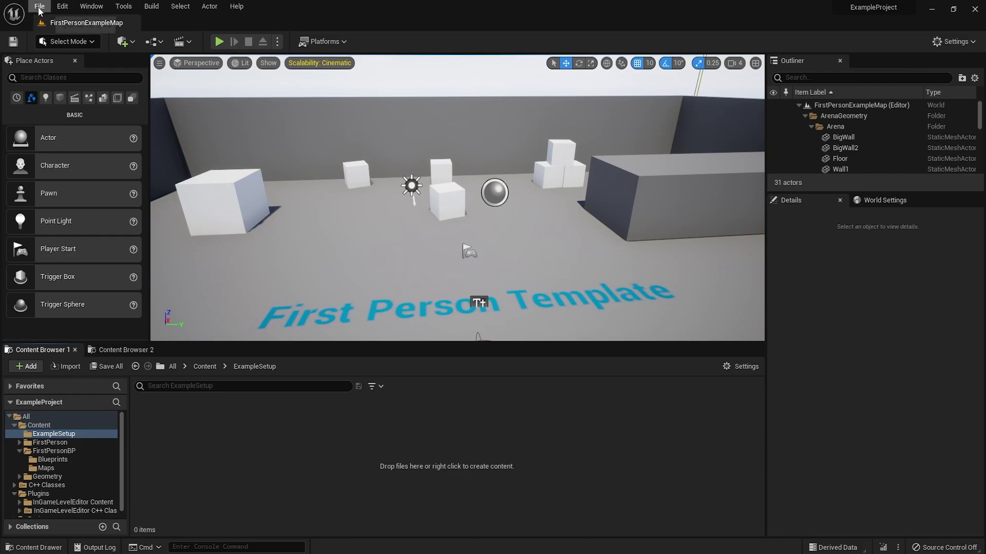
- Create a new level from the Basic template
left_click(40, 7)
left_click(77, 34)
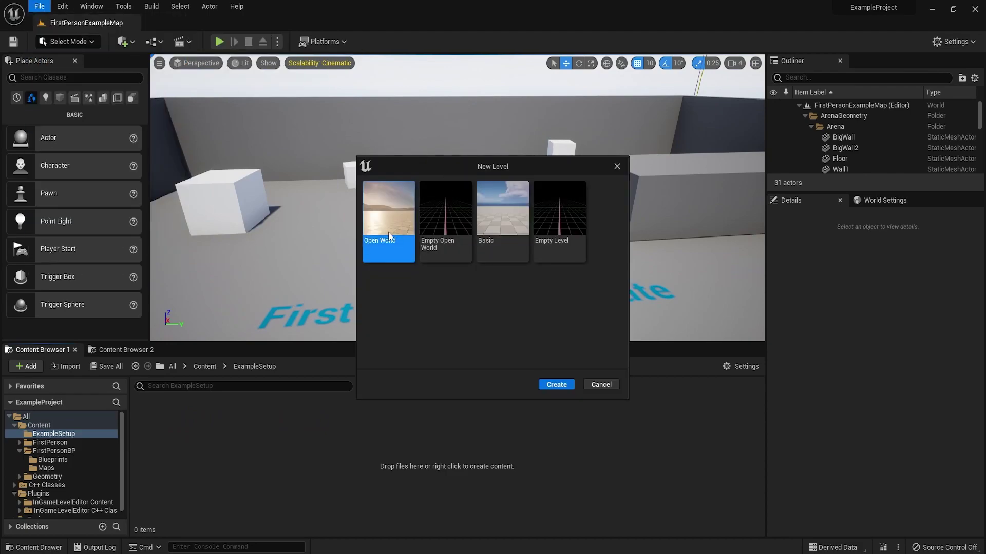
left_click(506, 243)
left_click(550, 386)
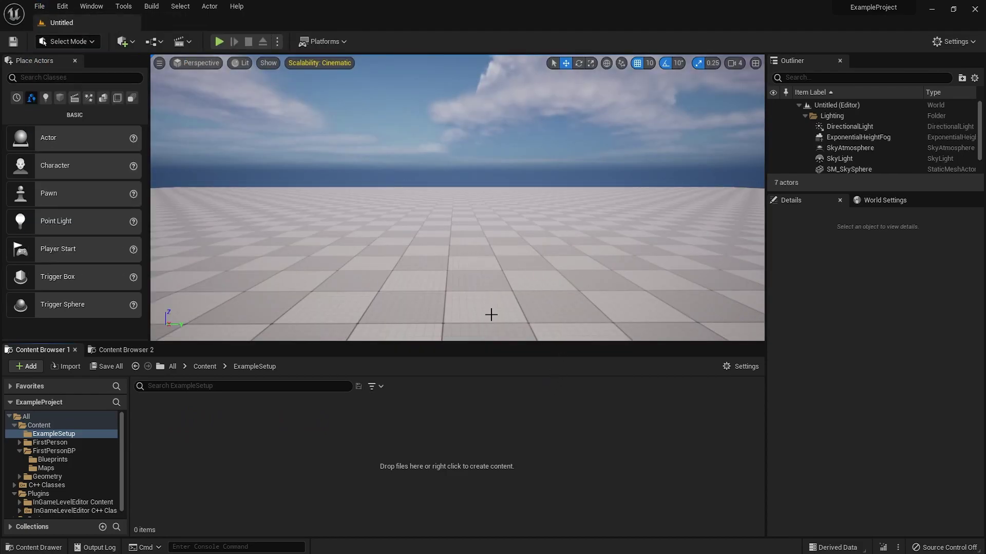
- Save the new level as MainLevel in the ExampleSetup folder
key("ctrl+s")
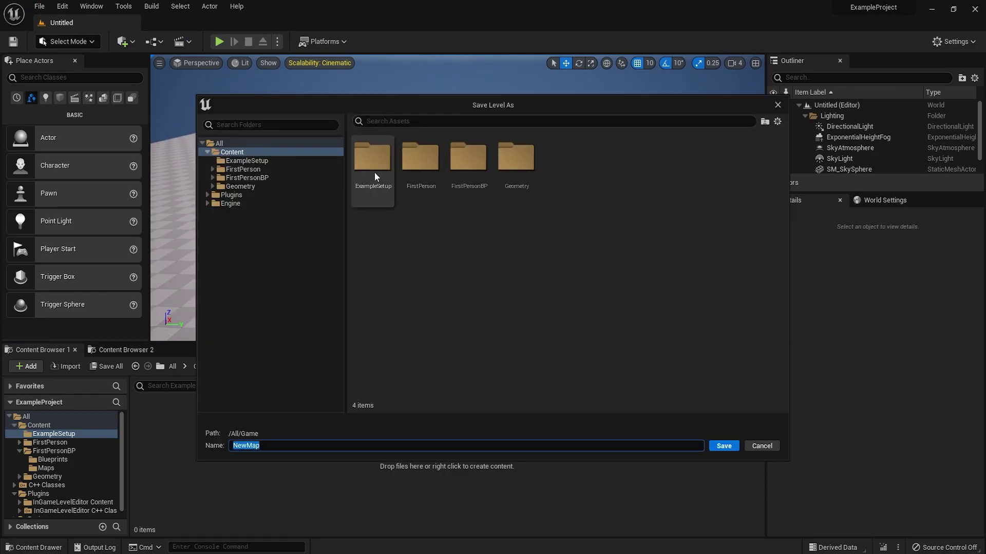
double_click(373, 164)
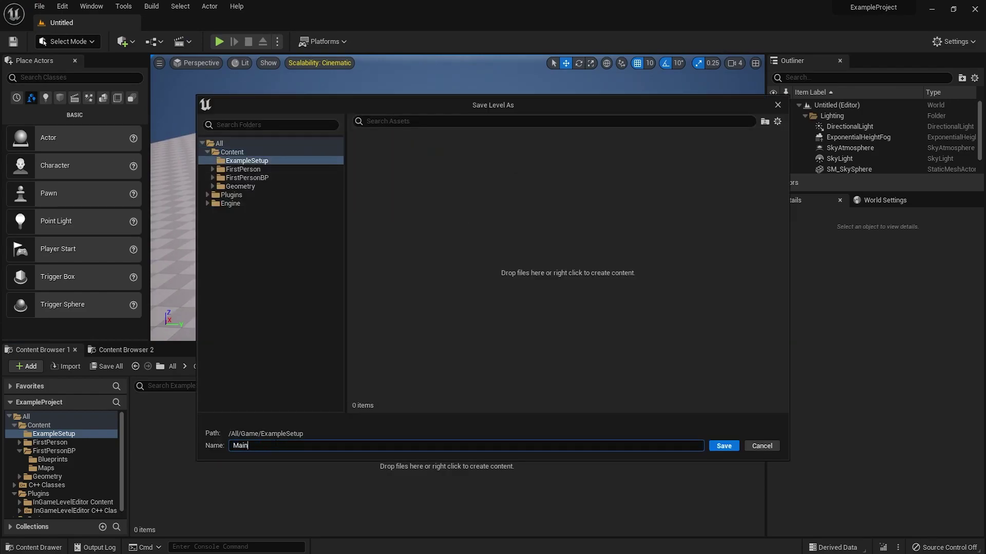
type("MainLevel")
key("Return")
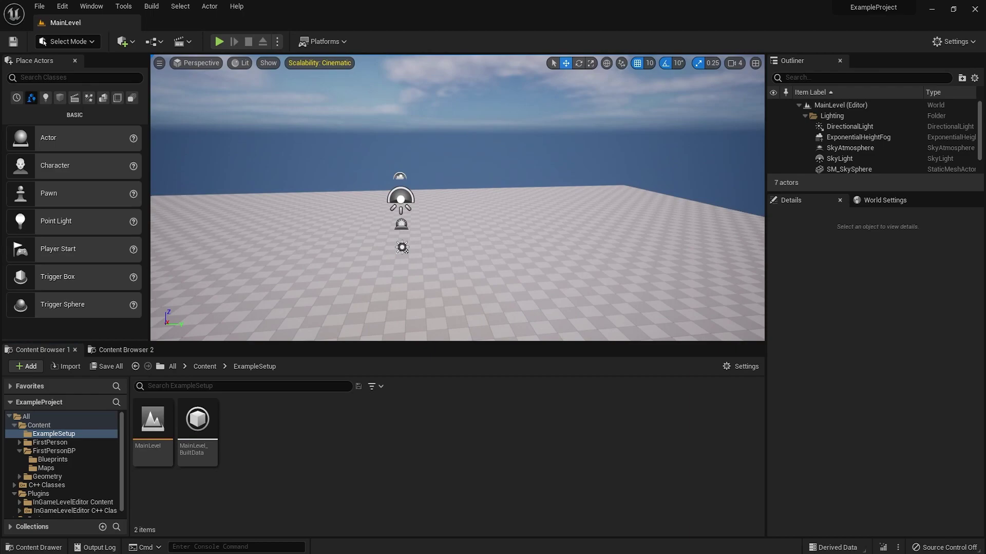
- Delete the Floor mesh from MainLevel
right_click_drag(591, 247, 545, 246)
left_click(592, 247)
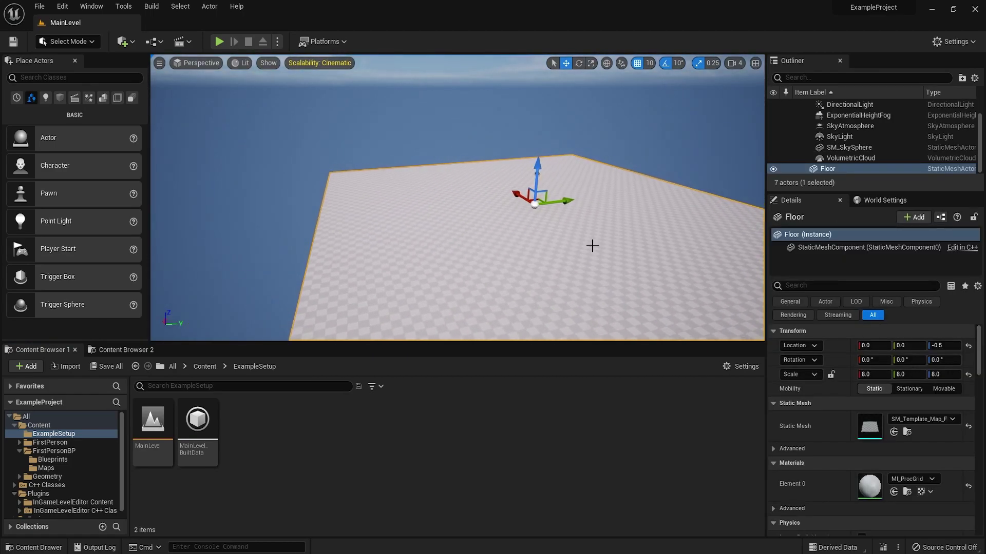
key("Delete")
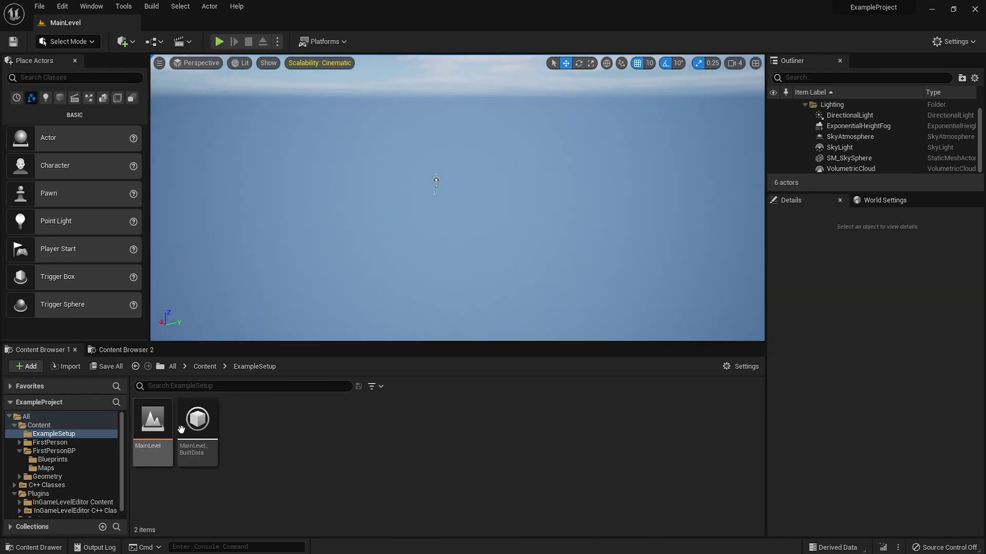
- Create a level asset named MenuLevel in the ExampleSetup folder and open it
right_click(310, 400)
left_click(241, 361)
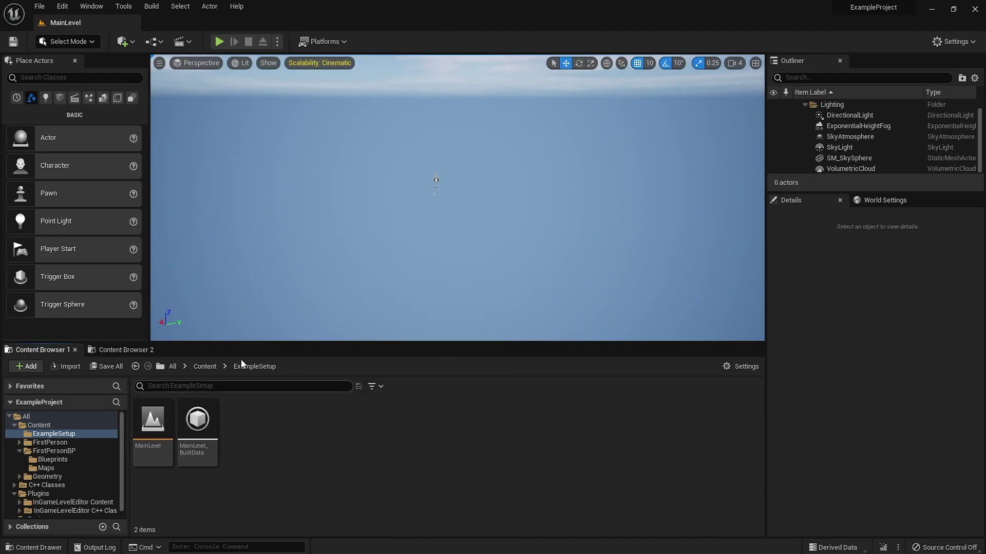
right_click(277, 409)
left_click(310, 156)
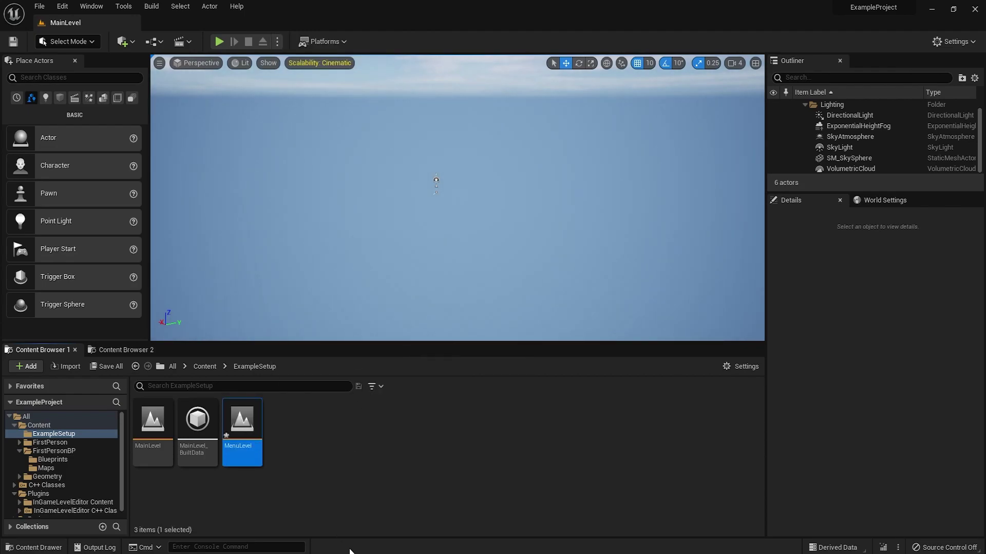
double_click(247, 439)
left_click(519, 405)
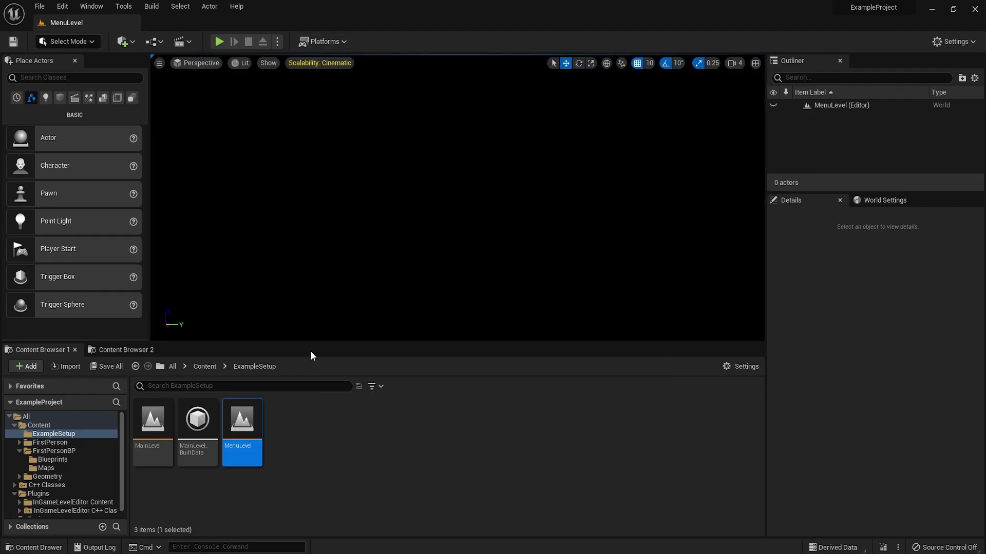
- Create a Blueprint class with GameInstance as its parent in the ExampleSetup folder and name it GI_Setup
left_click(299, 424)
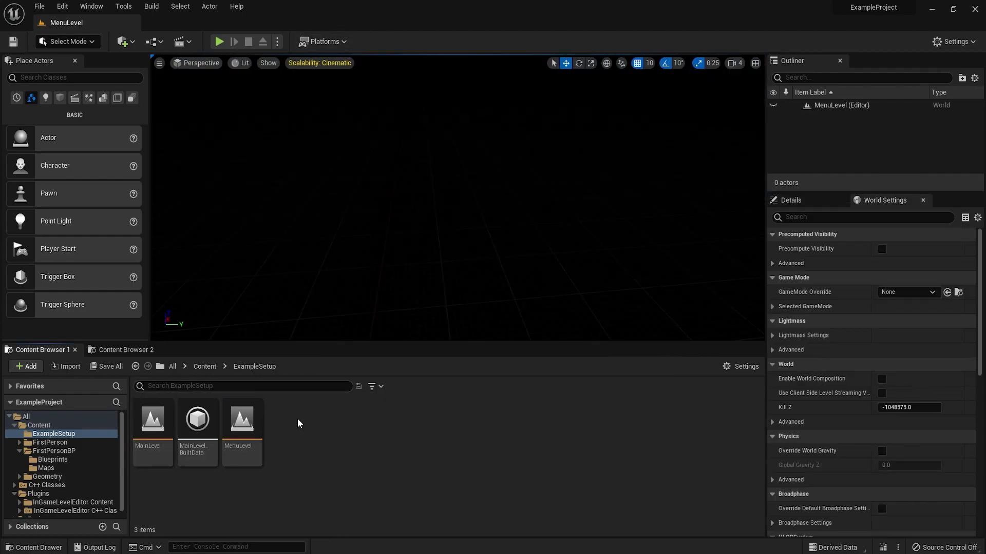
right_click(350, 429)
left_click(410, 185)
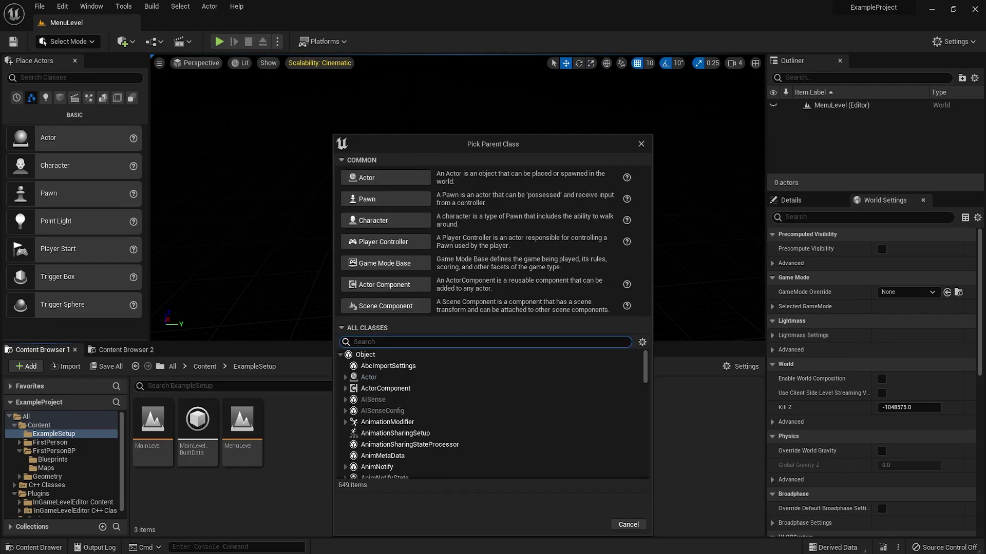
type("gamein")
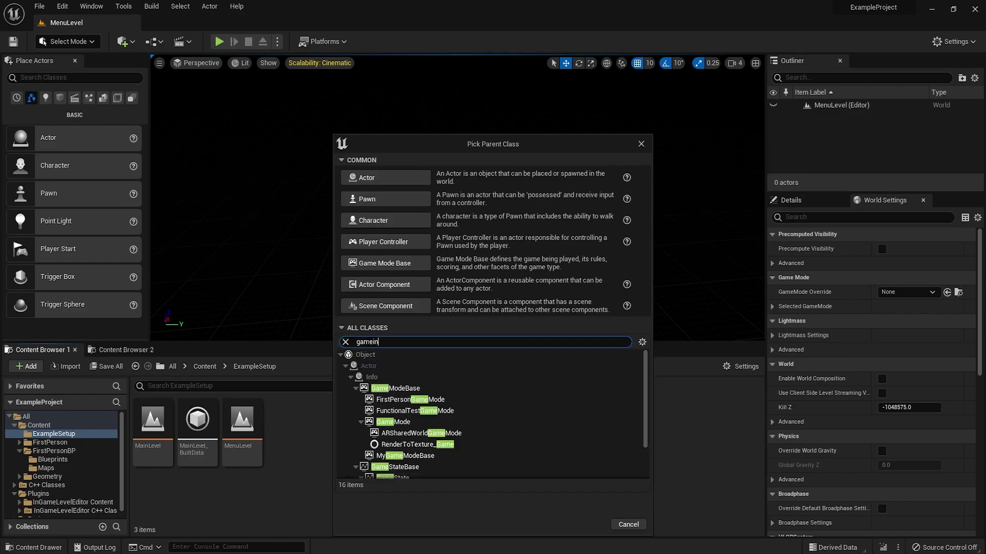
type("sta")
left_click(382, 365)
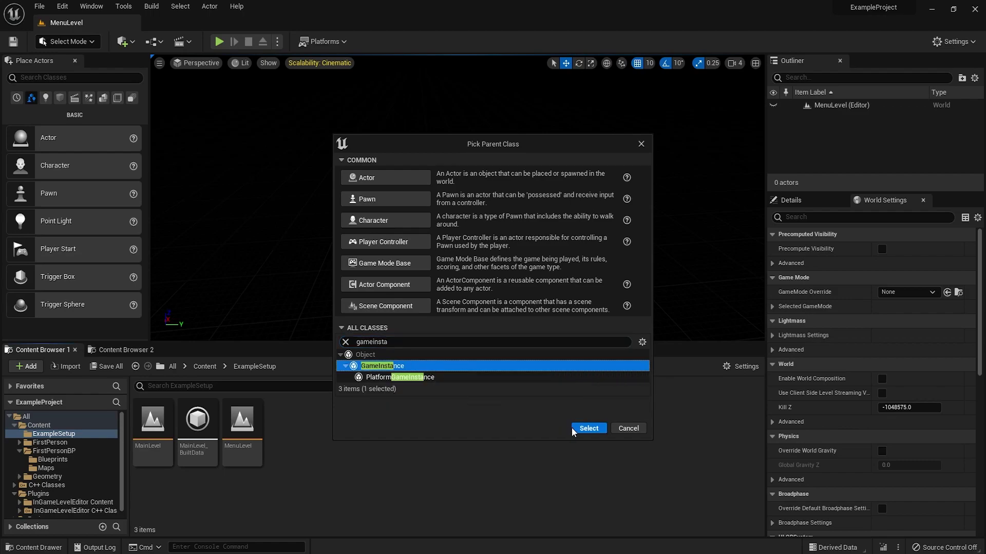
left_click(573, 430)
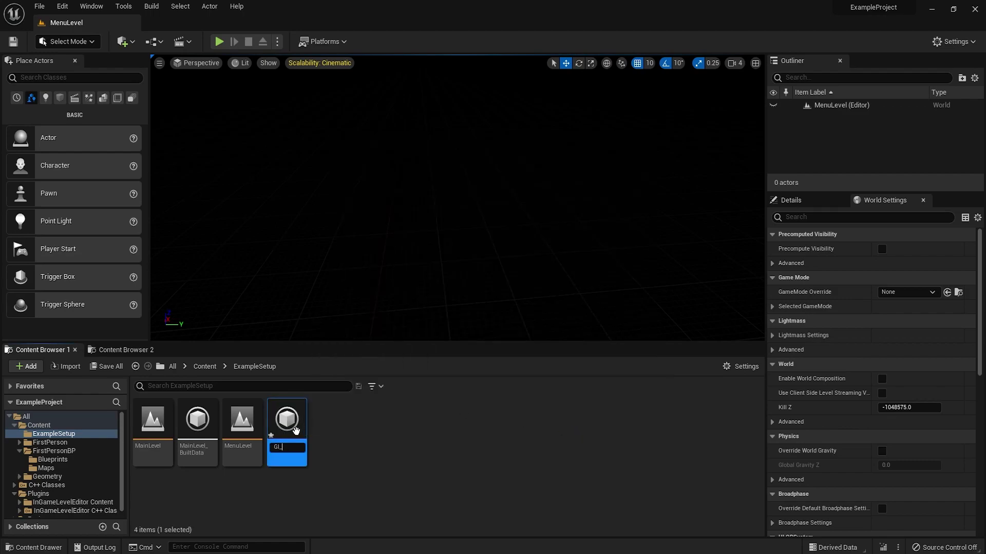
type("GI_SEtup")
key("Return")
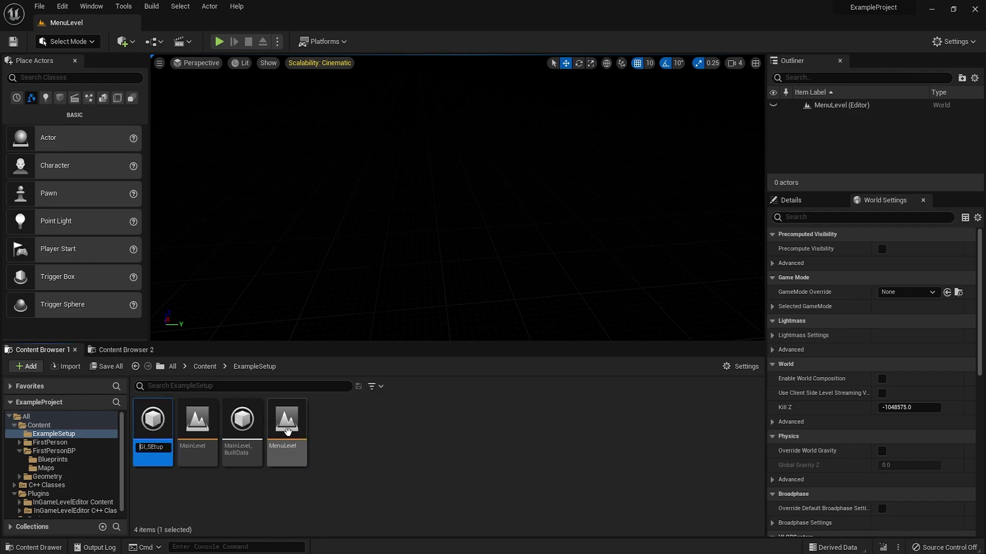
- Open the GI_Setup Blueprint, reparent it to the IGLE_GI class and save it
double_click(153, 423)
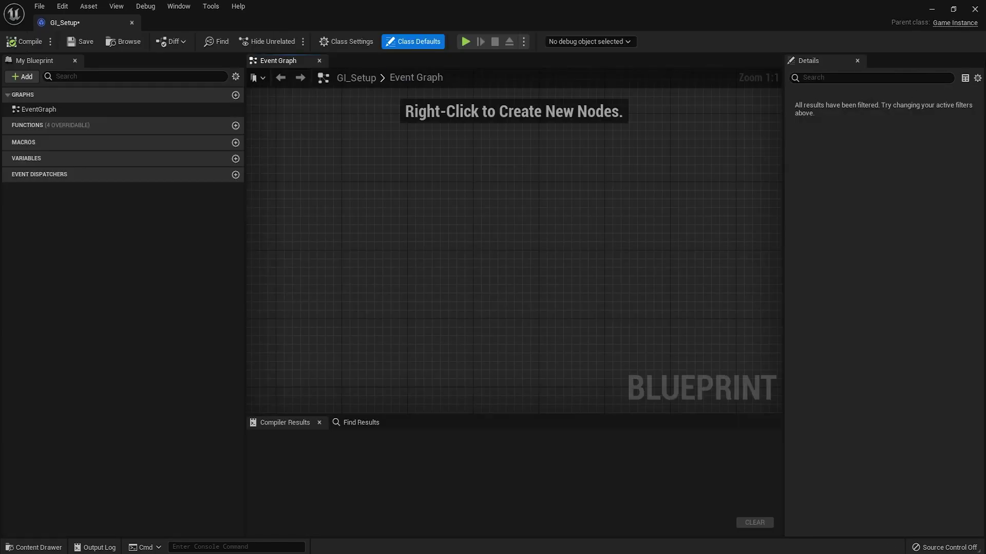
left_click(39, 6)
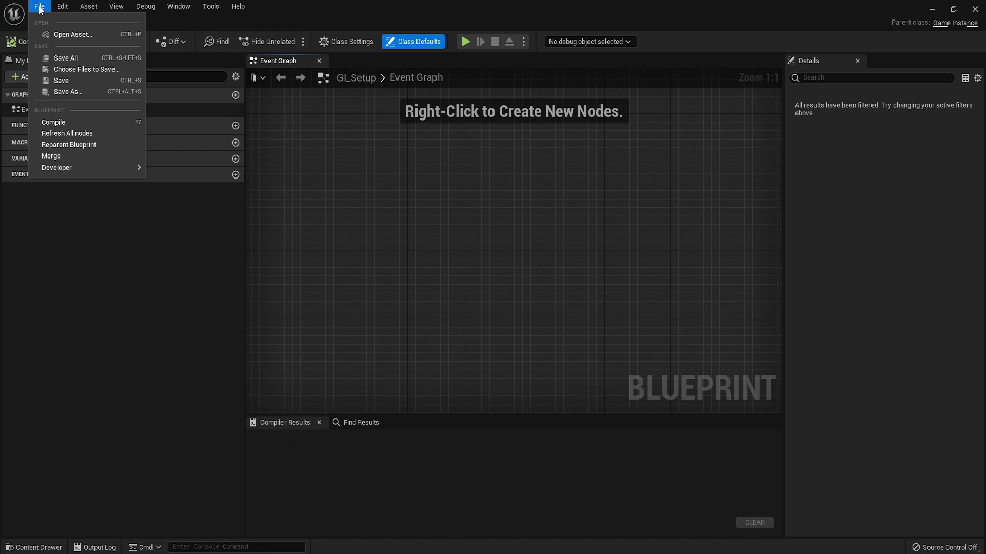
left_click(55, 146)
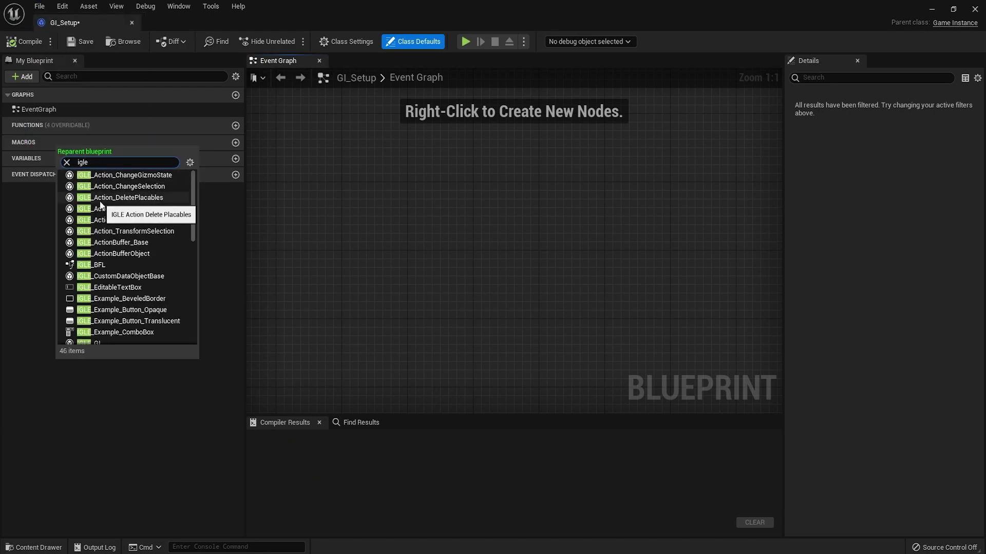
scroll(119, 238, "down", 2)
left_click(99, 273)
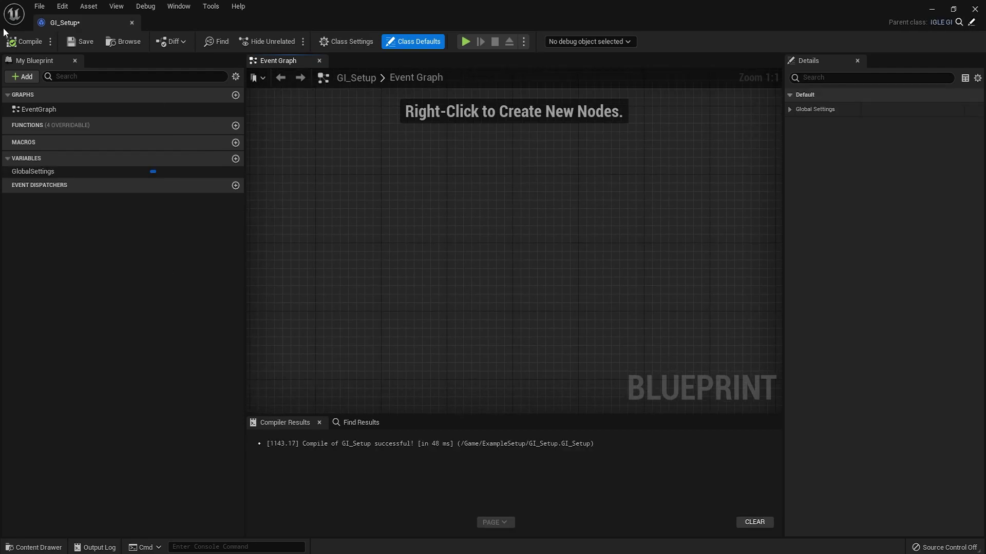
left_click(81, 42)
- Set OverridePlayGameMode to FirstPersonGameMode in the default value of GI_Setup's GlobalSettings variable
left_click(58, 172)
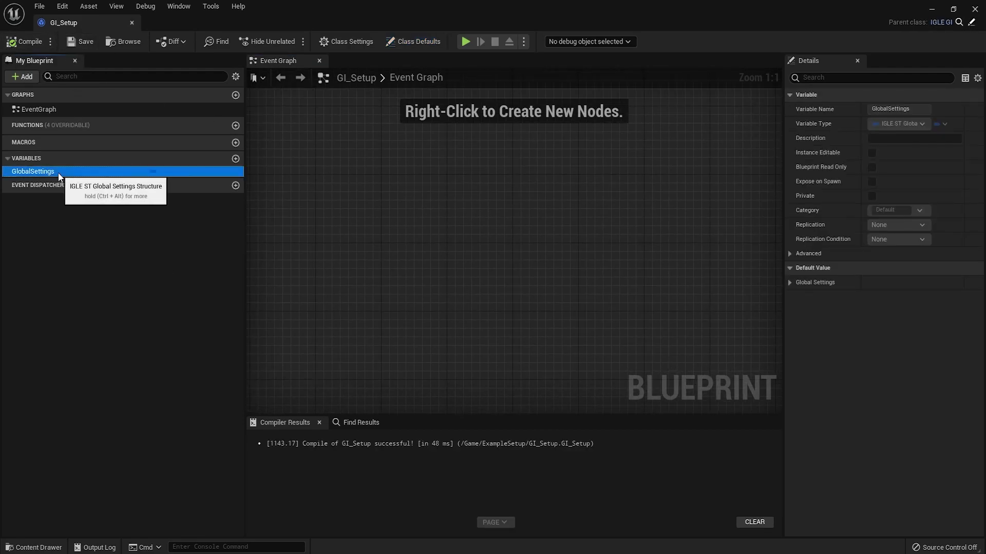
left_click(788, 283)
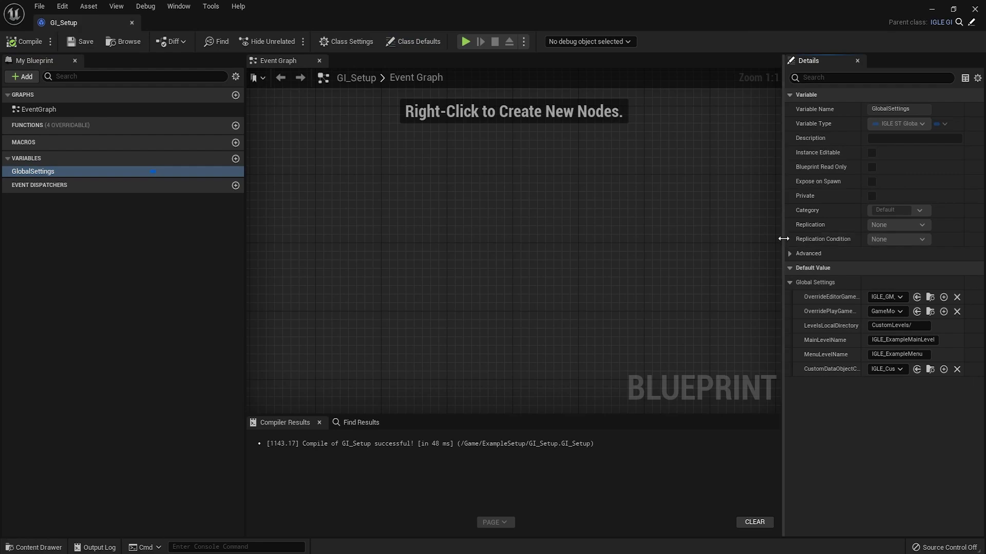
left_click_drag(783, 239, 496, 221)
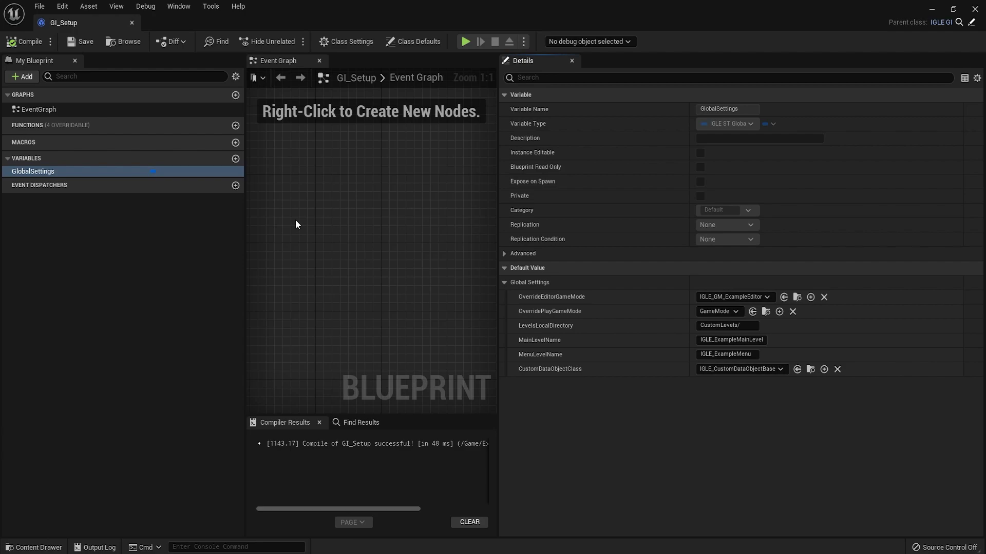
left_click(733, 313)
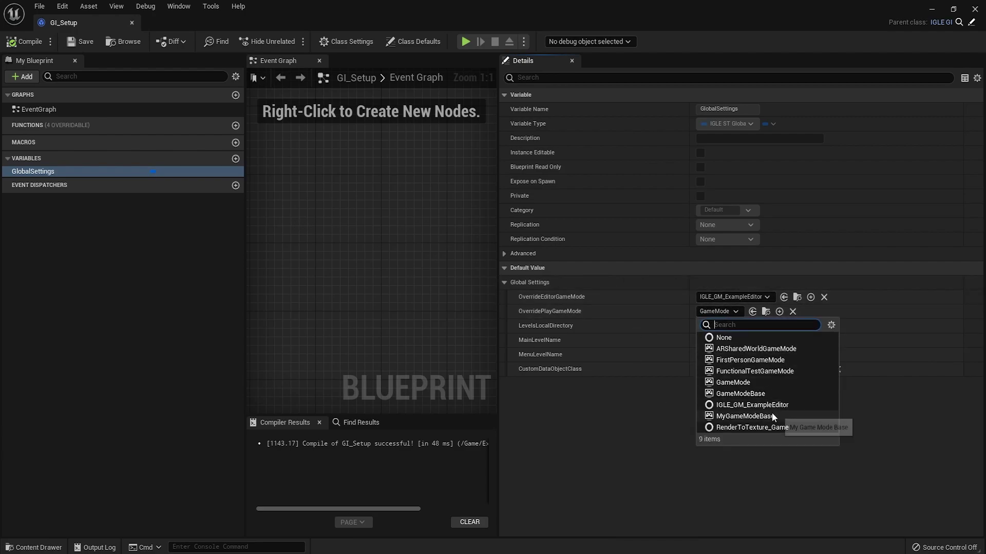
left_click(737, 360)
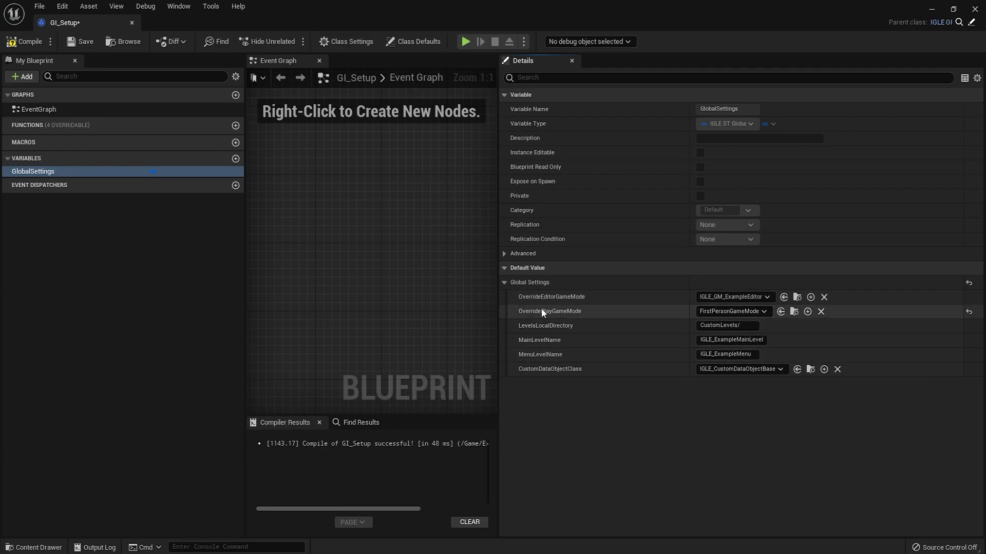
left_click(724, 326)
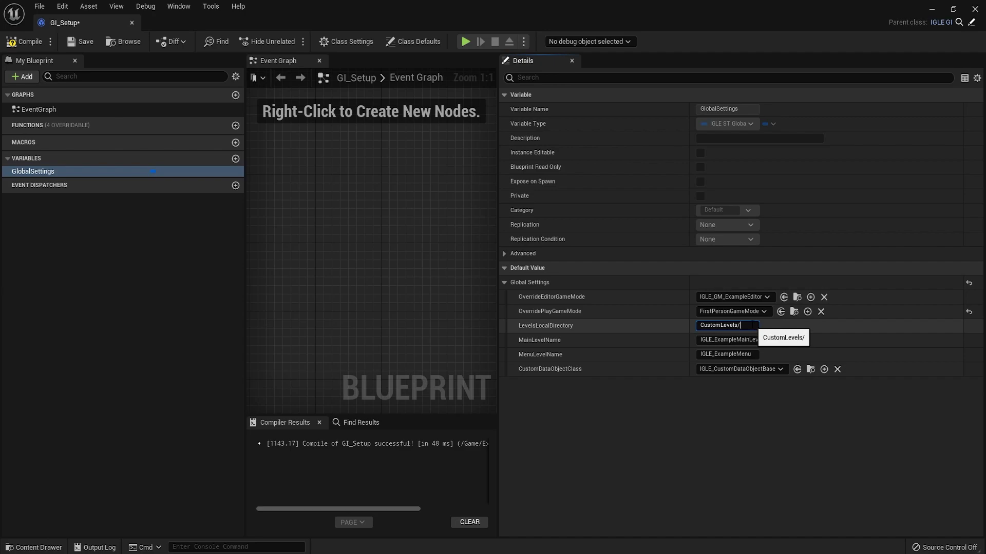
left_click(599, 331)
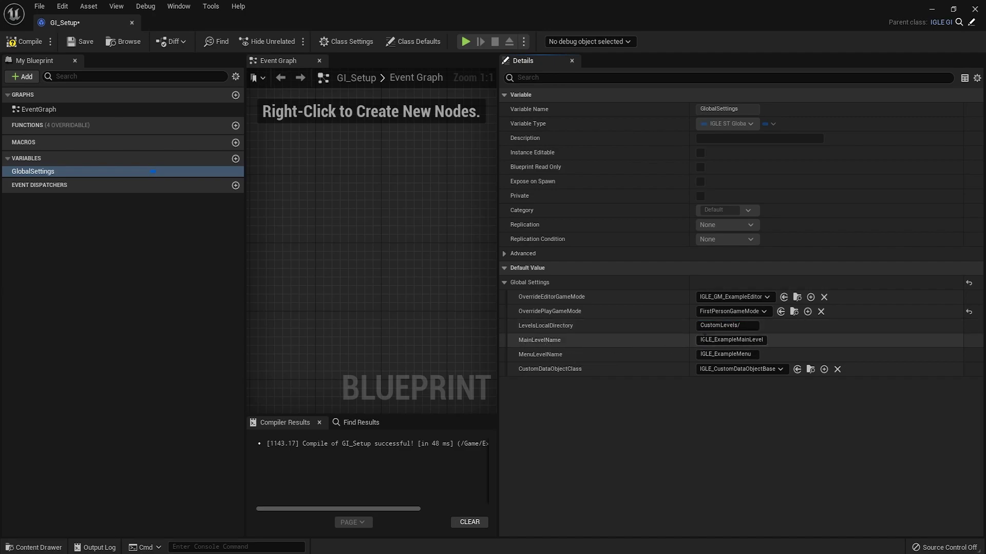
- Set MainLevelName to MainLevel and MenuLevelName to MenuLevel in the GlobalSettings defaults, checking them against the level asset names
left_click(727, 341)
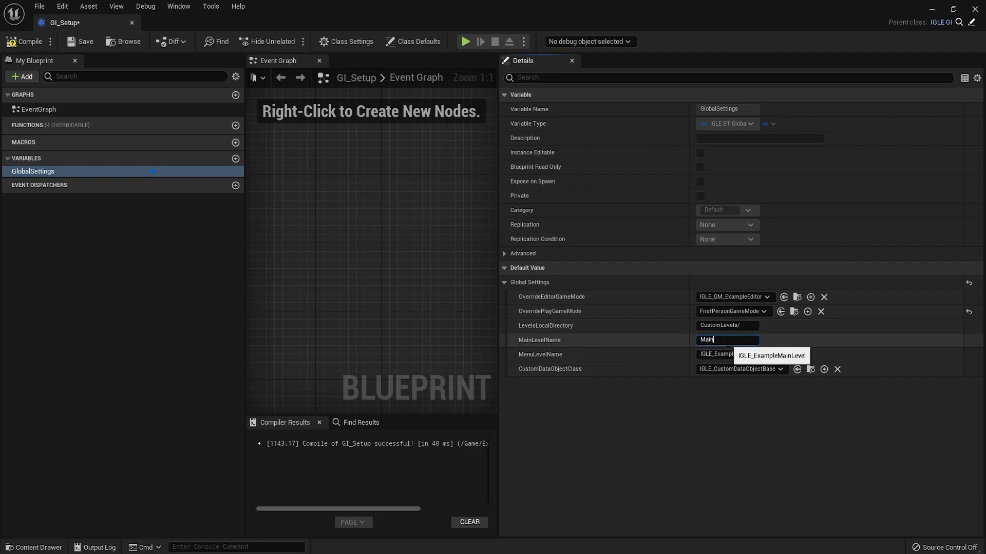
key("Return")
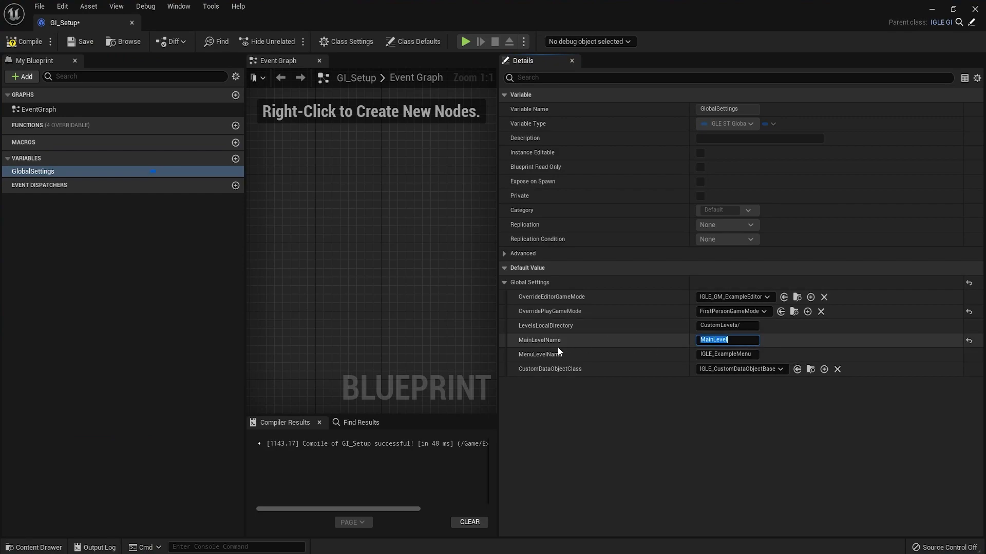
left_click(728, 354)
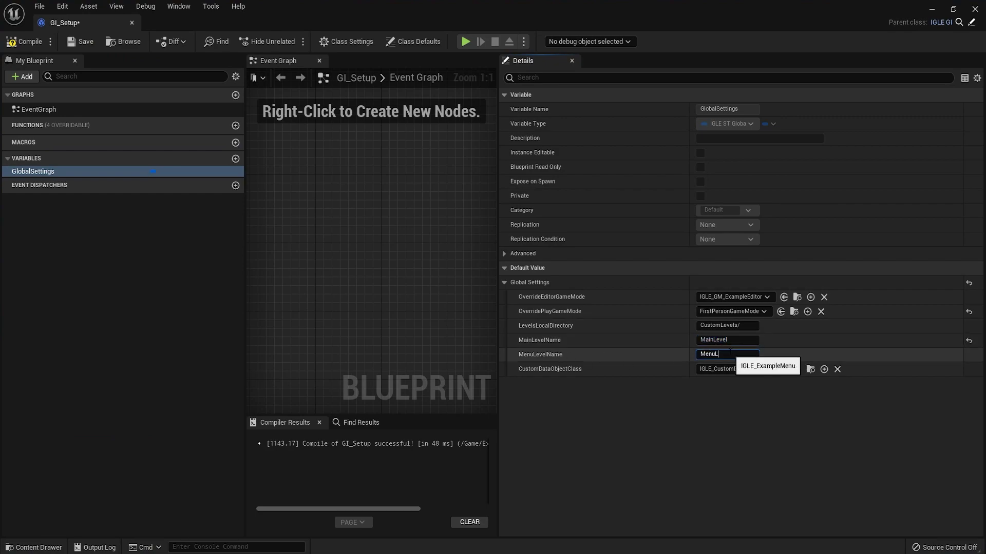
type("MenuLevel")
key("Return")
left_click(932, 9)
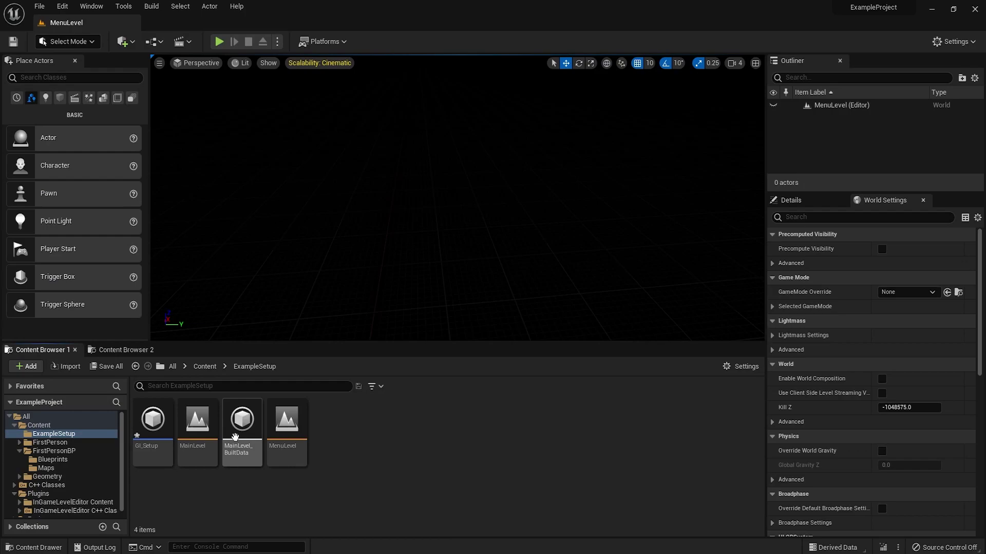
key("alt+Tab")
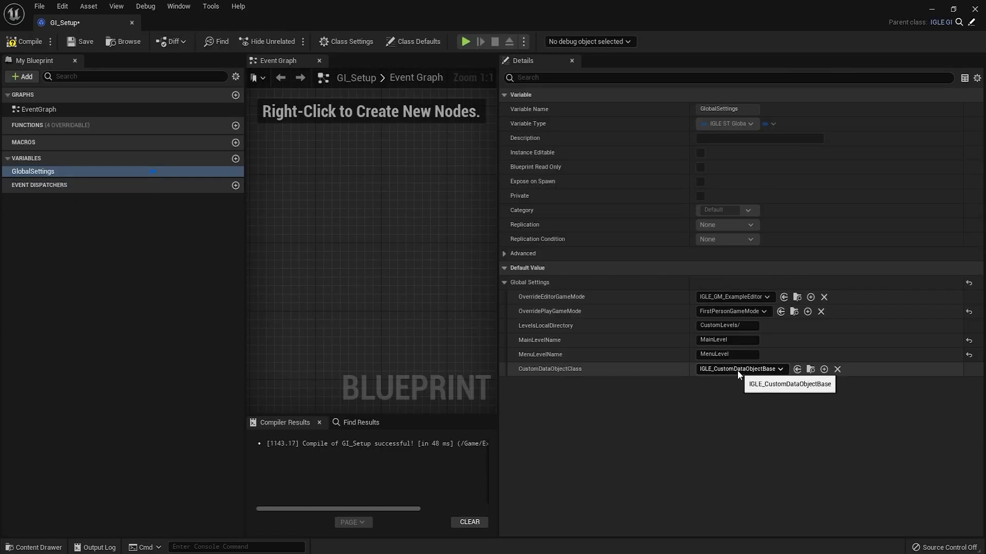
- Compile and save the GI_Setup Blueprint
left_click(27, 40)
left_click(84, 41)
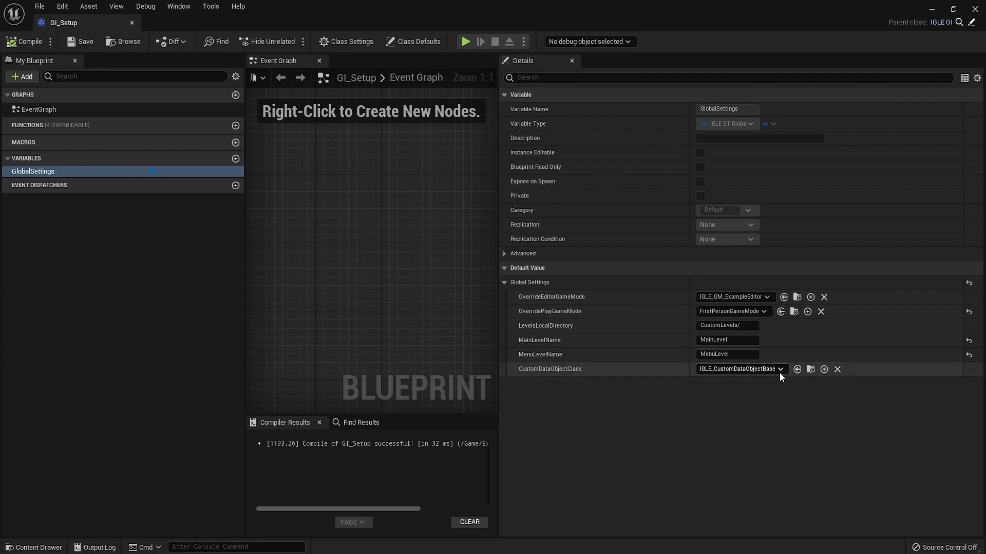
left_click_drag(500, 177, 640, 189)
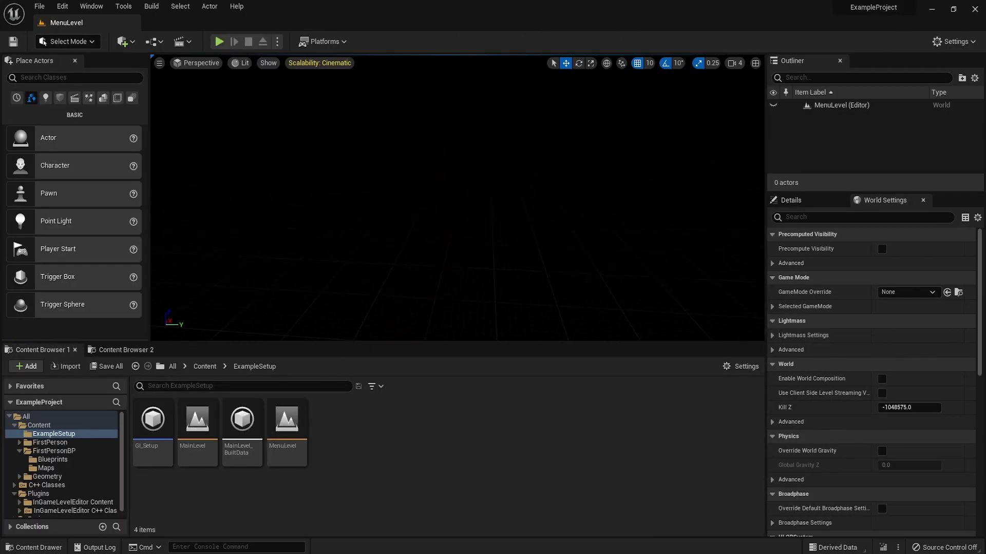
- Set the project's Game Instance Class to GI_Setup in the Maps & Modes project settings
left_click(63, 6)
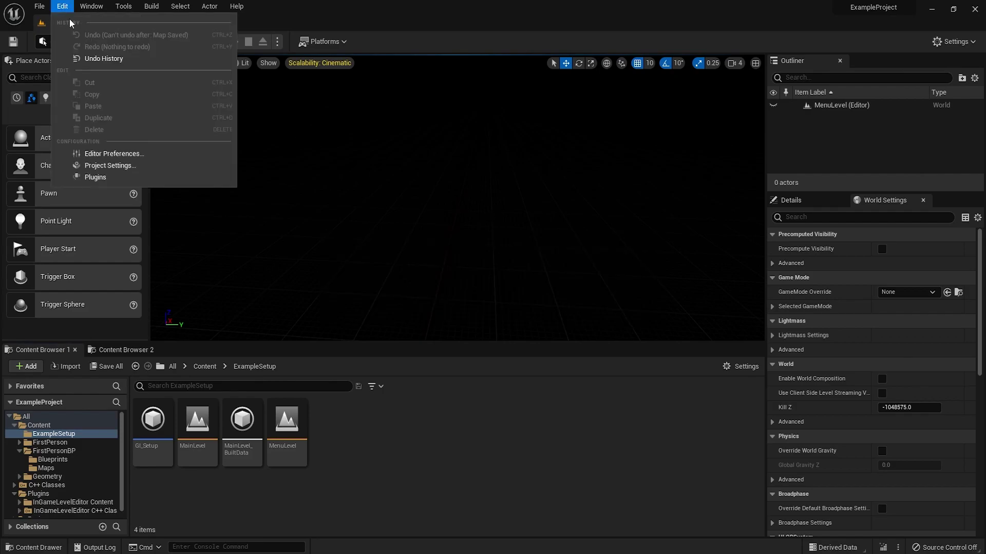
left_click(95, 166)
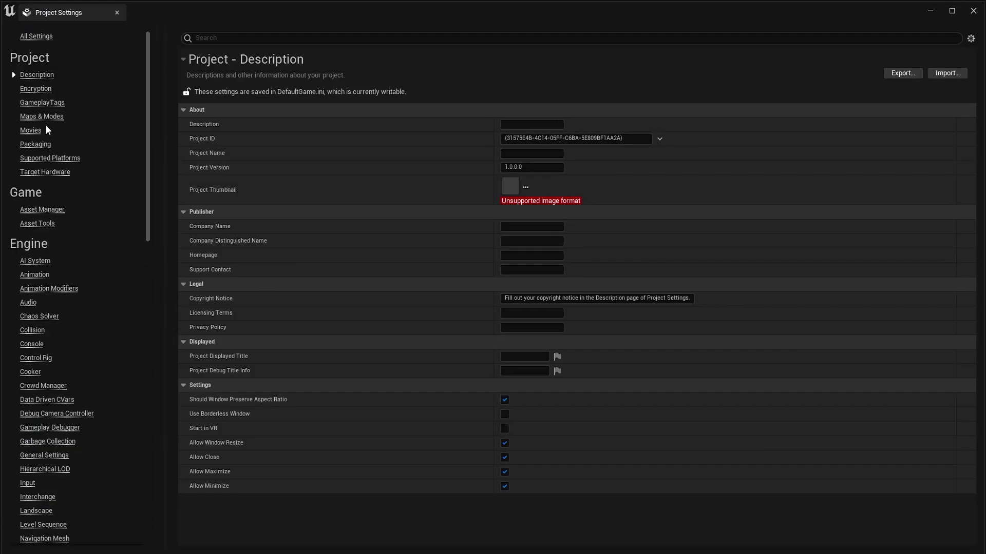
left_click(43, 117)
left_click(522, 461)
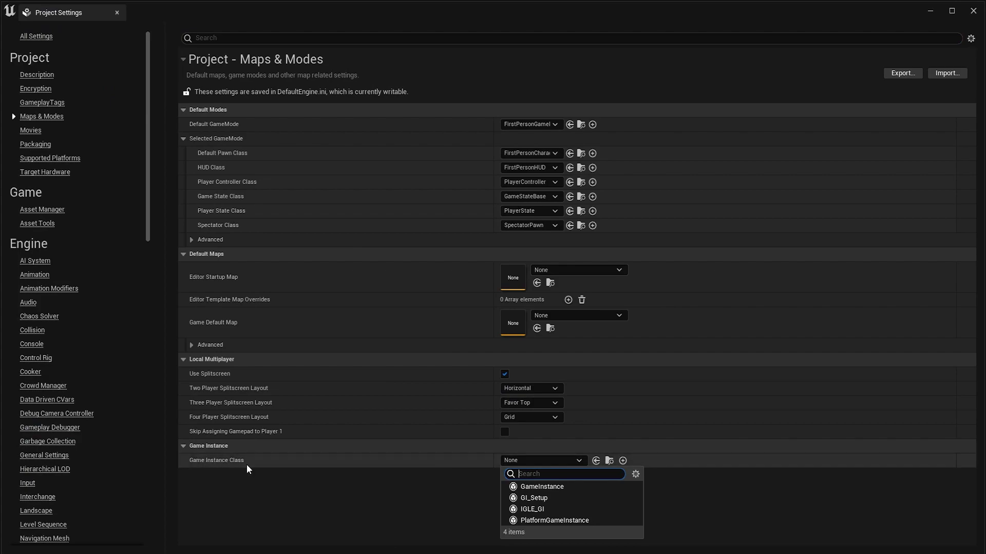
left_click(538, 498)
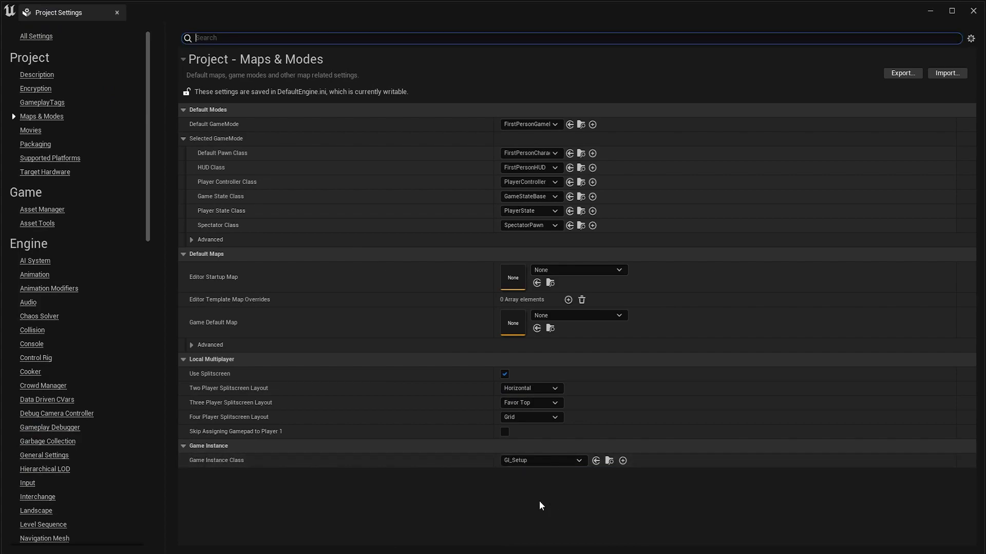
left_click(932, 14)
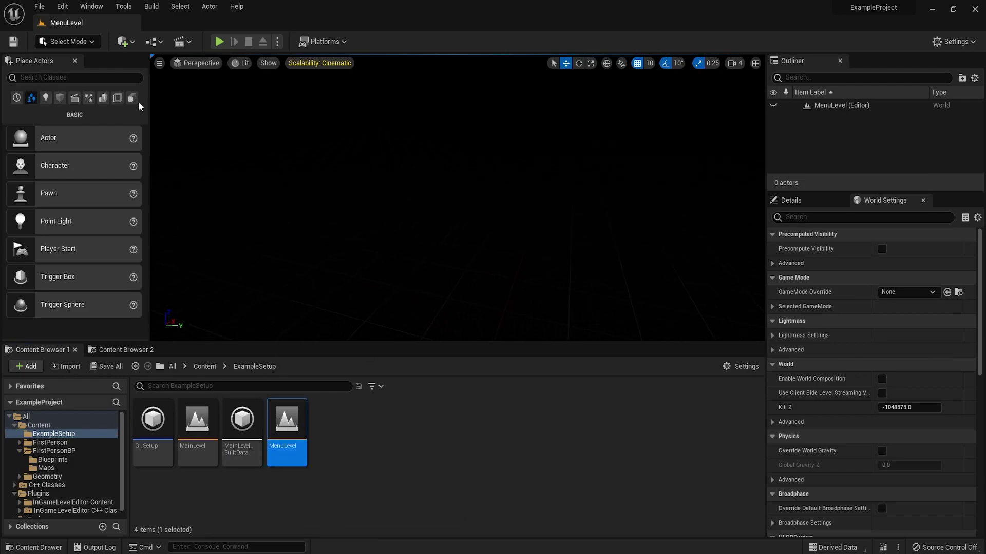
- Open MenuLevel's level Blueprint and add a Create Widget node to its Event Graph
left_click(63, 6)
key("Escape")
left_click(154, 42)
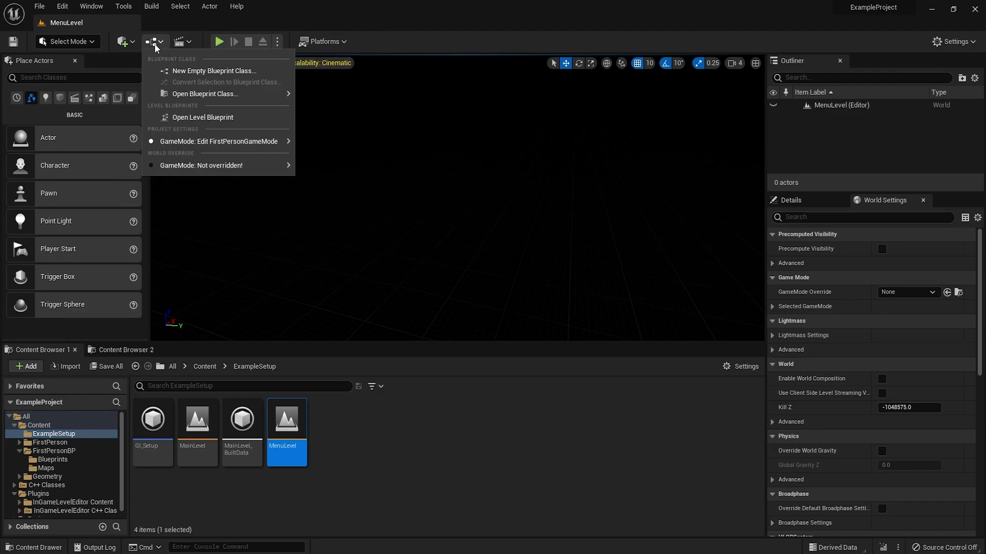
left_click(203, 117)
right_click(447, 199)
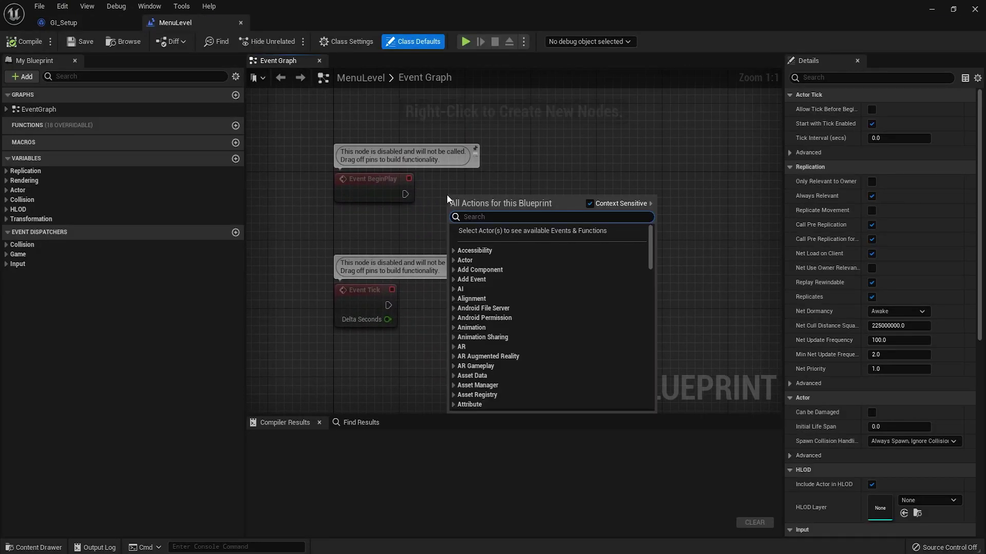
type("create")
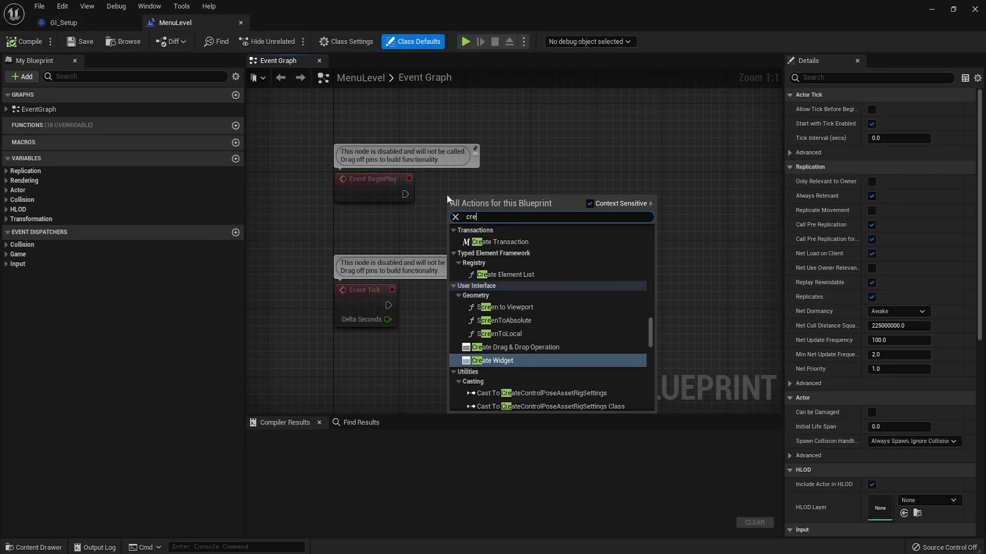
key("Return")
- Connect Event BeginPlay to the Create Widget node and set its class to the IGLE example menu widget
left_click_drag(407, 193, 457, 195)
left_click(473, 219)
type("examplemenu")
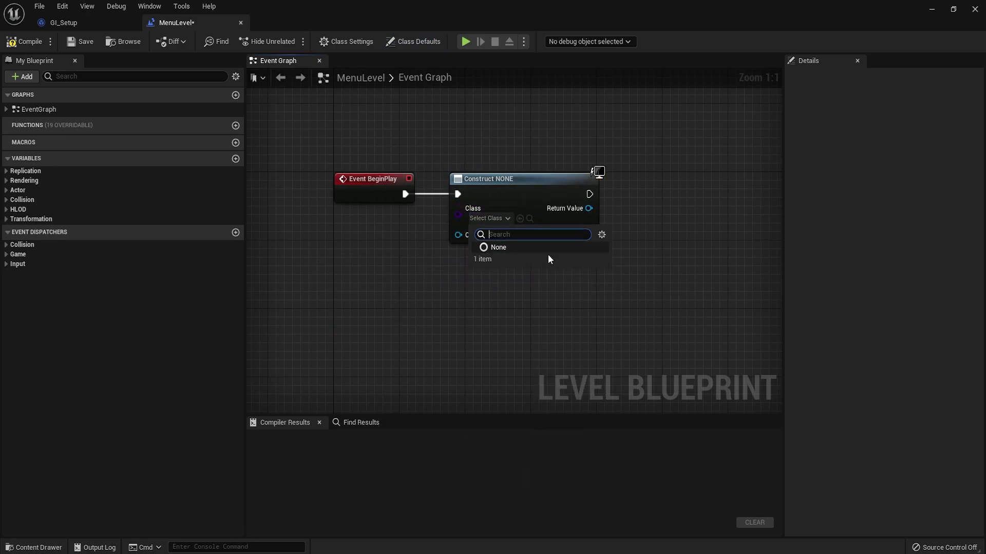
left_click(518, 259)
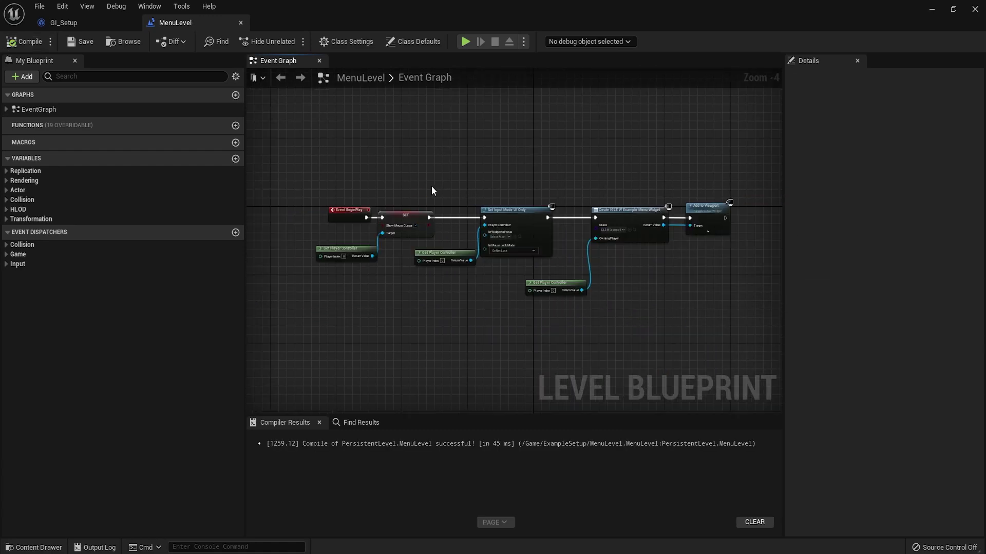
left_click(933, 9)
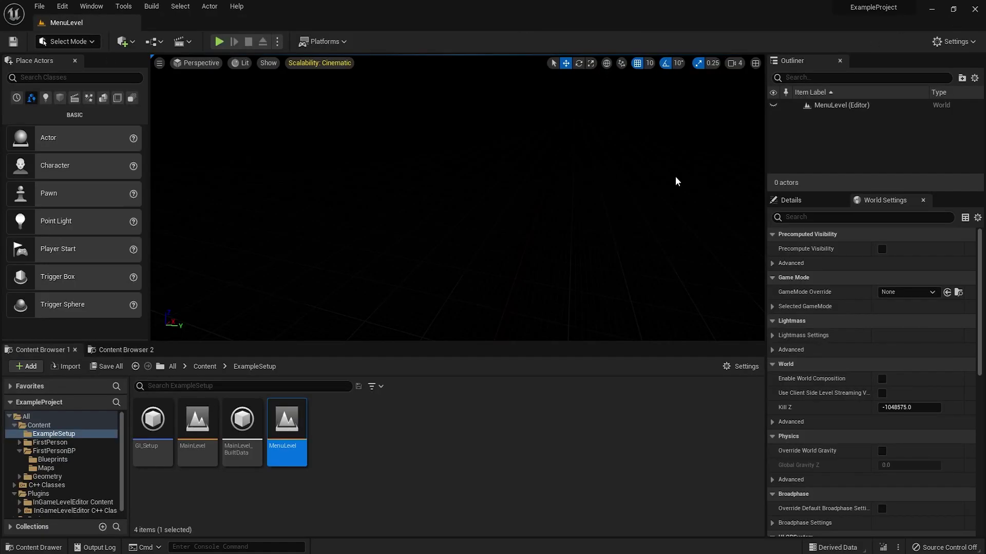
- Play-test MenuLevel to check its menu widget, and stop the session
left_click(219, 42)
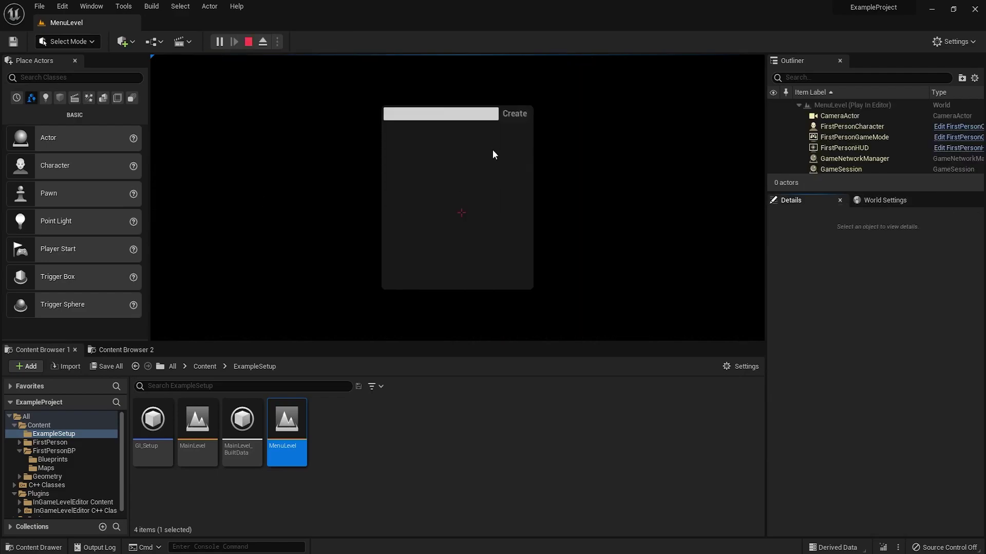
left_click(890, 202)
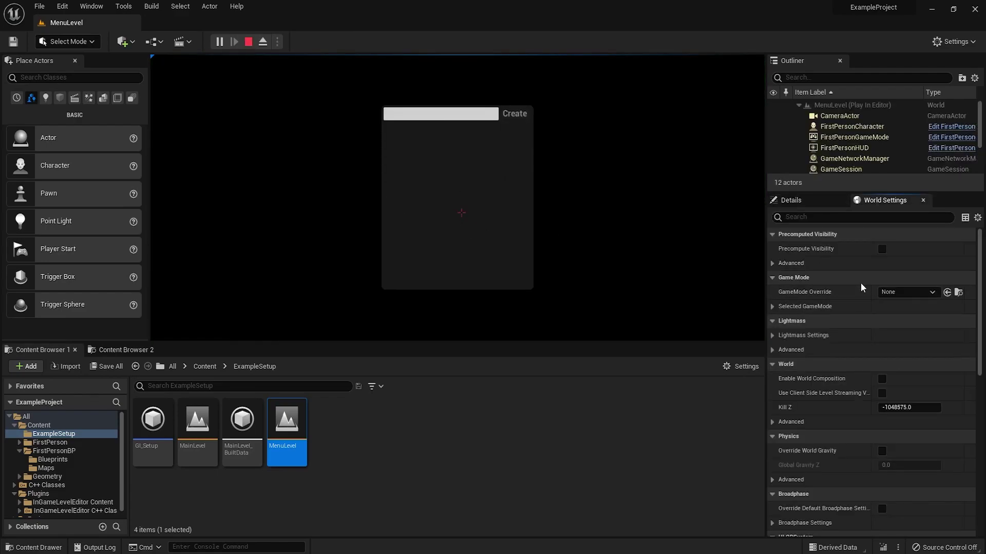
left_click(249, 41)
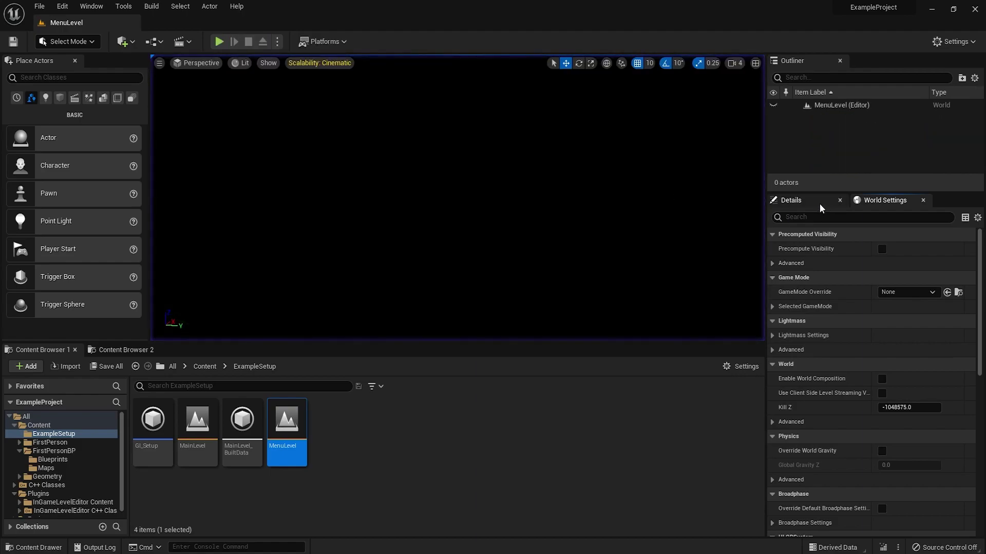
- Set MenuLevel's GameMode Override to GameMode in its World Settings
left_click(884, 200)
left_click(899, 292)
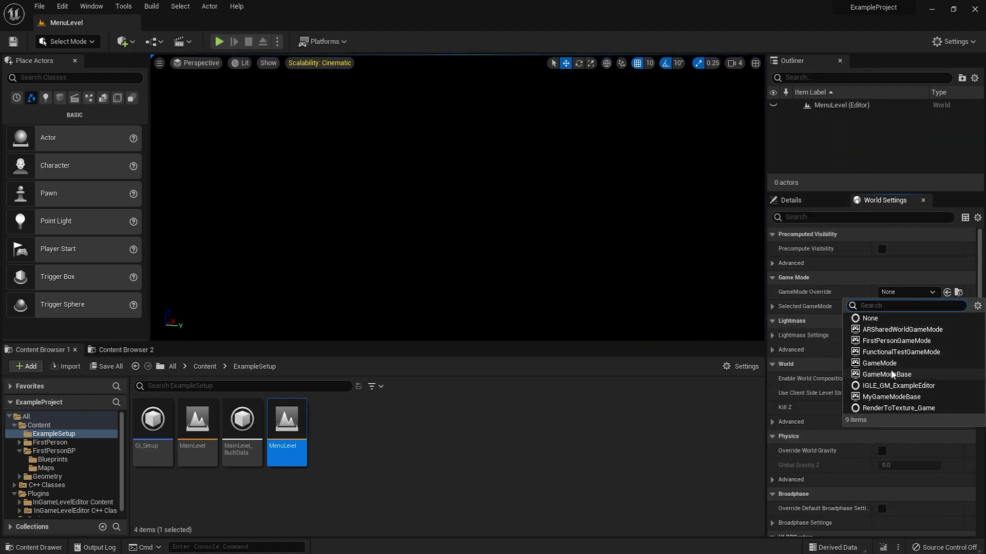
left_click(892, 363)
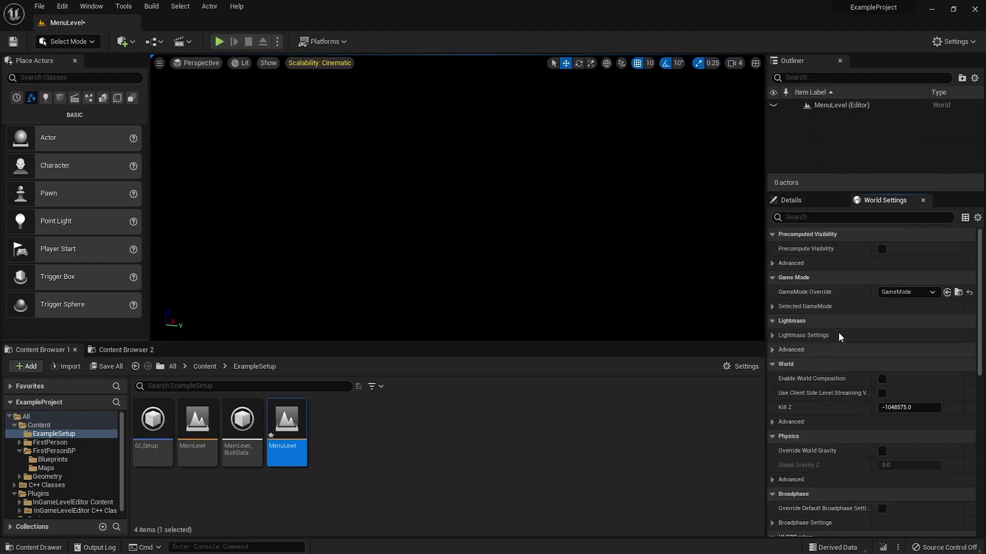
- Play MenuLevel, create a level named test from its menu, and look around the in-game editor in full screen
left_click(219, 45)
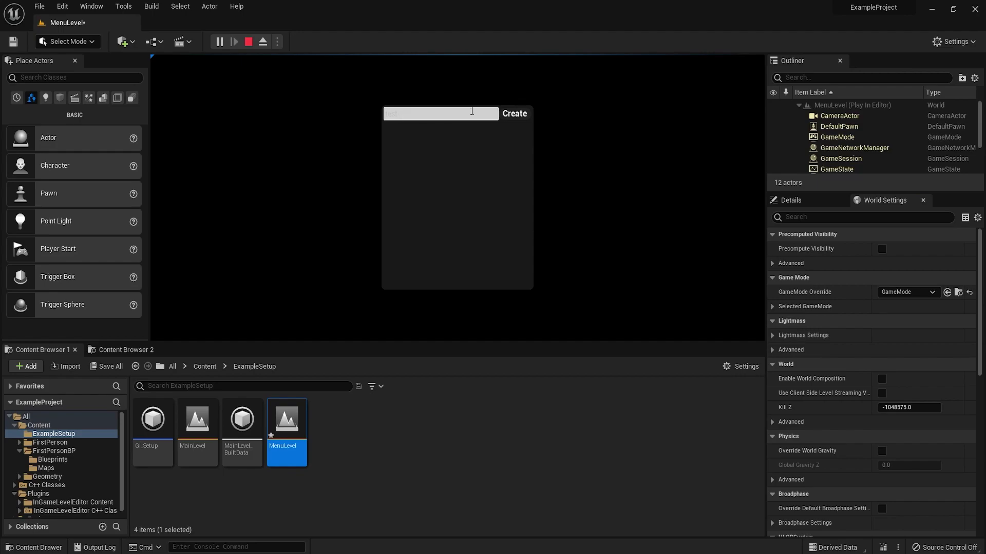
left_click(515, 114)
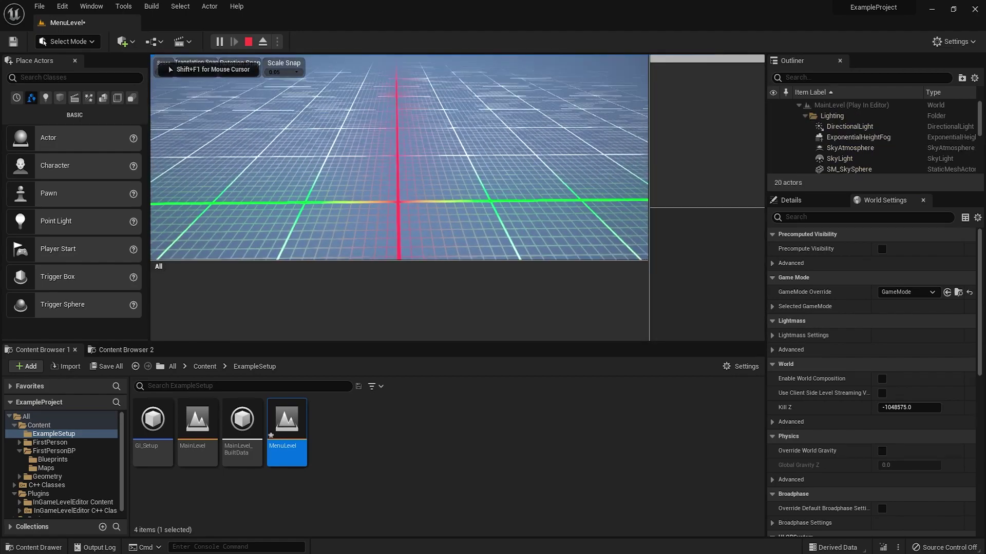
right_click_drag(514, 114, 590, 95)
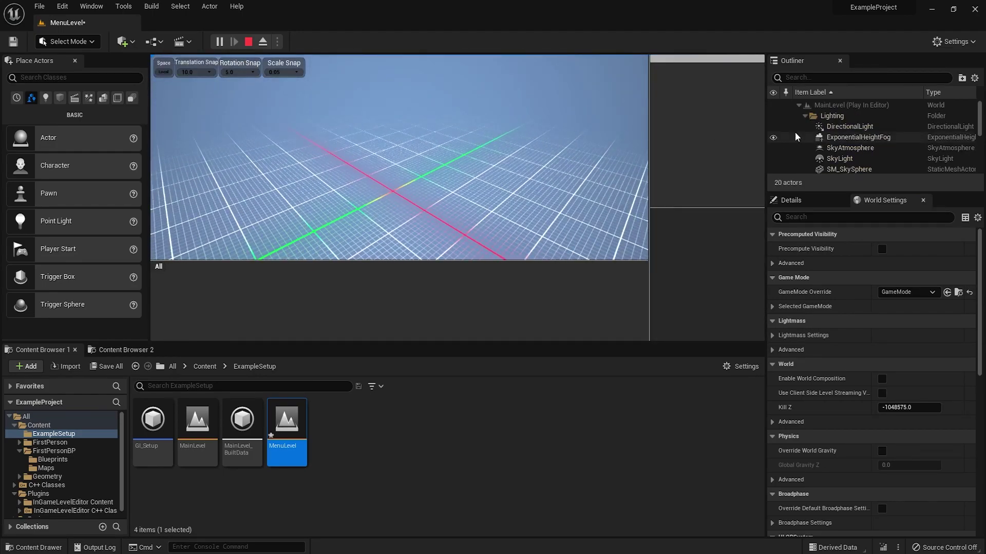
right_click_drag(554, 139, 580, 139)
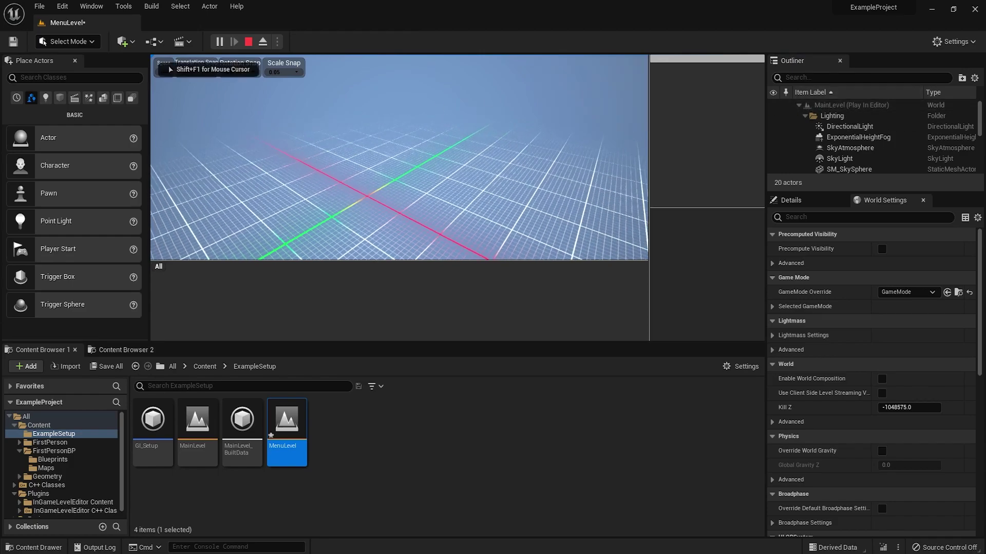
key("F11")
right_click_drag(376, 121, 779, 205)
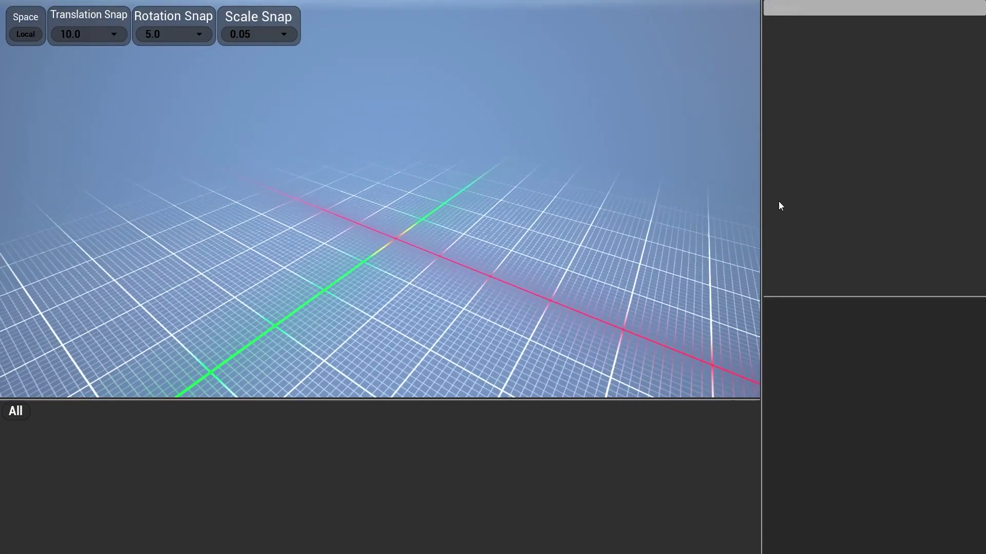
right_click_drag(423, 180, 390, 186)
- Save the test level in the in-game editor and quit back to the menu
key("ctrl+s")
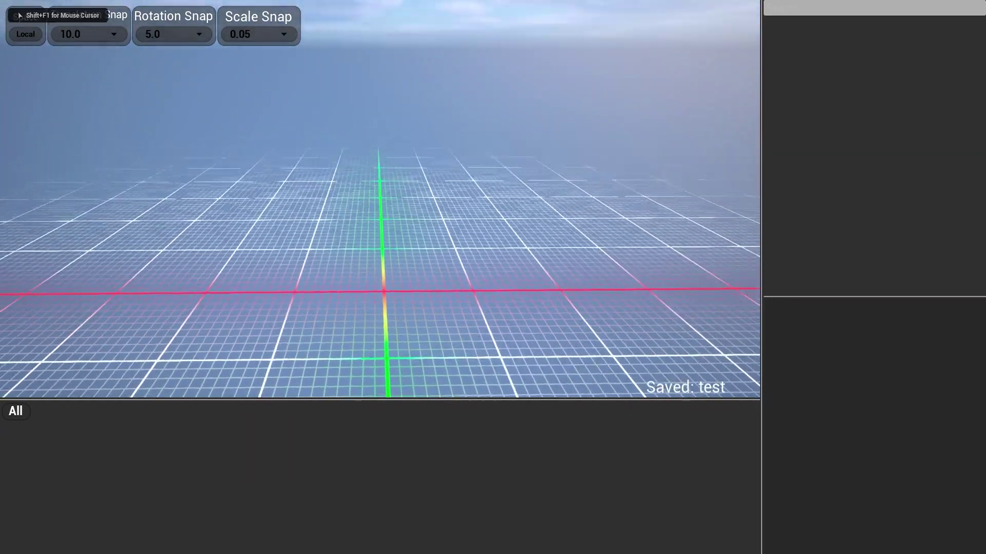
key("Escape")
left_click(486, 311)
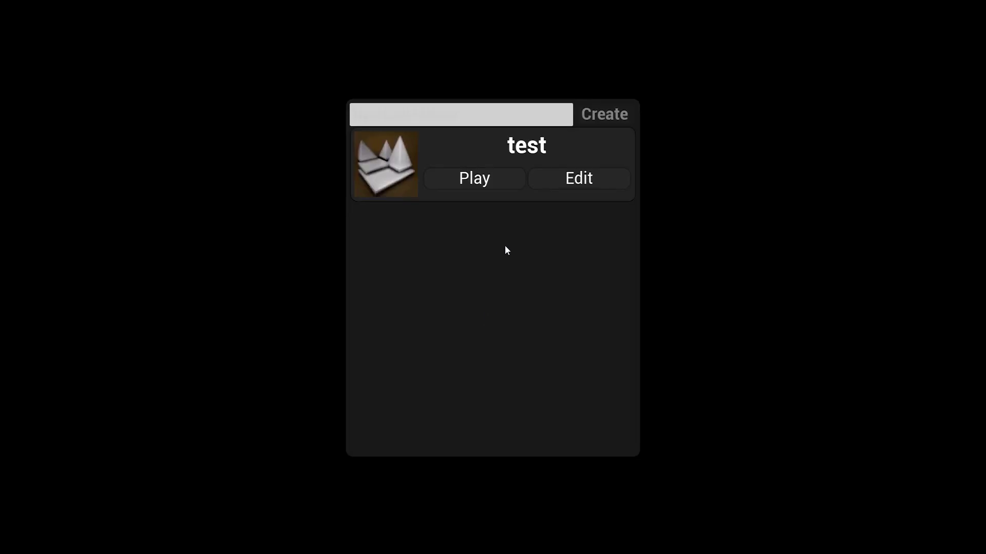
- Open the test level for editing from the menu, try Save & Play, and end the play session
left_click(559, 178)
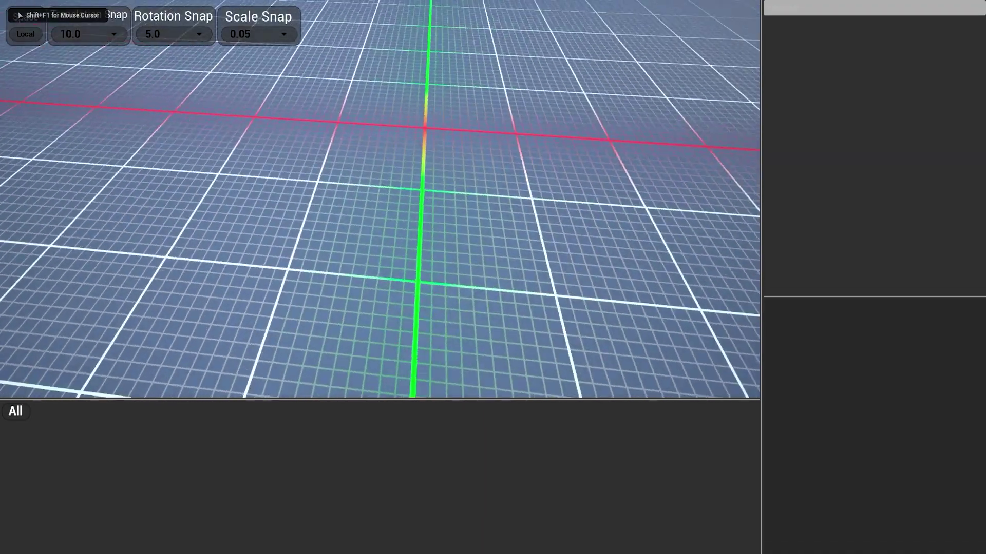
key("ctrl+s")
key("Escape")
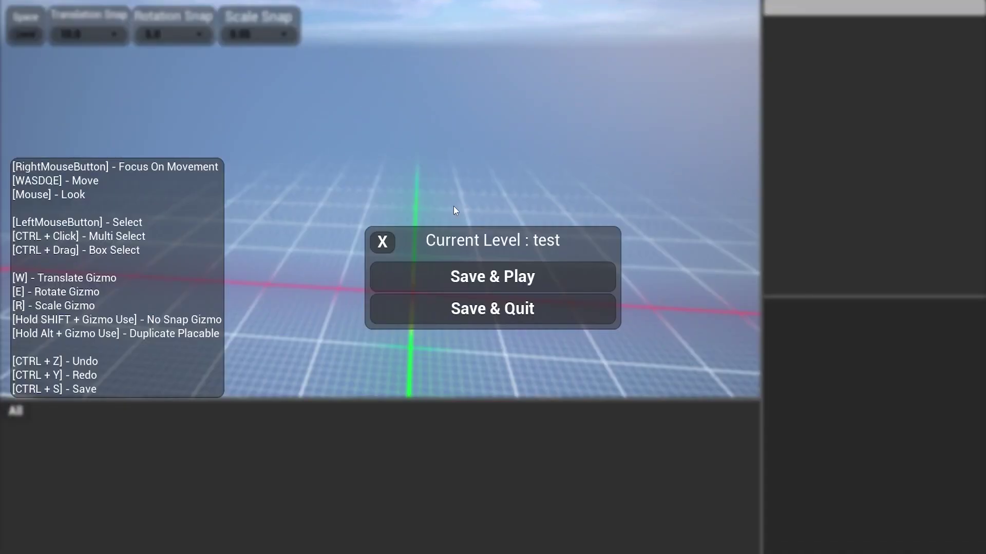
left_click(498, 273)
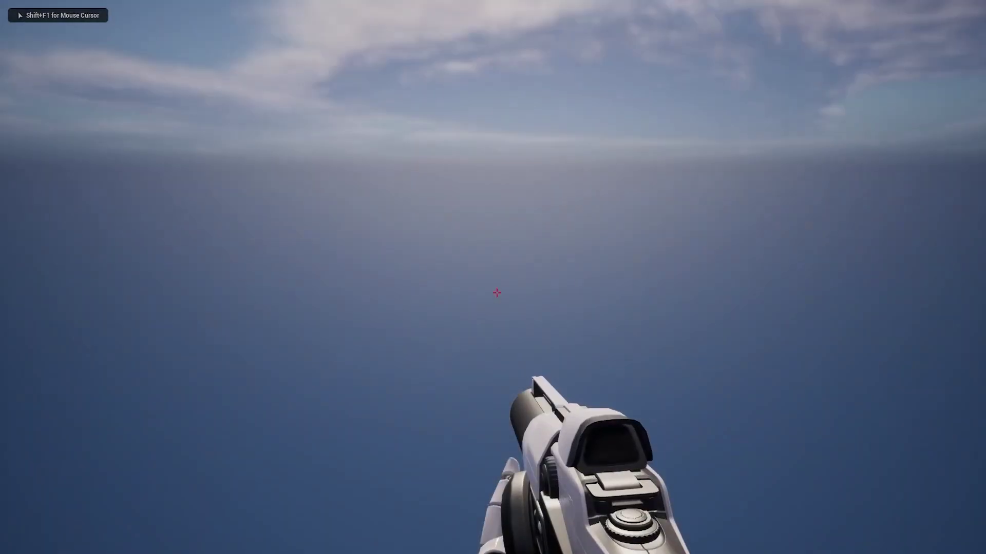
key("Escape")
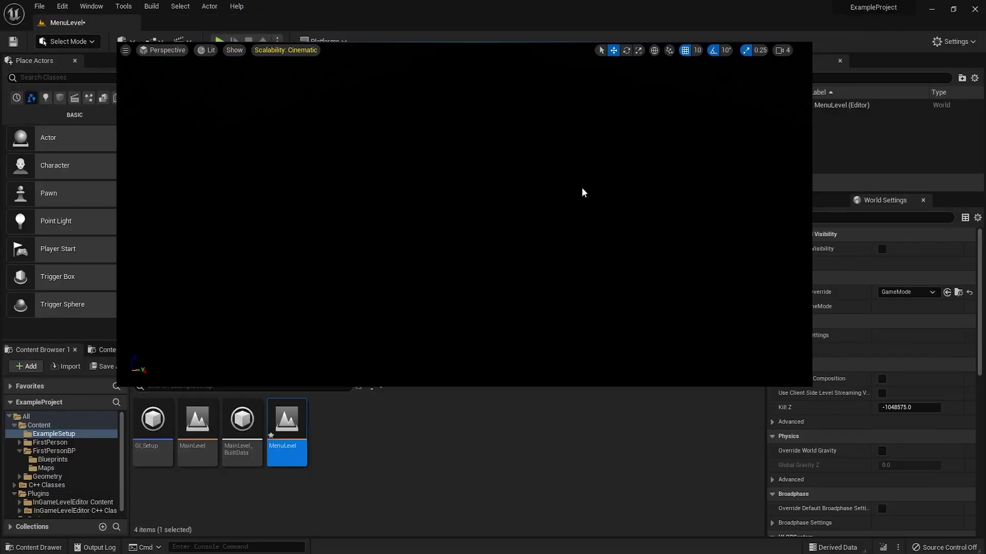
- Create a folder named Placables inside ExampleSetup and open it
left_click(360, 460)
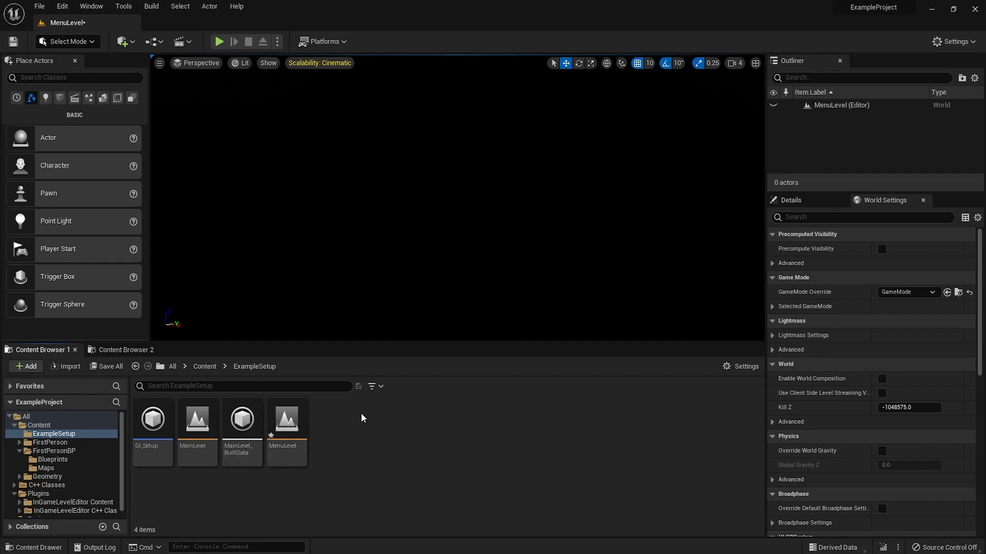
right_click(392, 442)
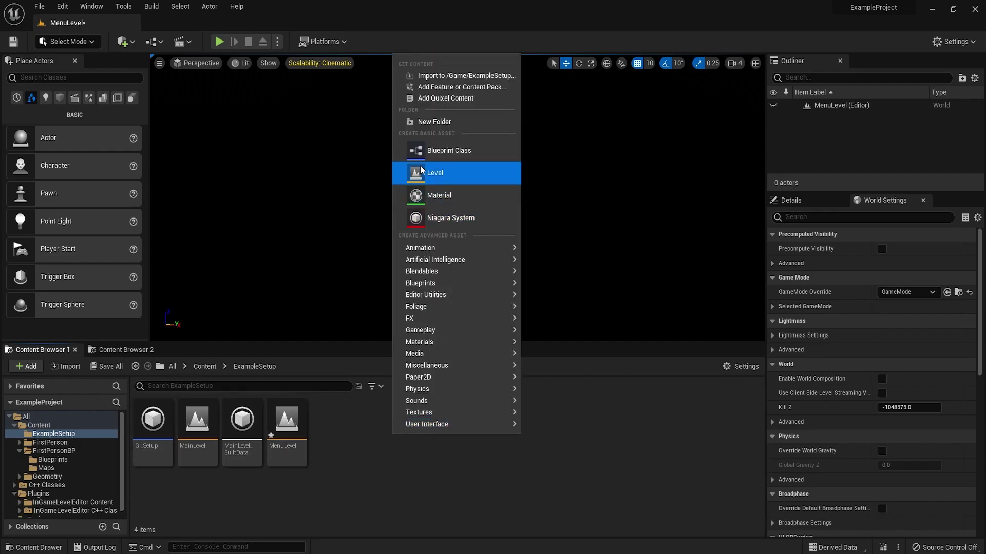
left_click(423, 125)
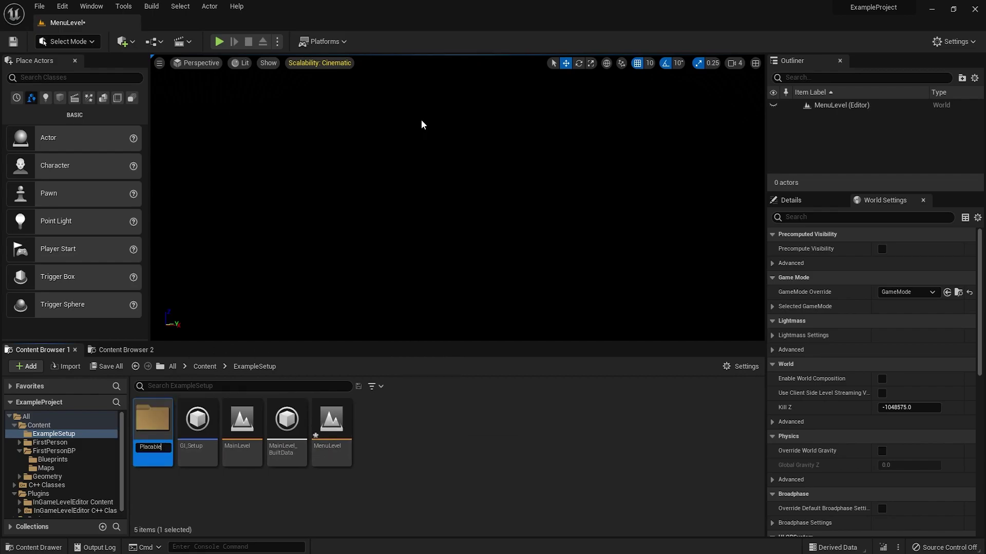
double_click(156, 435)
- Create a Blueprint class named BP_Cube in the Placables folder with Actor as its parent class
right_click(194, 416)
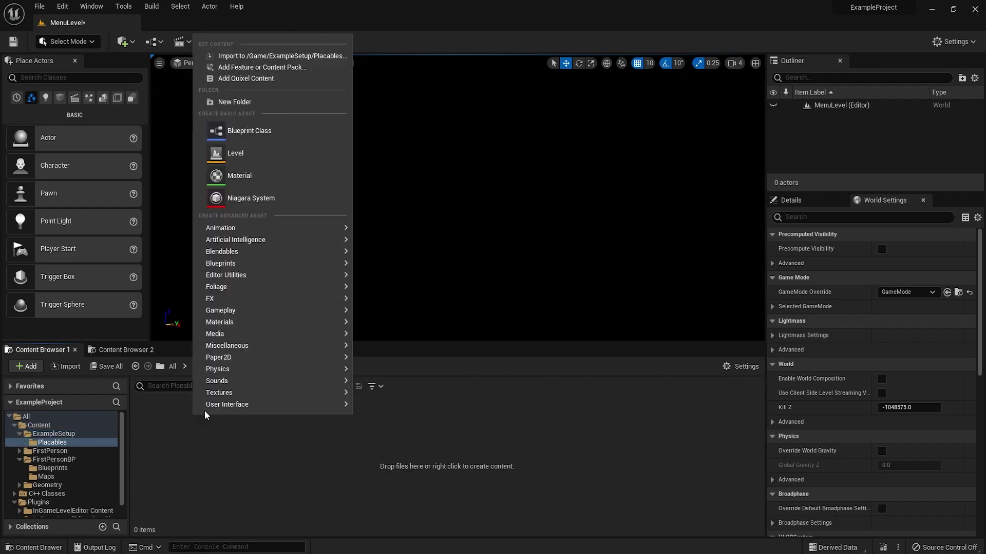
left_click(254, 138)
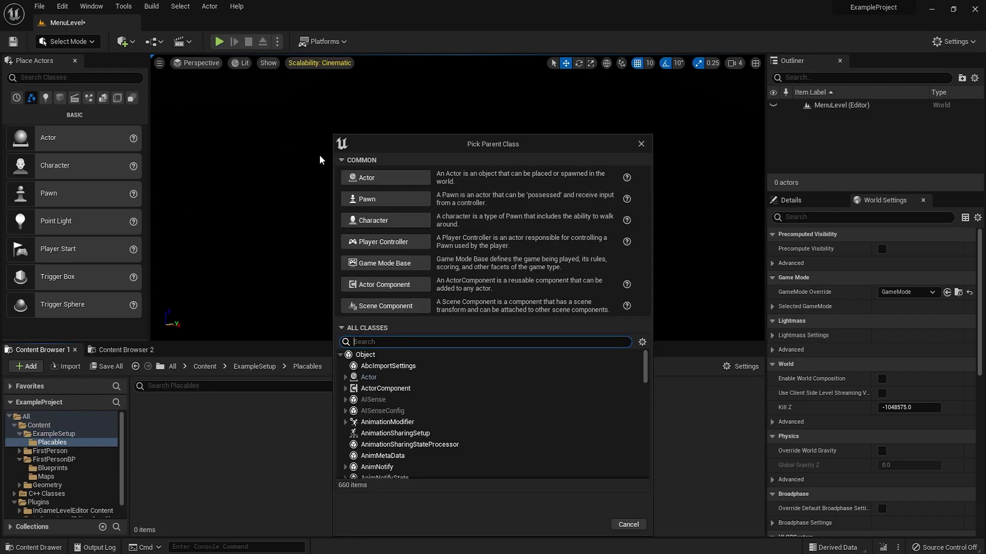
left_click(375, 178)
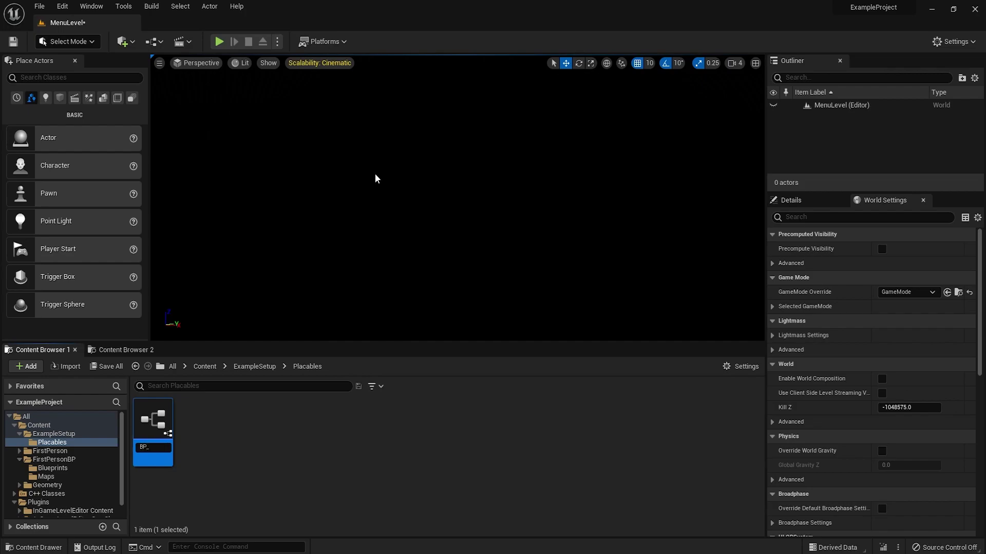
- Open BP_Cube and add a Static Mesh component to it
double_click(153, 431)
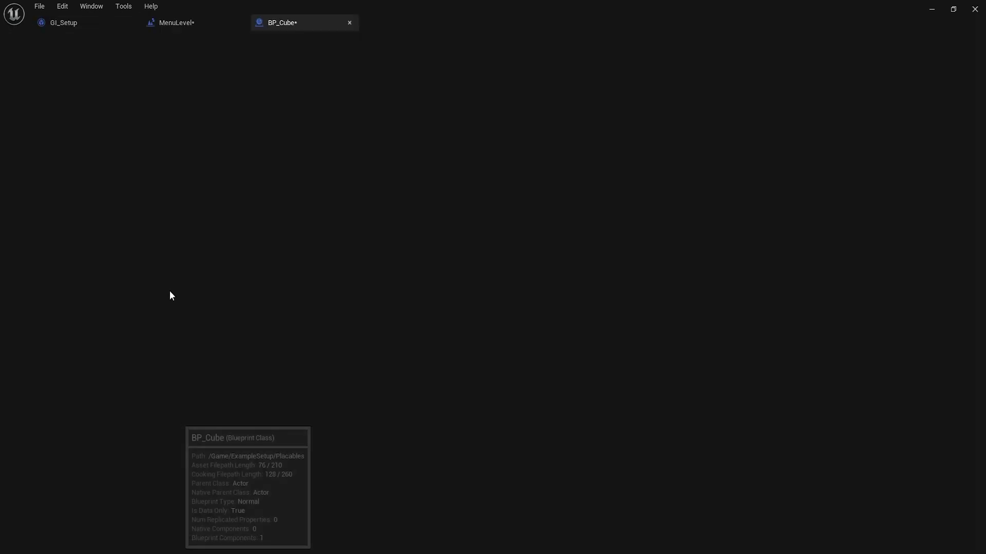
left_click(16, 77)
type("stati")
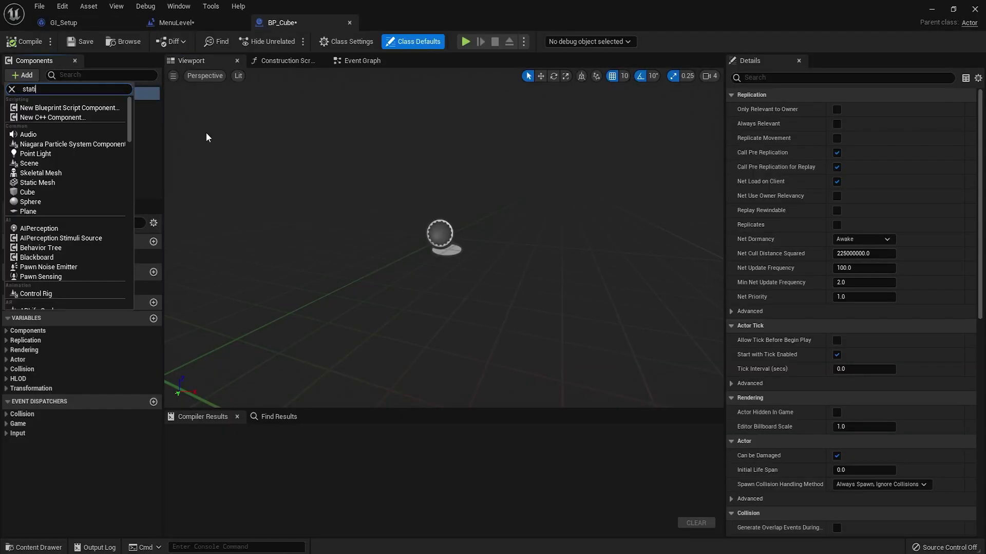
type("c")
left_click(46, 125)
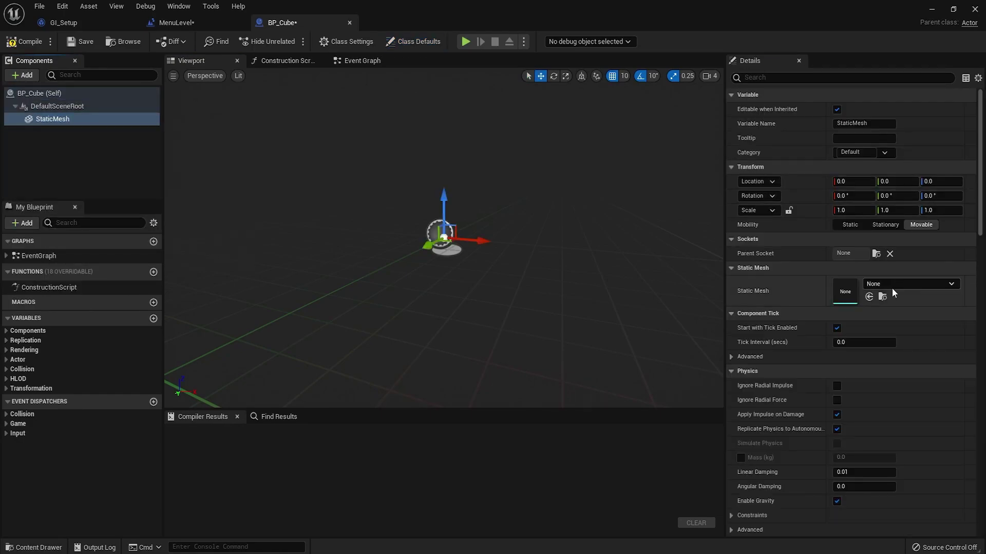
- Assign the 1M_Cube mesh to BP_Cube's Static Mesh component and compile the Blueprint
left_click(891, 288)
type("cube")
left_click(854, 390)
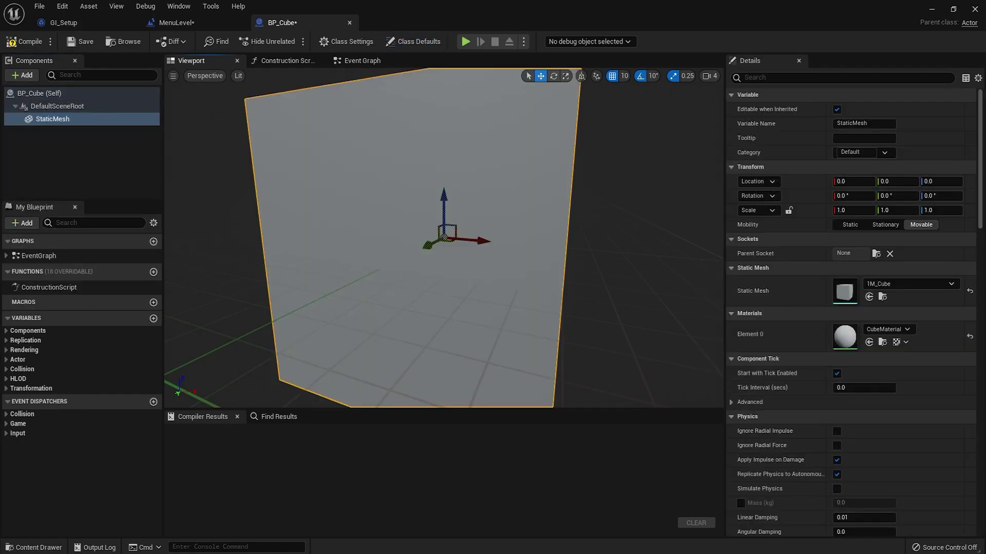
key("f")
left_click(31, 41)
scroll(540, 227, "up", 3)
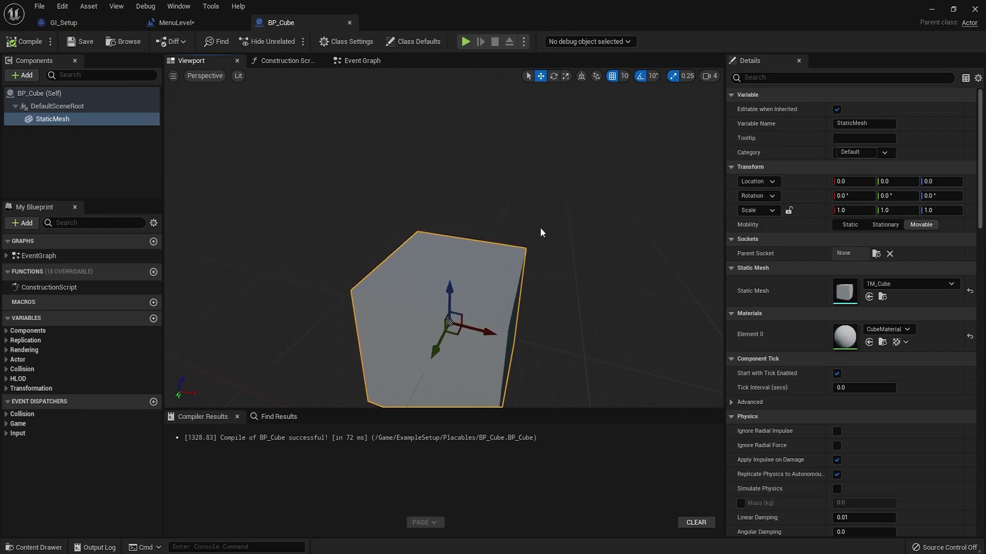
scroll(550, 220, "down", 3)
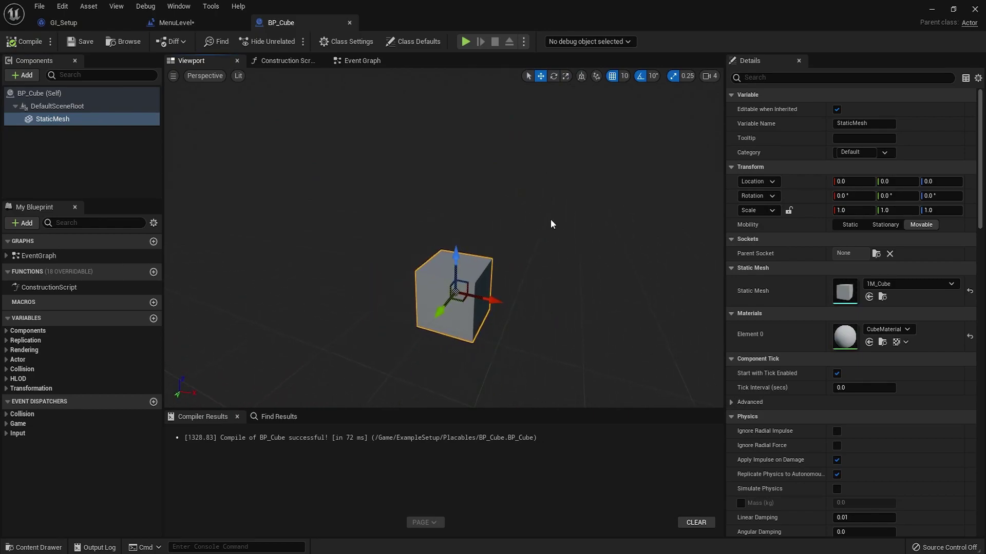
- Add an IGLE_Interface component to BP_Cube
left_click(23, 75)
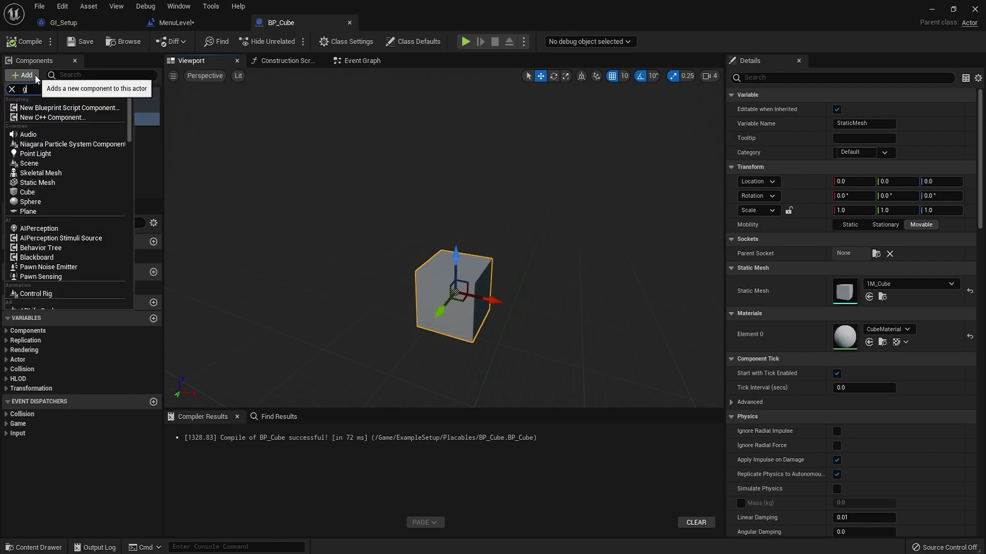
type("igle")
left_click(45, 108)
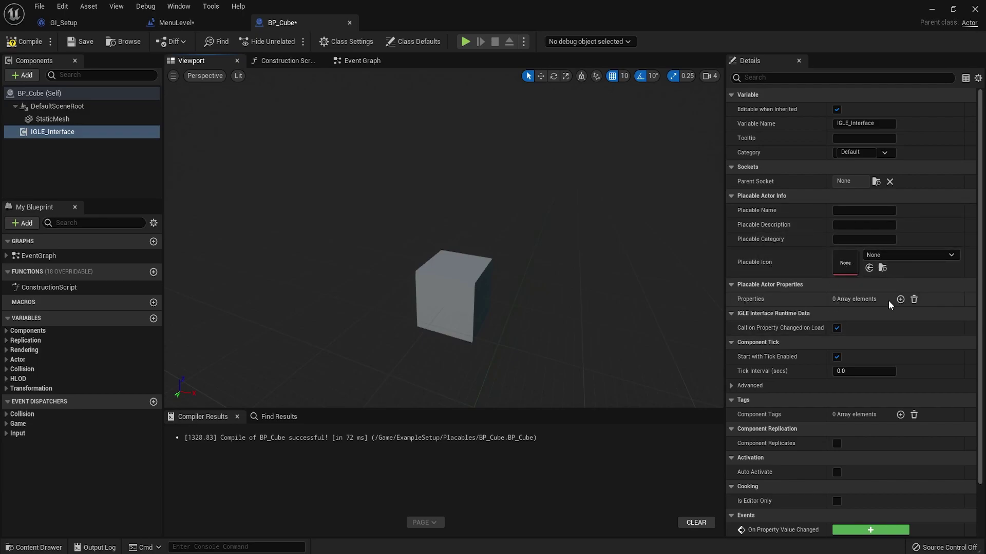
- Set the IGLE_Interface placable name to Cube, description to Also Cube and category to Cube, and compile and save BP_Cube
left_click(867, 210)
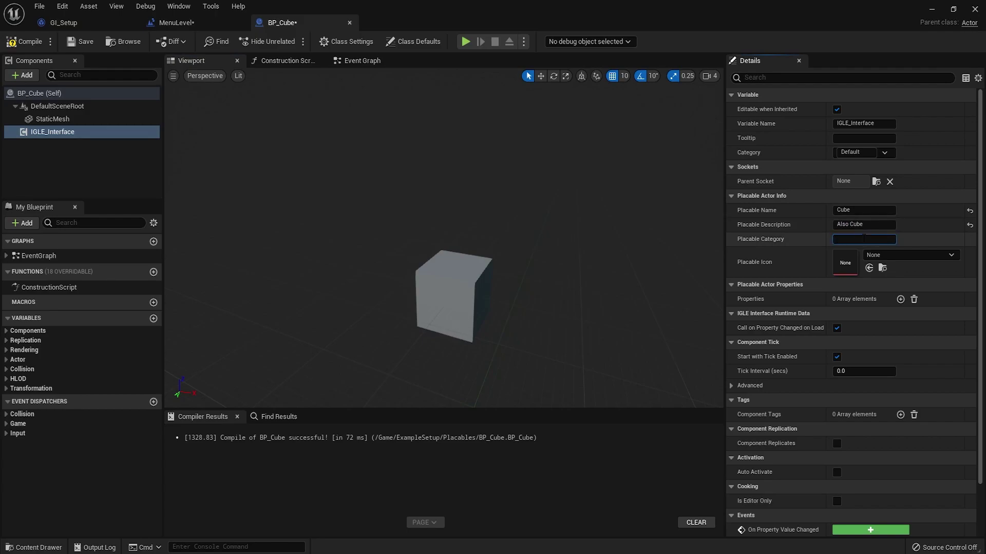
key("Return")
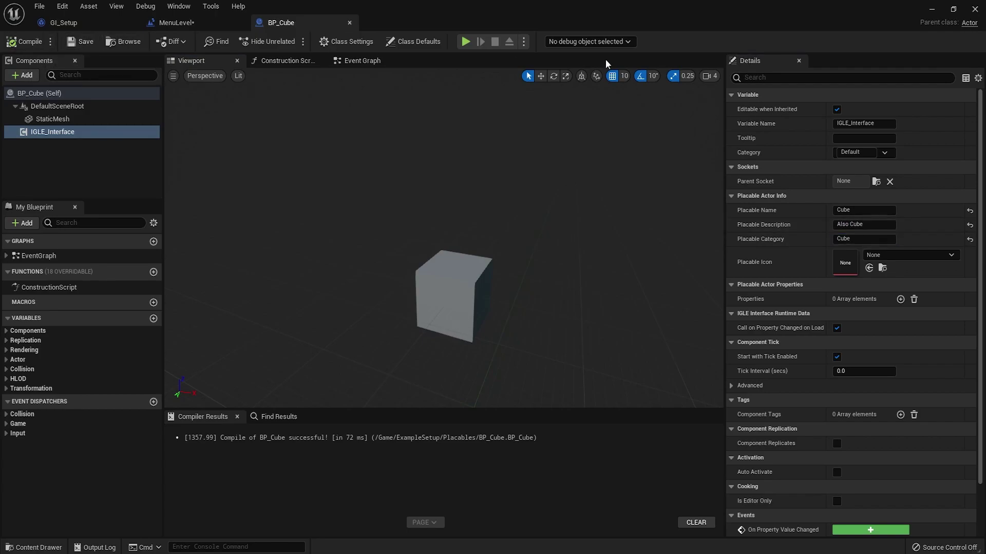
left_click(927, 8)
- Check the BP_Cube asset in the Placables folder and return to the ExampleSetup folder
left_click(252, 370)
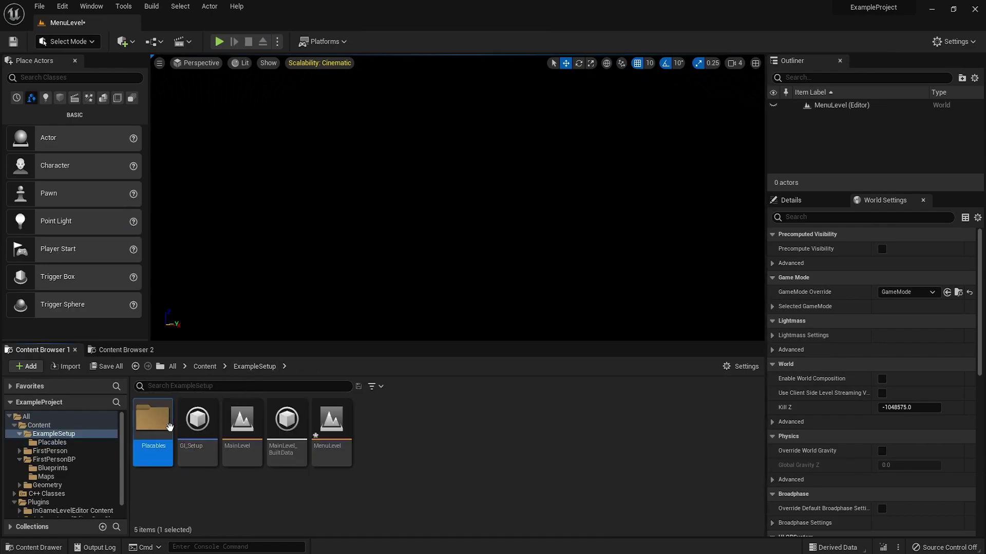
double_click(153, 426)
left_click(162, 416)
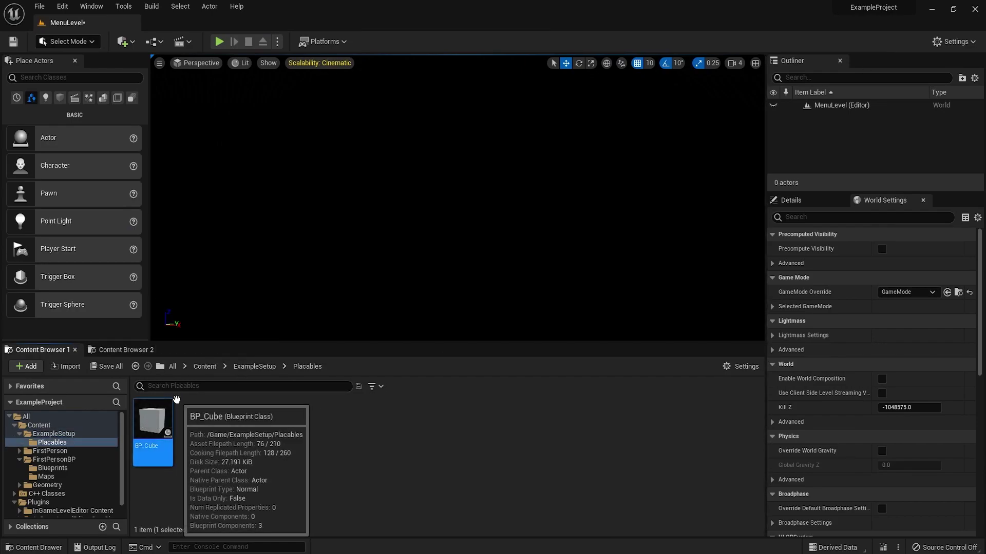
left_click(253, 368)
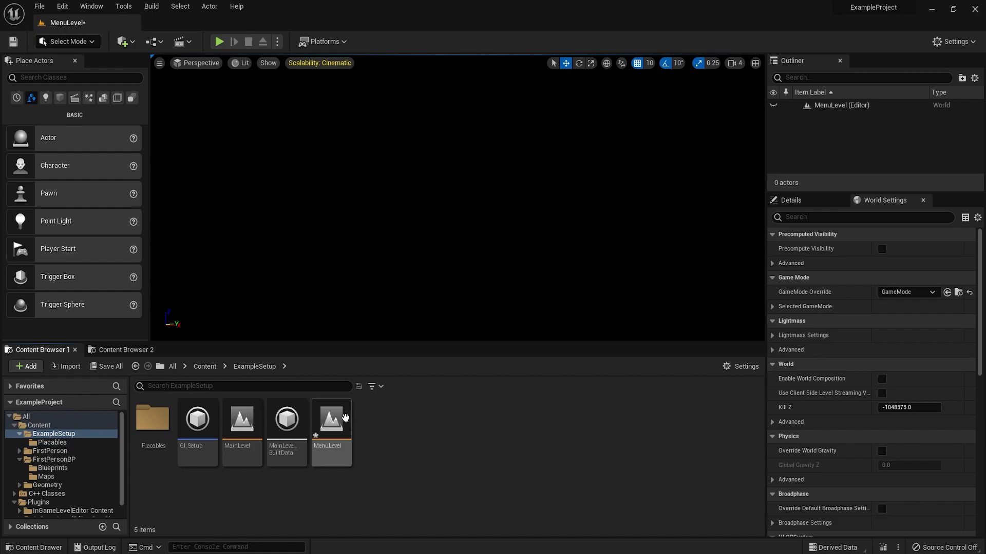
- Play MenuLevel, open the test level for editing and place a Cube at location 0, 0, 0
left_click(219, 41)
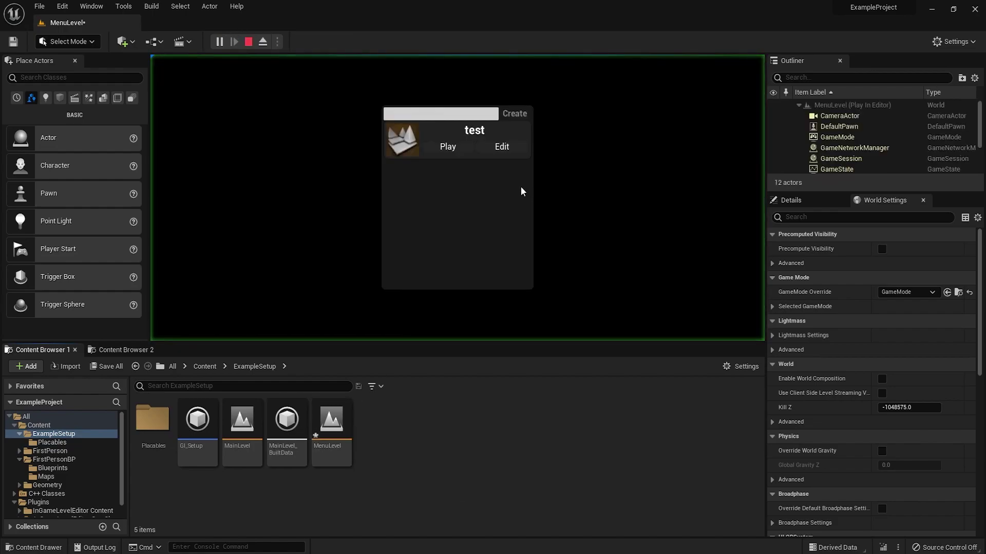
left_click(501, 148)
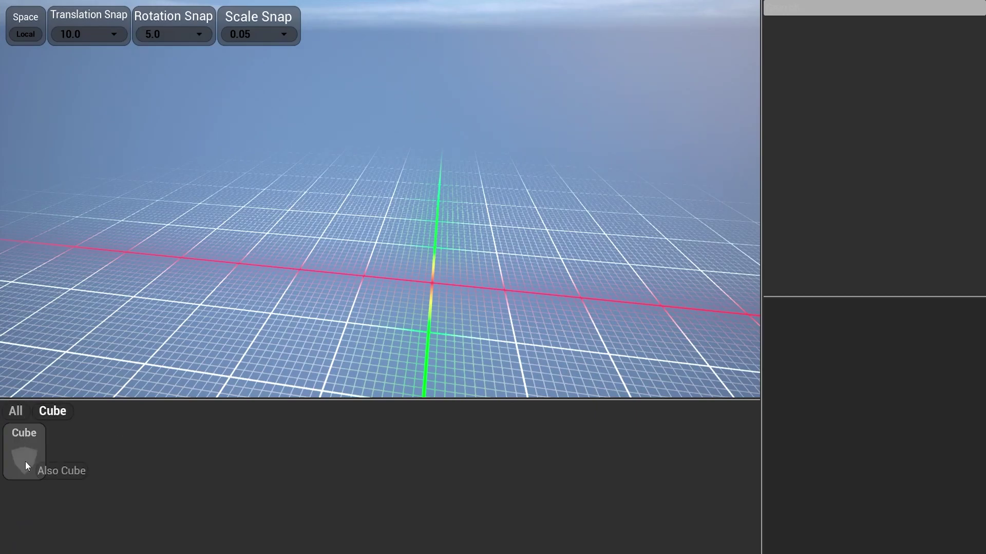
left_click_drag(26, 461, 452, 266)
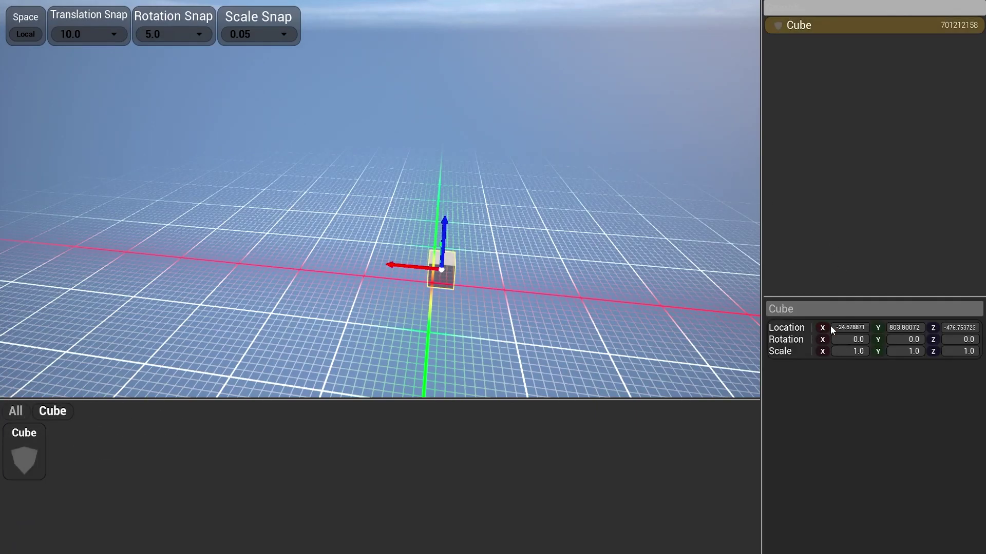
left_click(929, 327)
- Scale the placed Cube into a flat floor slab of X 10, Y 10 and Z 0.2, and save the level
right_click_drag(541, 247, 540, 243)
key("s")
key("e")
key("r")
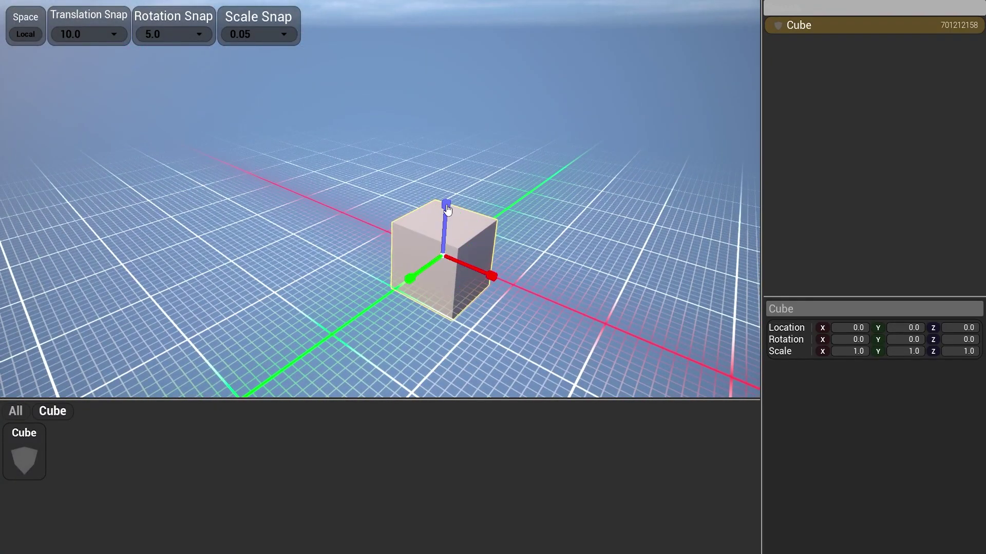
left_click_drag(446, 211, 445, 252)
left_click_drag(489, 279, 593, 322)
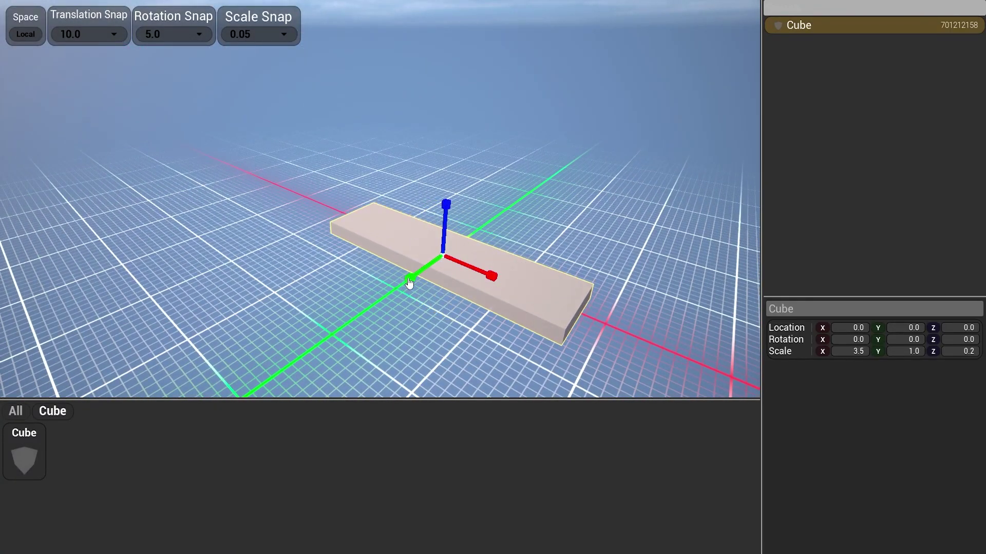
left_click_drag(409, 280, 323, 340)
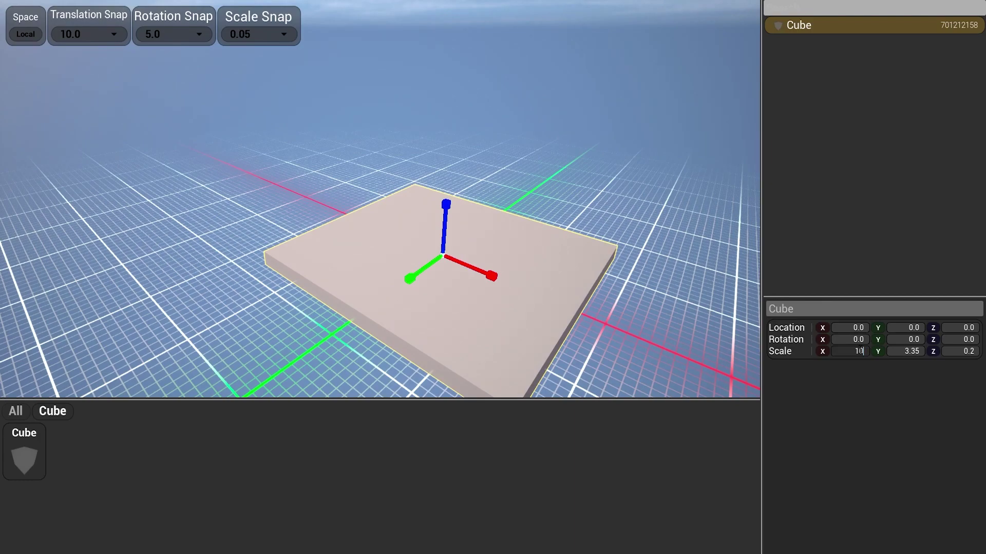
left_click(905, 351)
type("10")
key("Return")
right_click_drag(616, 288, 611, 244)
key("ctrl+s")
- Duplicate the floor slab by rotating a copy -90 degrees about X to form a wall
right_click_drag(547, 156, 490, 205)
key("e")
key("w")
key("e")
left_click_drag(464, 217, 554, 226, "alt")
- Move the wall to the floor's edge at Y -490 and raise it to Z 370
key("w")
right_click_drag(554, 227, 466, 236)
key("d")
key("s")
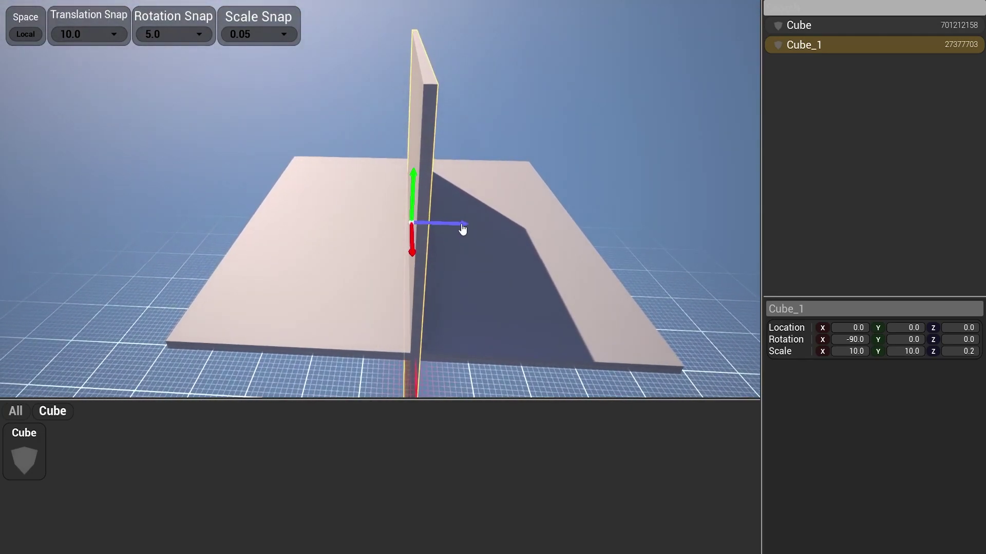
left_click_drag(465, 228, 626, 229)
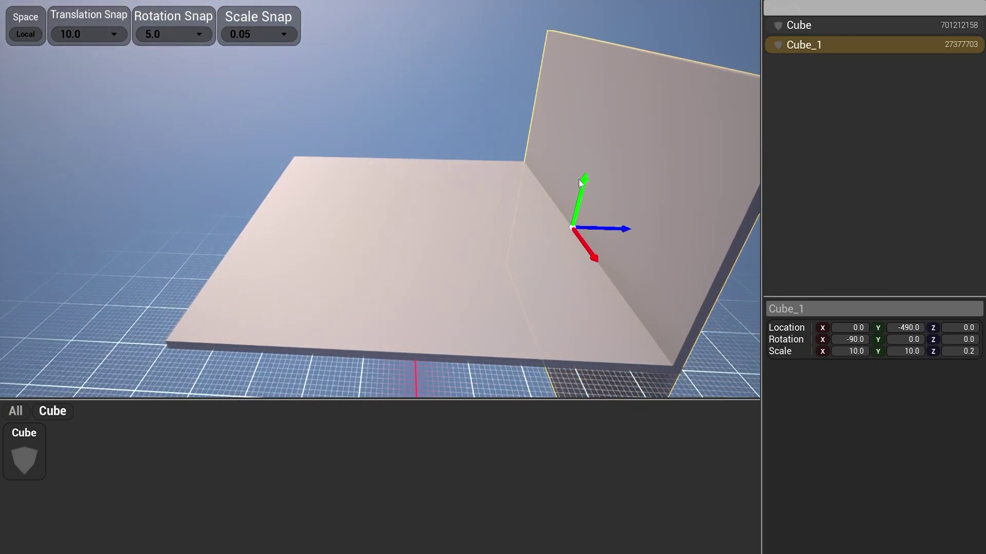
left_click_drag(580, 180, 616, 33)
- Set the wall's Y scale to 7 with the scale gizmo, save the level and lower the wall to Z 350
right_click_drag(616, 33, 562, 68)
key("s")
key("r")
mouse_move(561, 73)
left_mouse_down()
mouse_move(562, 169)
mouse_move(553, 89)
left_mouse_up()
key("ctrl+s")
right_click_drag(447, 170, 452, 166)
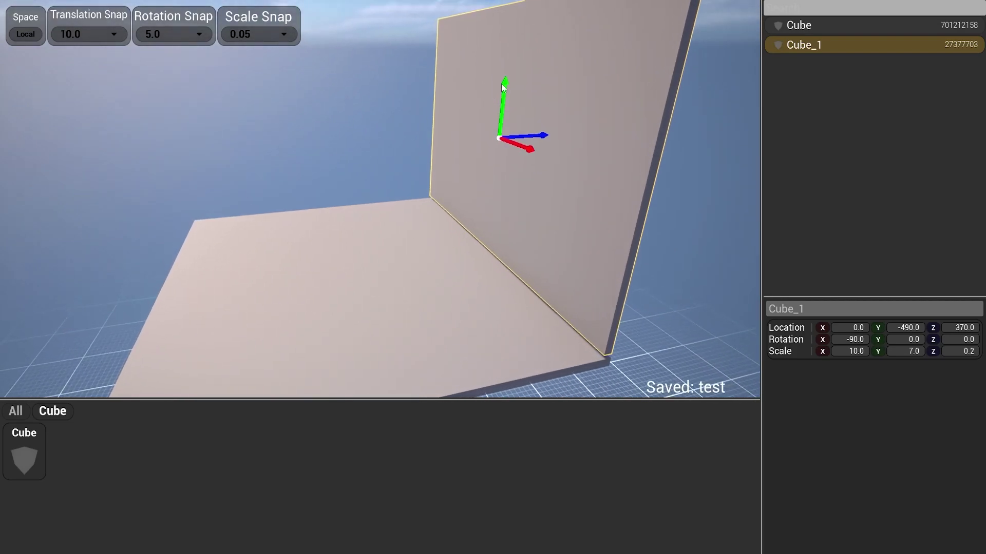
left_click_drag(504, 90, 503, 99)
right_click_drag(388, 241, 431, 241)
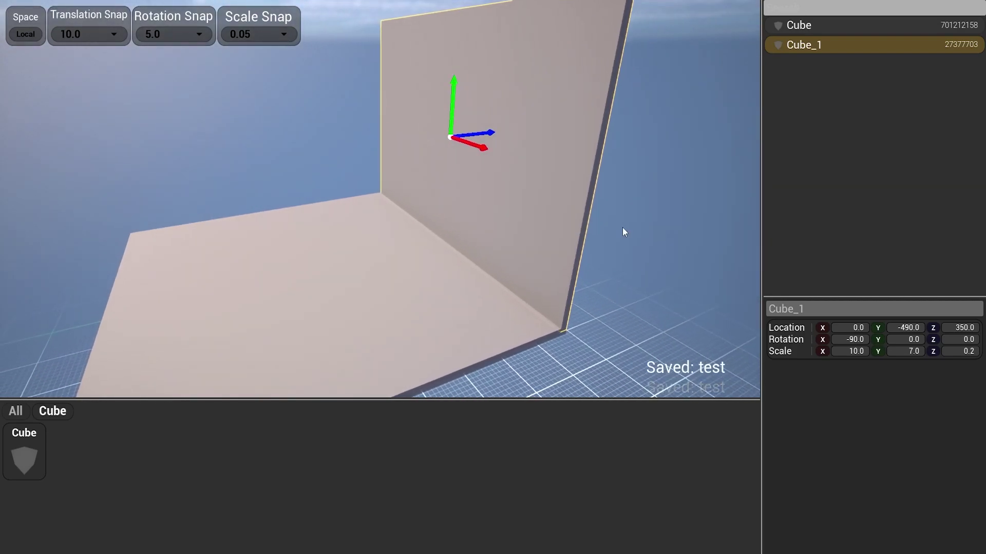
- Deselect the wall and check the in-game editor's save options and list of controls
left_click(622, 230)
right_click_drag(623, 230, 603, 235)
key("Escape")
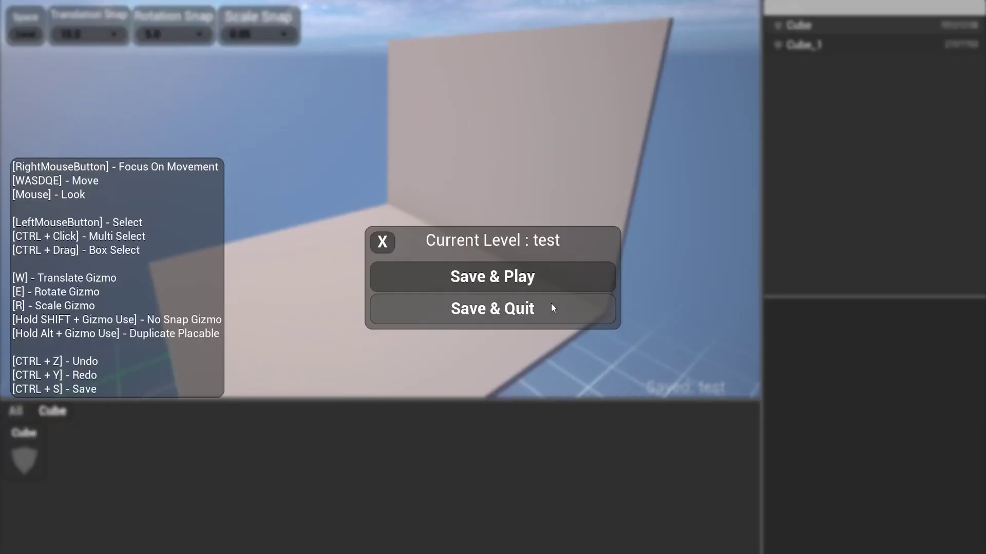
left_click(550, 308)
left_click(584, 187)
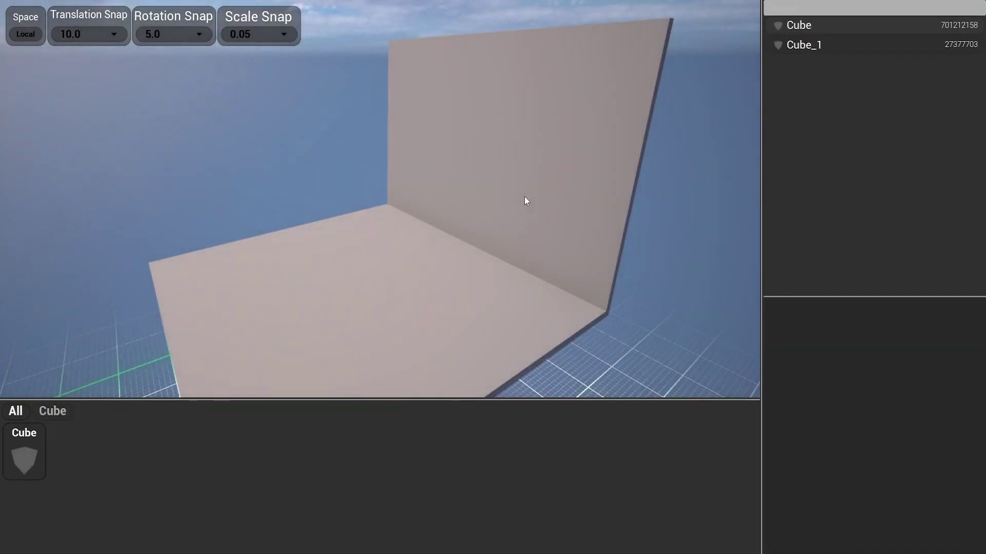
left_click(414, 282)
left_click_drag(272, 114, 575, 349)
right_click_drag(606, 297, 578, 313)
left_click(610, 256)
left_click(663, 220)
right_click_drag(663, 221, 692, 182)
- Save and play the test level, and end the play session
key("Escape")
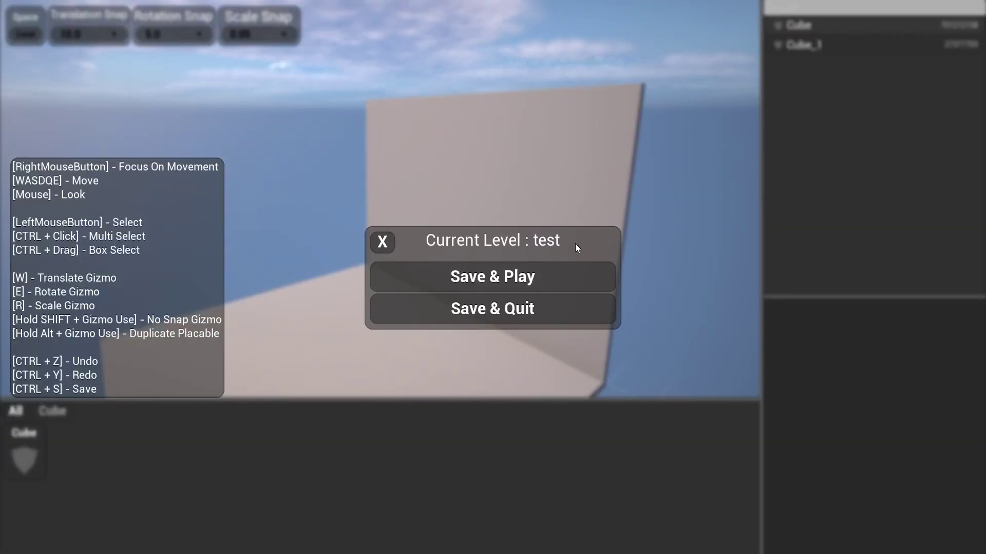
left_click(533, 287)
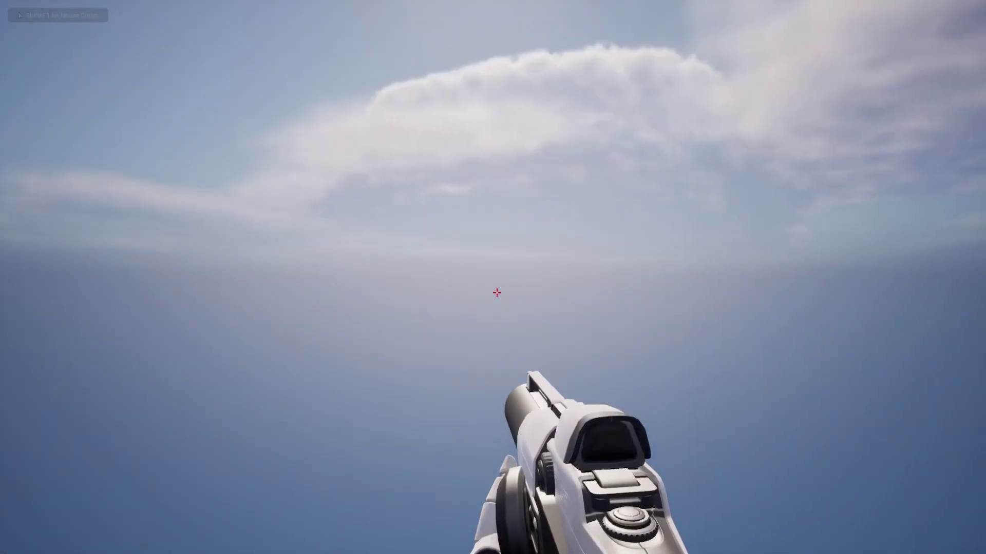
key("Escape")
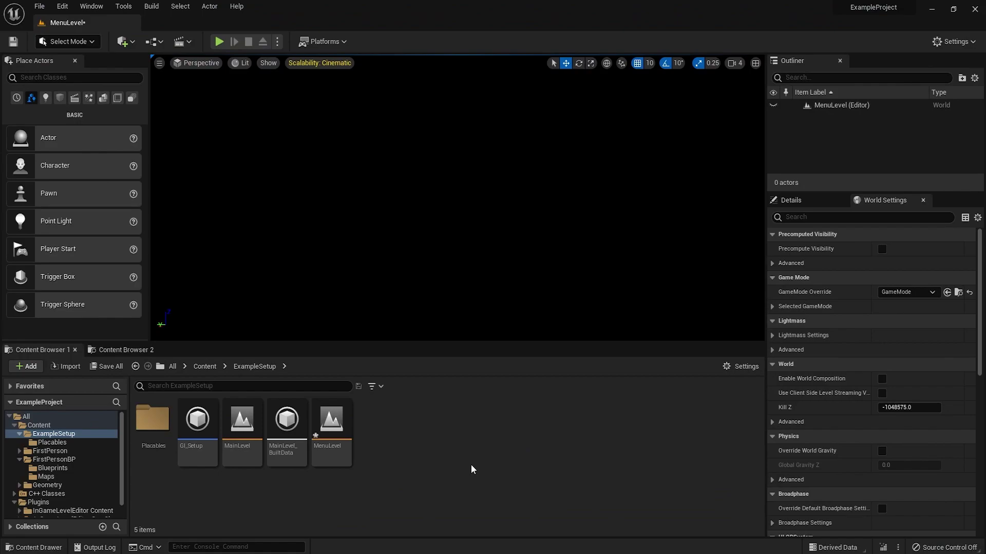
- Open MainLevel from the ExampleSetup folder, saving the changes to MenuLevel
left_click(802, 203)
left_click(879, 201)
double_click(242, 423)
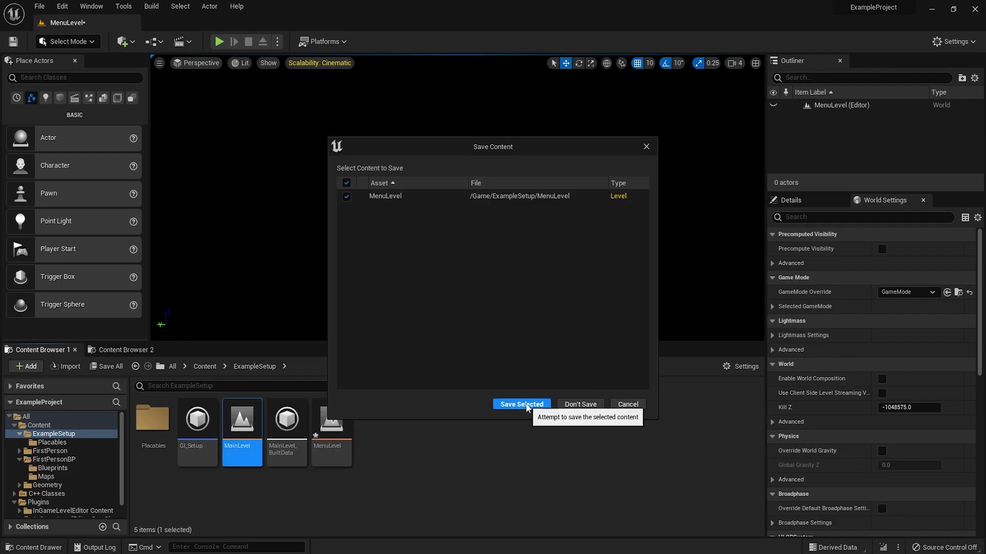
left_click(521, 405)
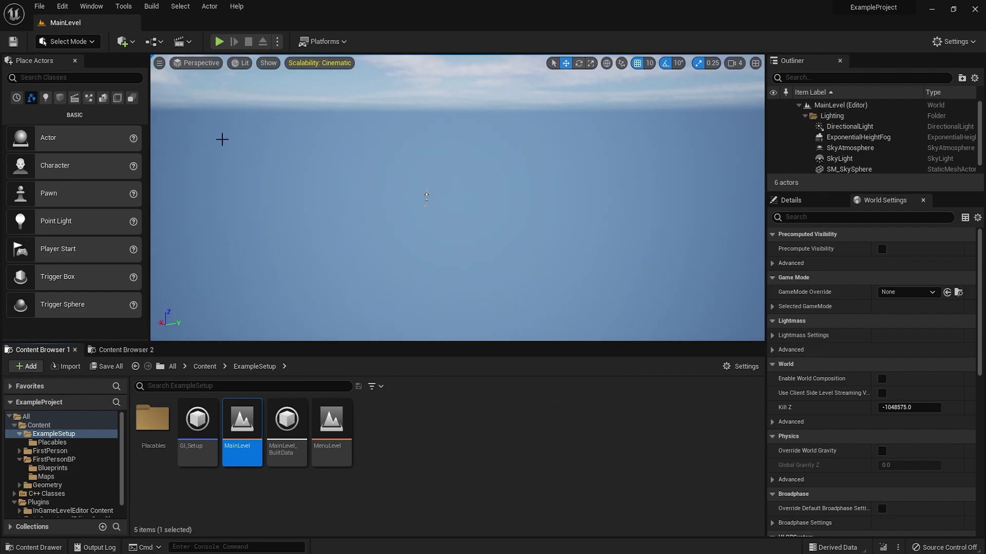
- Open MainLevel's Level Blueprint and delete the Event Tick node from its Event Graph
left_click(62, 6)
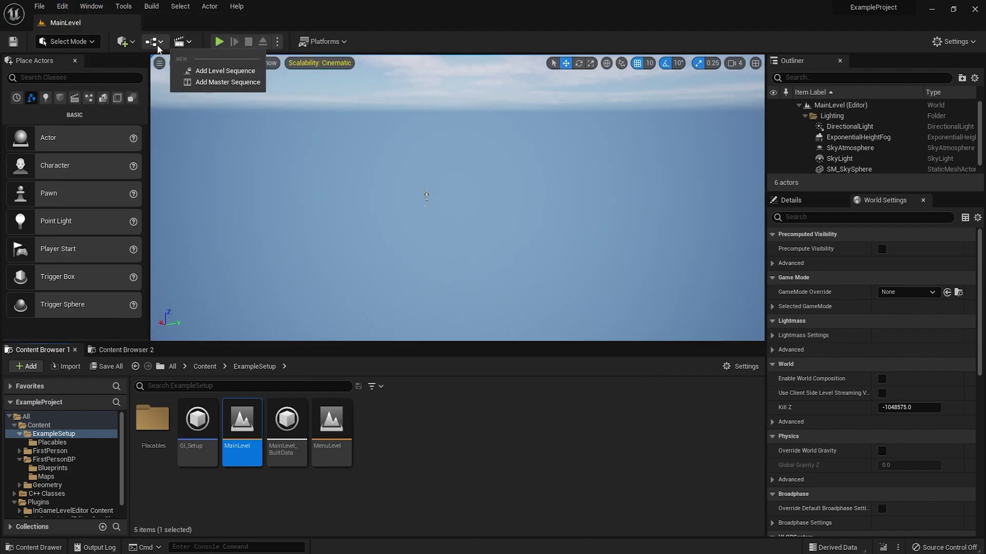
left_click(153, 42)
left_click(186, 118)
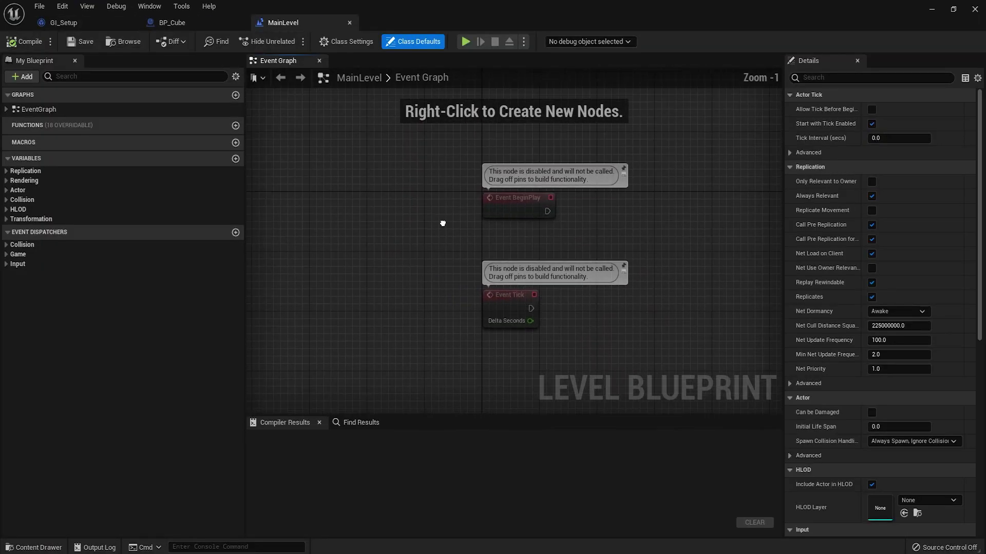
key("Delete")
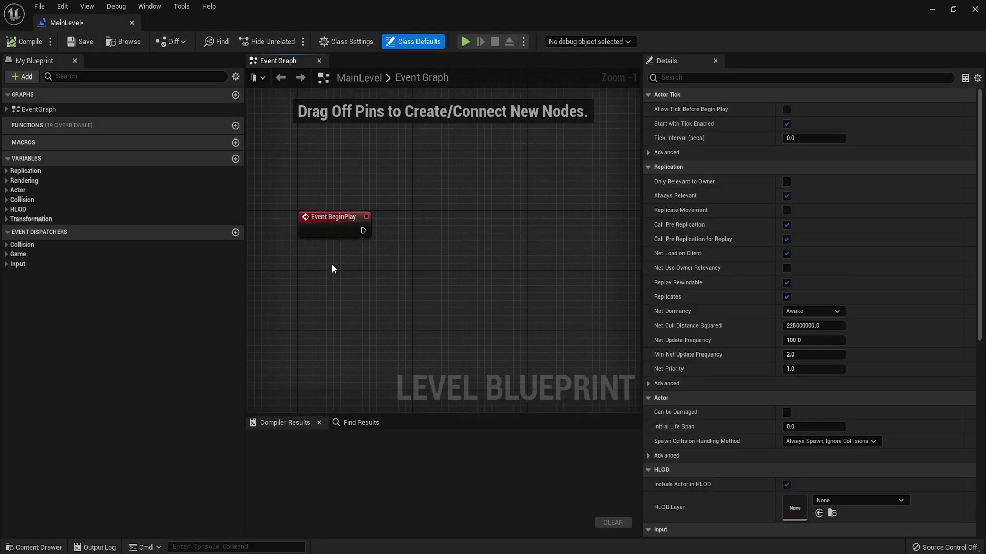
- Add a Get Game Mode node below Event BeginPlay
right_click(331, 264)
type("game")
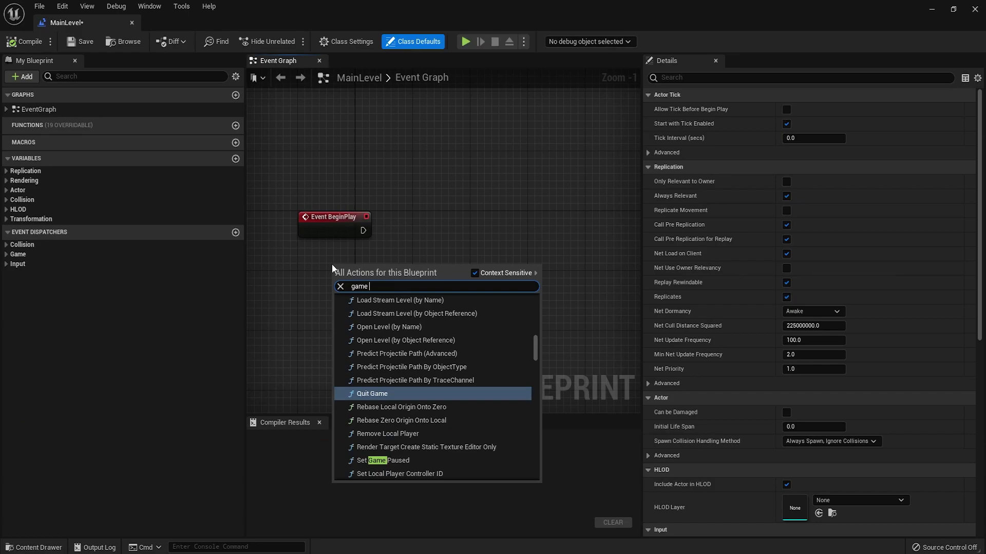
key("BackSpace")
key("BackSpace")
key("BackSpace")
key("BackSpace")
type("get game mode")
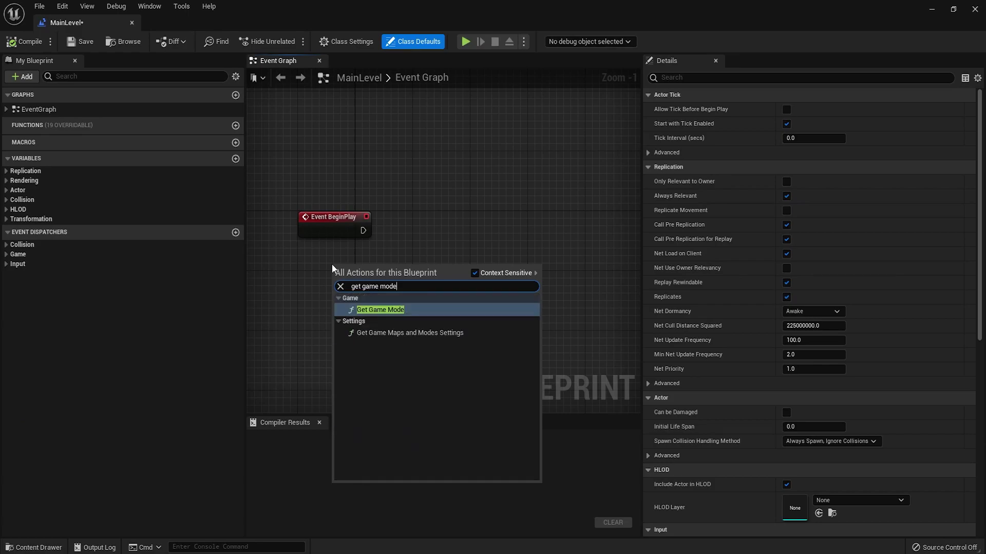
key("Return")
- Get the Options String from the Get Game Mode return value and arrange the two nodes
mouse_move(397, 282)
left_mouse_down()
mouse_move(456, 265)
mouse_move(412, 275)
left_mouse_up()
type("option")
key("Return")
left_click(372, 268, "shift")
left_click(409, 273)
left_click_drag(285, 291, 302, 278)
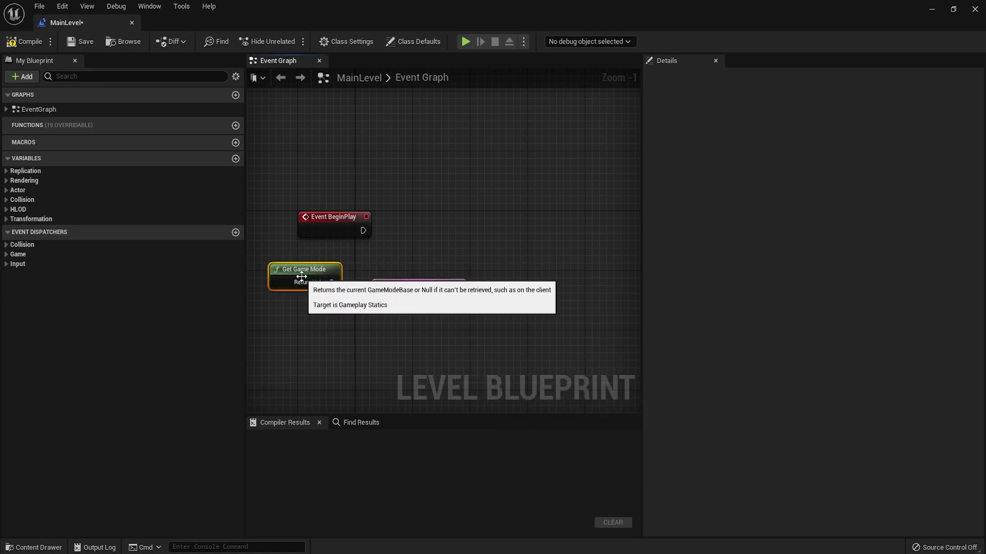
left_click(421, 265)
right_click_drag(427, 262, 387, 265)
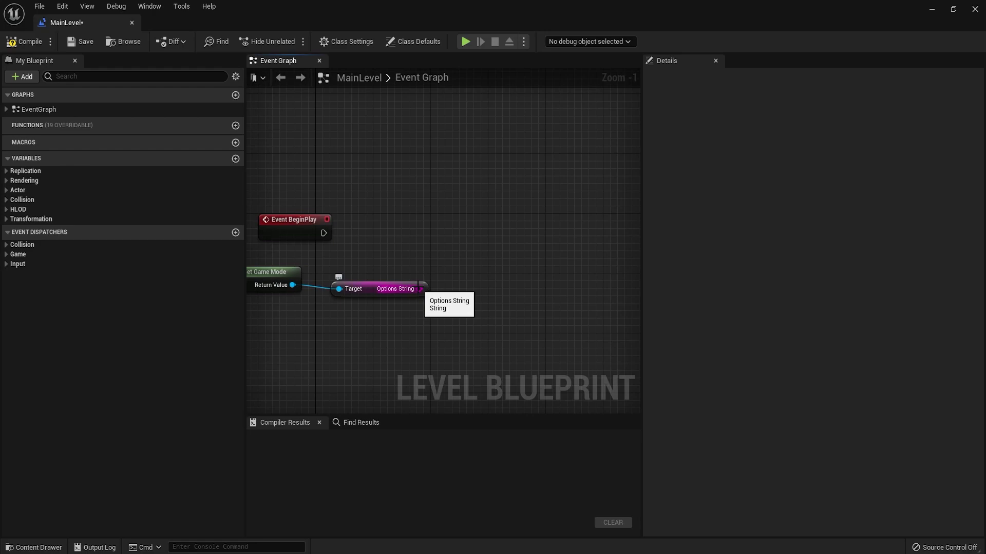
- Feed the Options String into a Parse Option node with the key LevelToPlay
left_click_drag(419, 288, 460, 260)
type("parse")
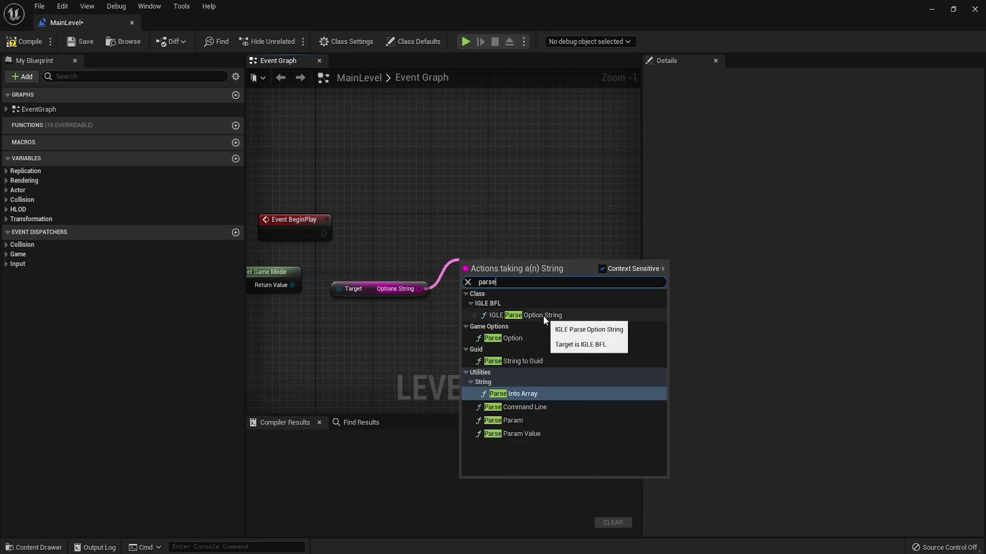
left_click(521, 337)
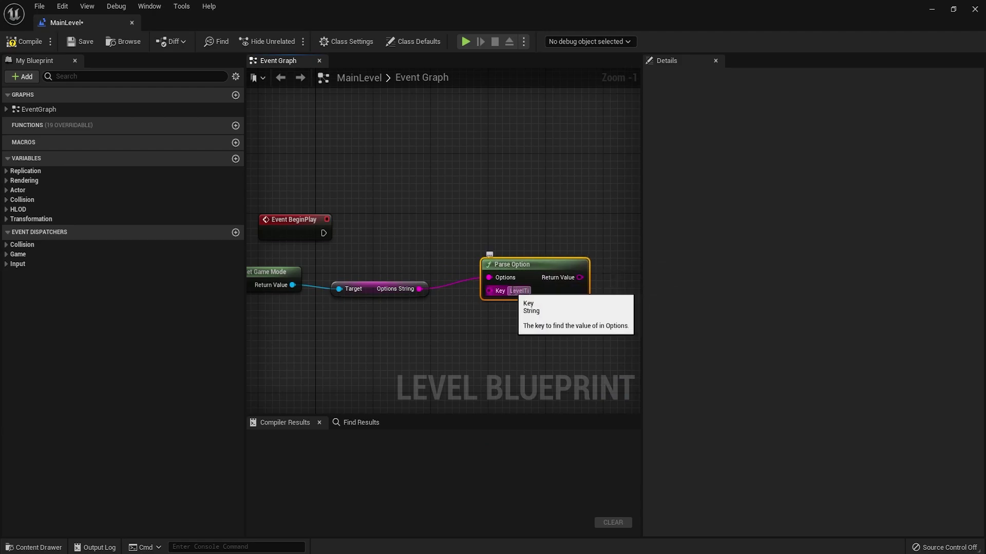
left_click(564, 238)
- Add a Branch node, and a Len node fed by Parse Option's return value
right_click_drag(563, 239, 414, 228)
key("b")
left_click(479, 195)
left_click_drag(441, 267, 468, 276)
type("len")
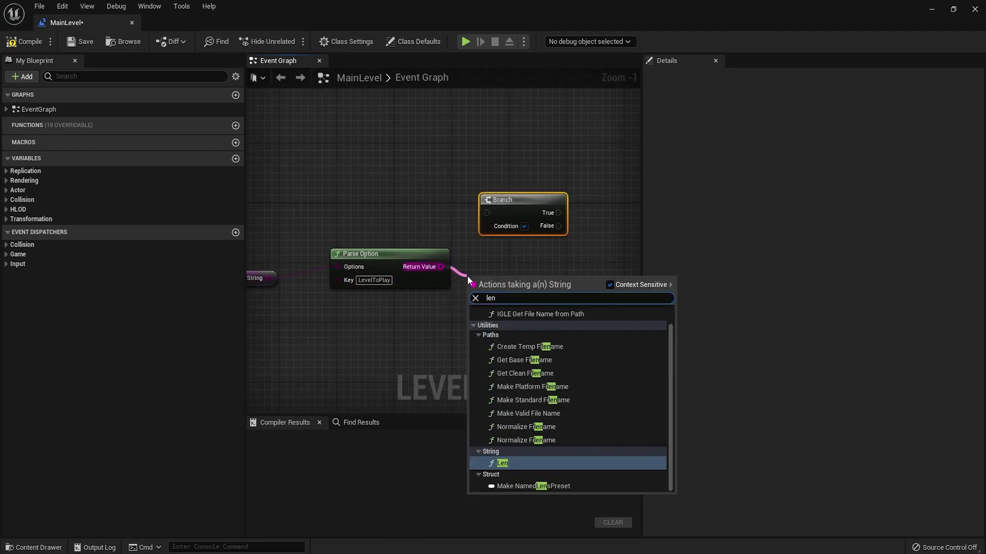
key("Return")
- Compare the Len output with 0 using an Equal node and connect the result to the Branch condition
left_click_drag(532, 288, 568, 285)
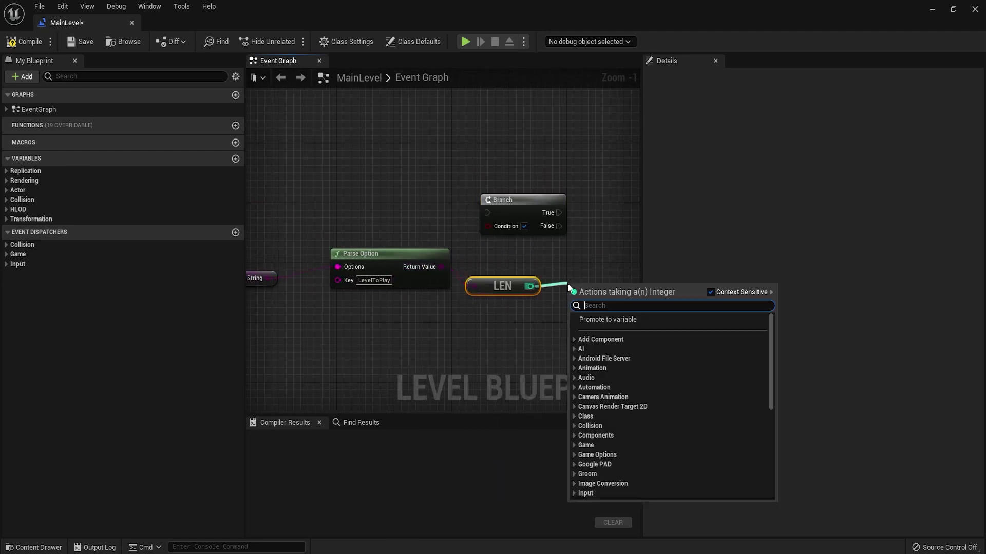
type("==")
left_click(620, 339)
right_click_drag(534, 246, 419, 246)
left_click_drag(400, 223, 515, 299)
left_click_drag(549, 226, 360, 235)
- Connect Event BeginPlay's execution output to the Branch node
right_click_drag(308, 244, 637, 262)
scroll(334, 209, "down", 1)
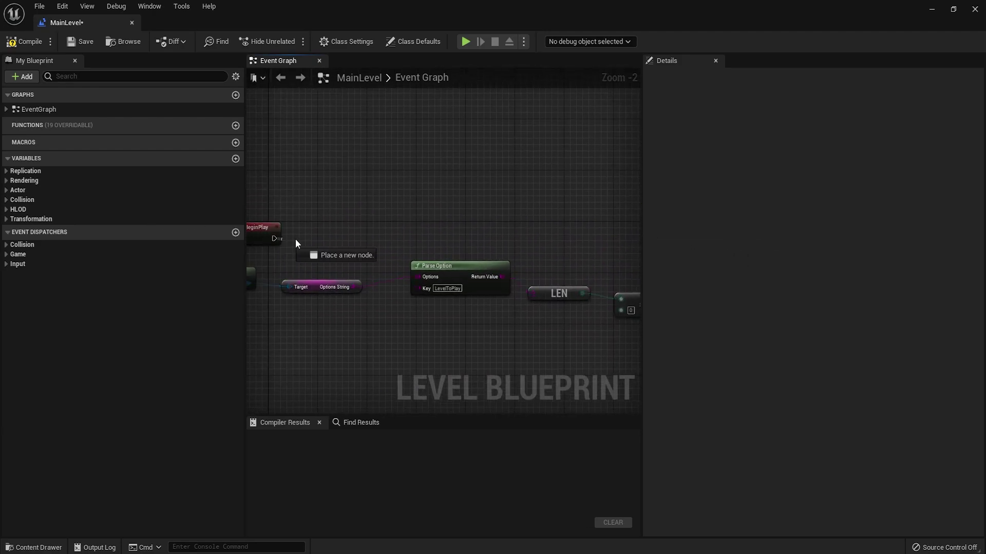
left_click_drag(295, 242, 445, 238)
right_click_drag(393, 267, 541, 240)
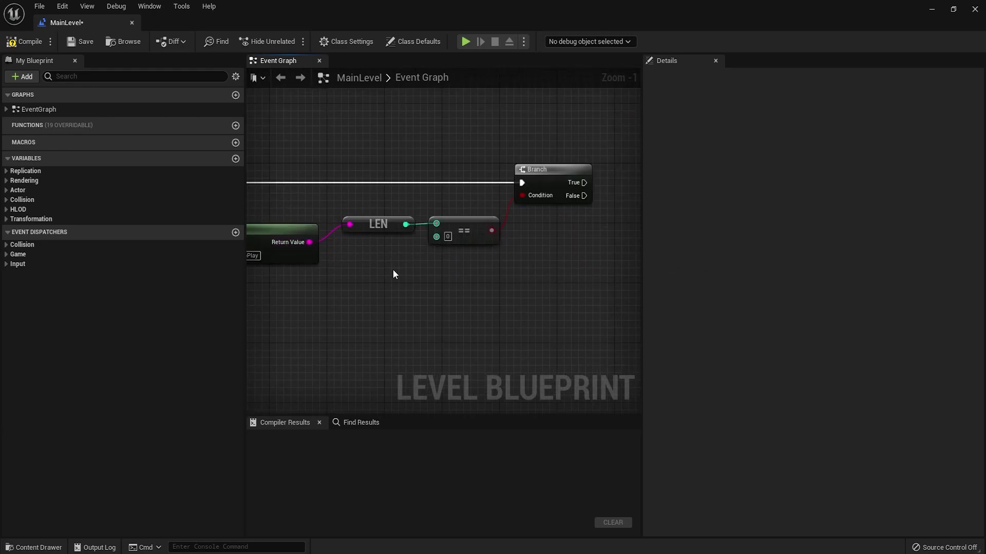
right_click_drag(395, 274, 464, 271)
- Add an IGLE Load Level node with Parse Option's return value as its Relative Level Path
right_click_drag(530, 262, 451, 275)
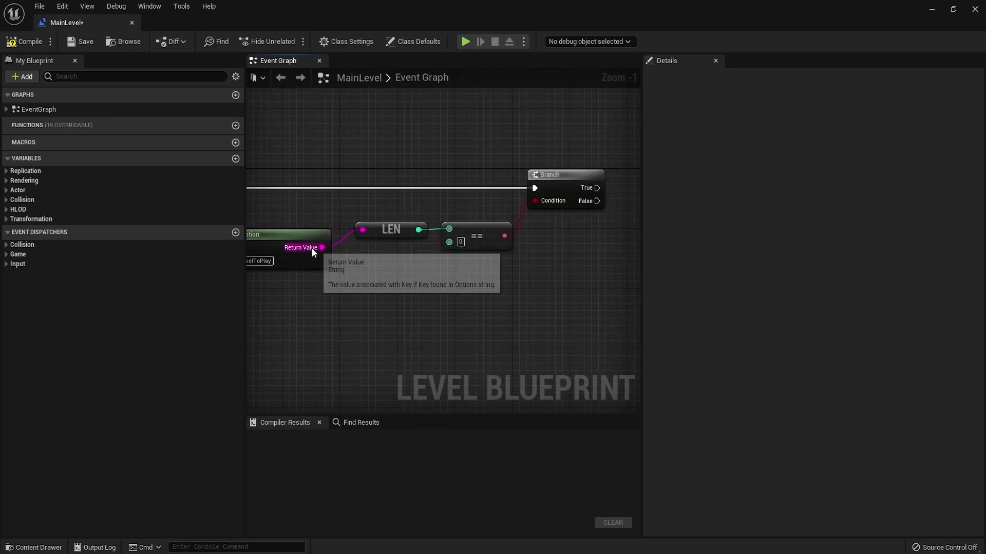
left_click_drag(312, 251, 376, 294)
type("load")
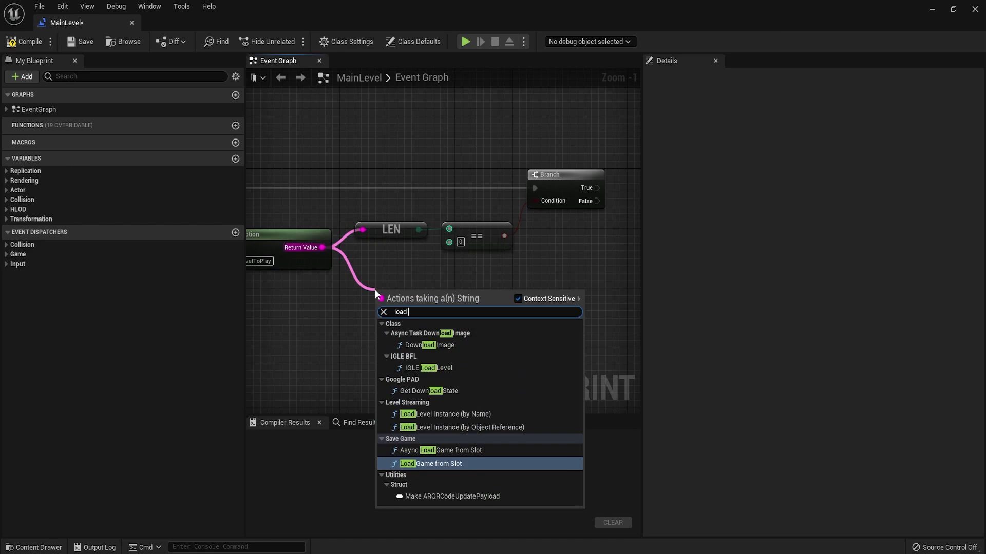
type(" lev")
key("Up")
key("Return")
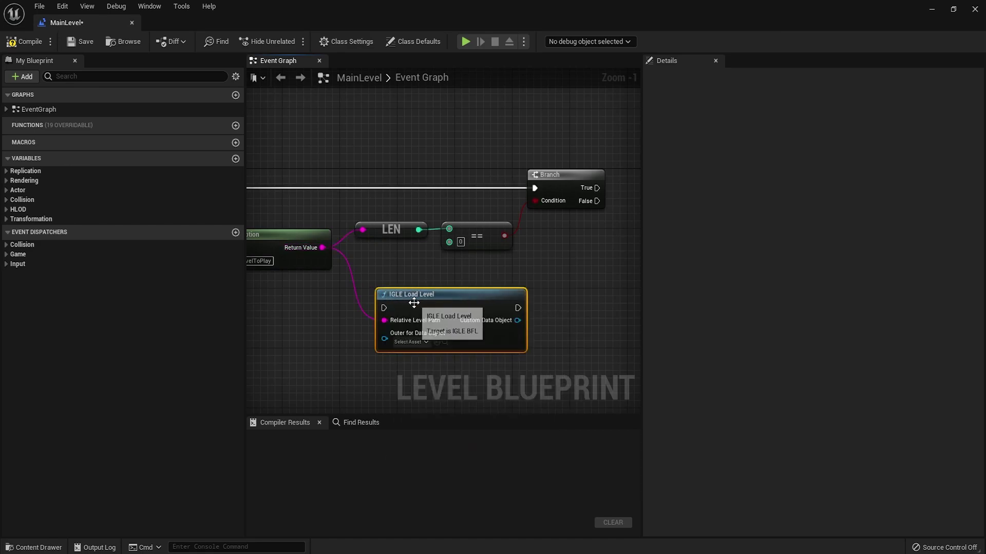
- Connect the Branch's False output to IGLE Load Level and position that node beside the Branch
left_click_drag(413, 303, 551, 194)
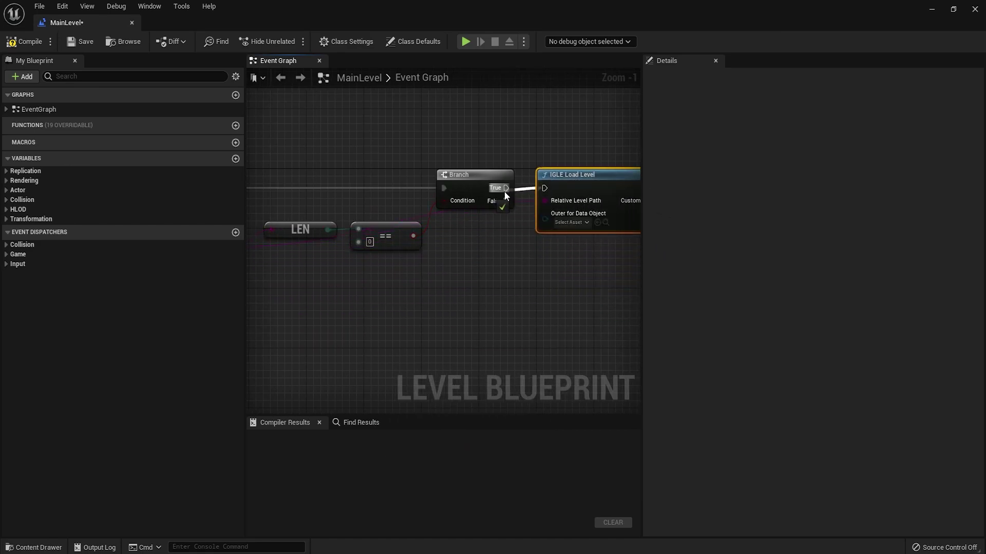
left_click_drag(501, 201, 502, 201)
left_click_drag(596, 190, 611, 243)
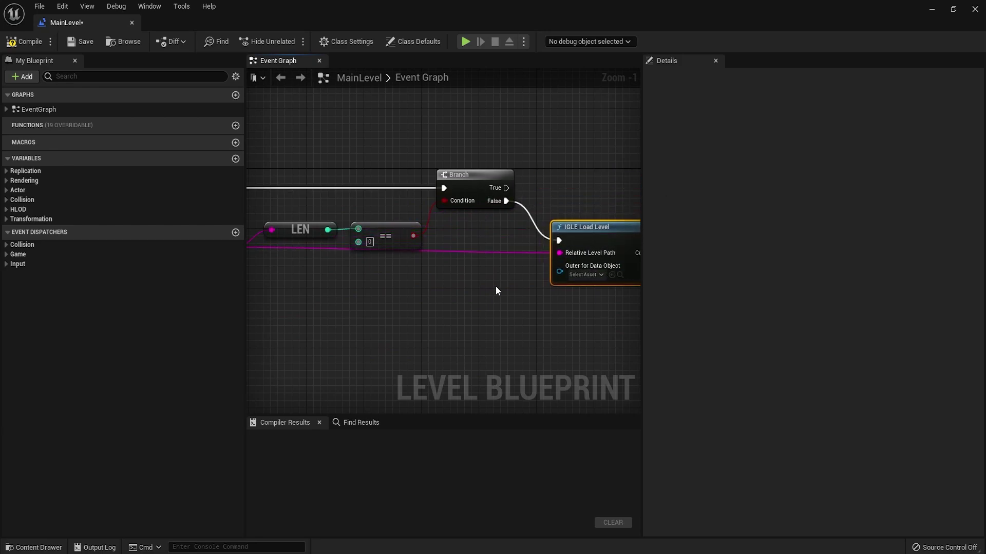
- Connect a Self reference to the Outer for Data Object input of the IGLE Load Level node
left_click(585, 275)
left_click(422, 279)
left_click_drag(559, 271, 455, 279)
type("self")
key("Return")
right_click_drag(471, 276, 402, 284)
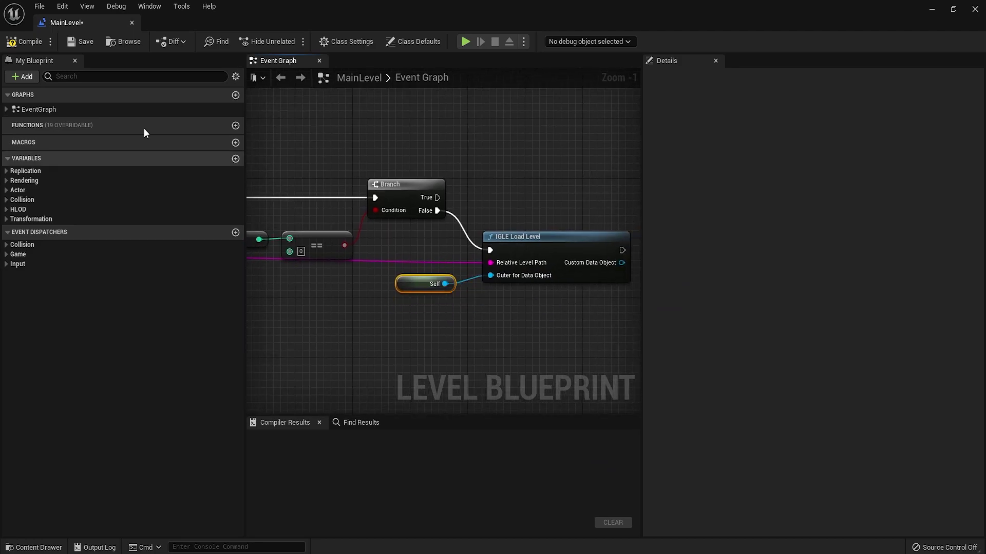
- Compile and save the MainLevel Blueprint, and return to the level editor
left_click(28, 42)
right_click_drag(354, 155, 496, 172)
key("ctrl+s")
left_click(402, 171)
scroll(402, 172, "down", 3)
right_click_drag(402, 171, 525, 176)
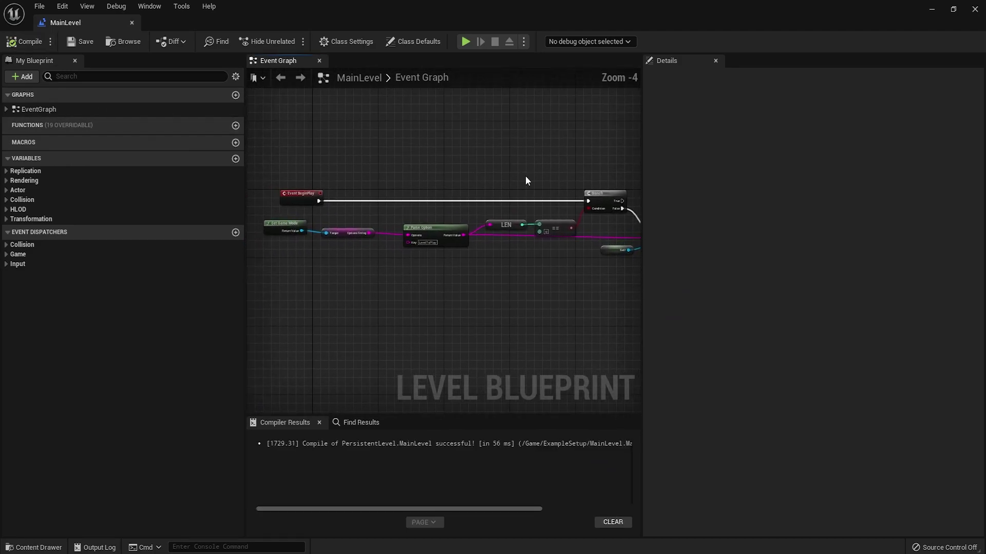
right_click_drag(417, 174, 334, 177)
left_click(933, 10)
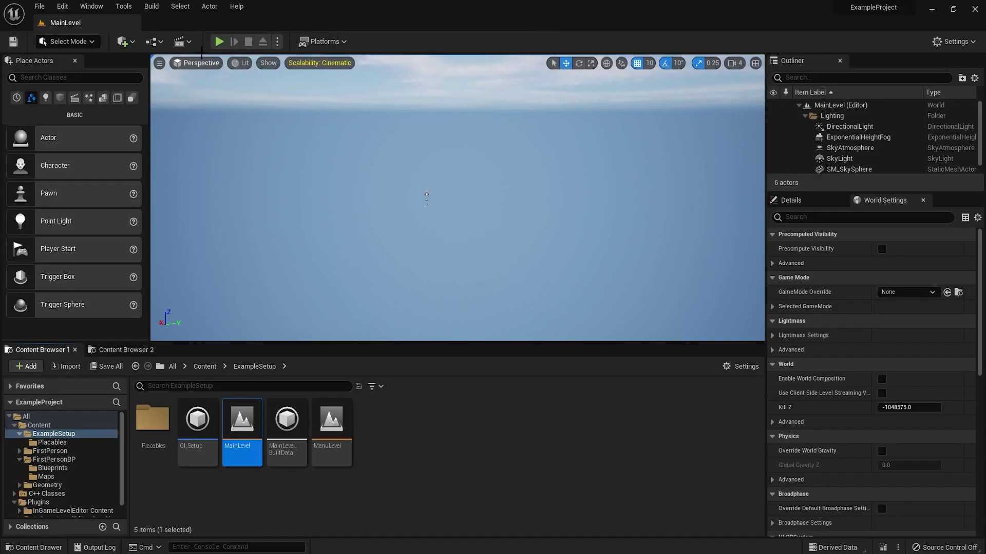
- Open MenuLevel, run it to play the test level, and stop the session
double_click(331, 426)
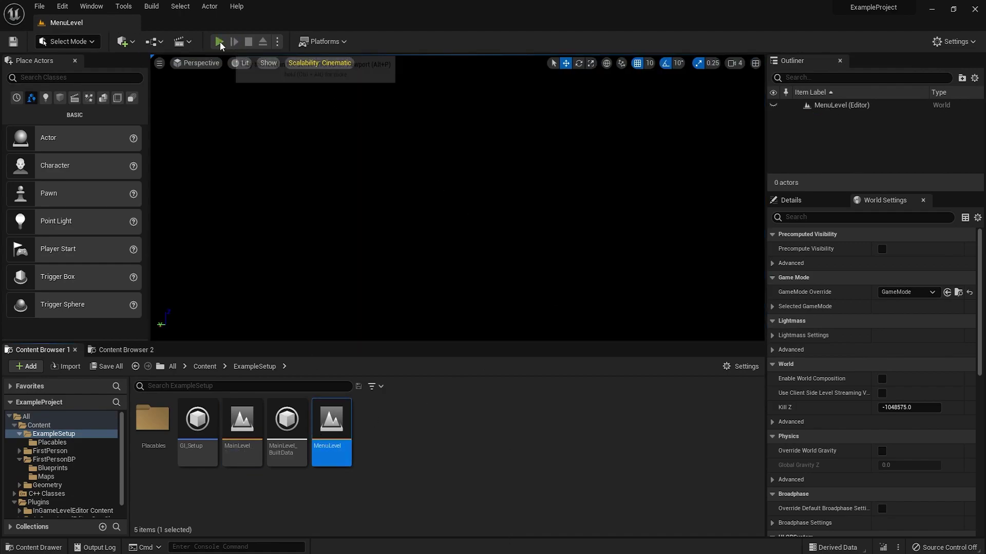
left_click(219, 42)
left_click(447, 147)
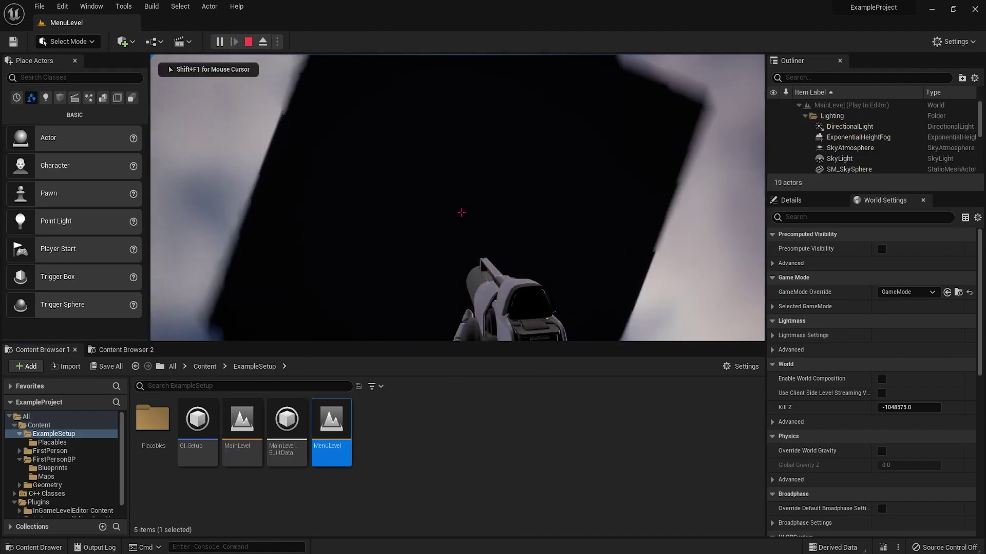
left_click(461, 213)
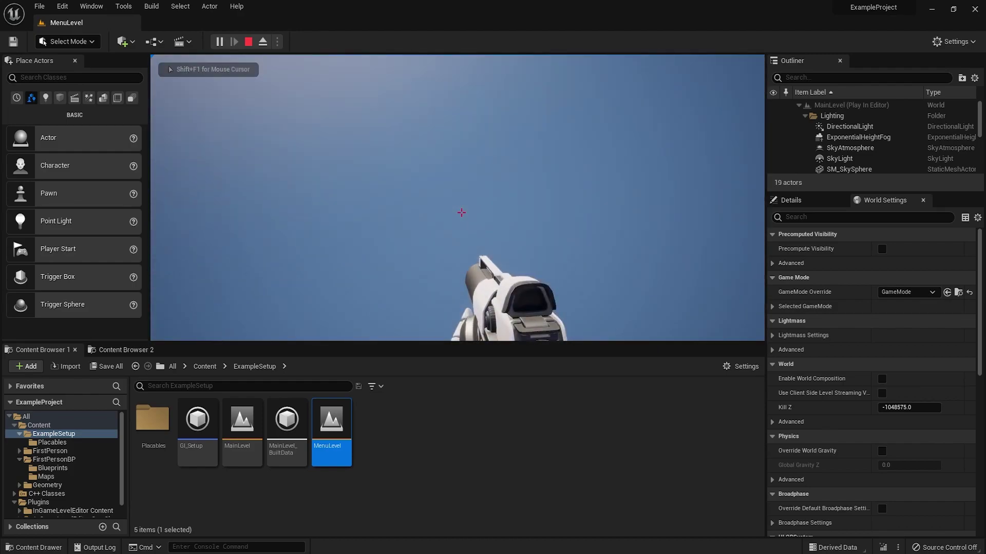
key("Escape")
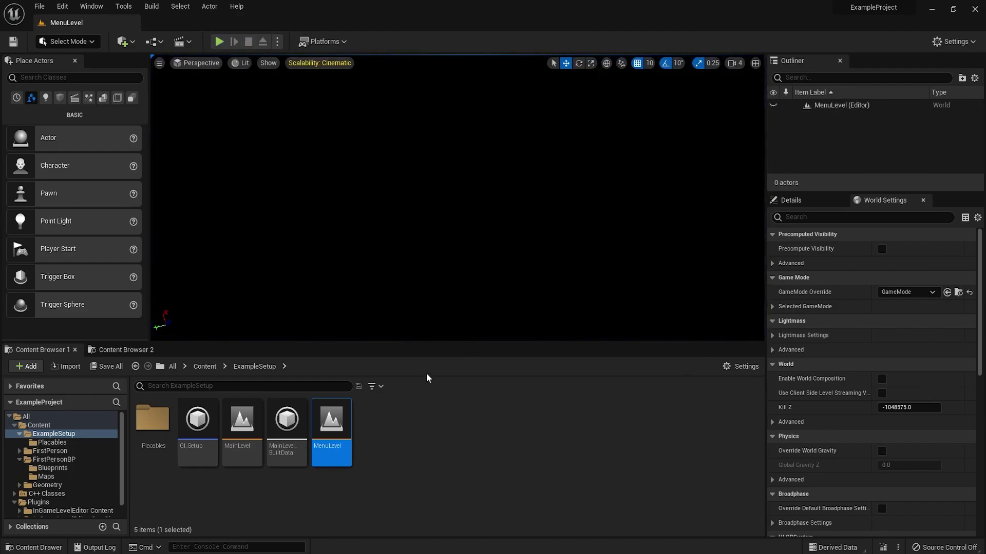
- Create an Actor Blueprint named BP_PlayerStart in the Placables folder and open it for editing
double_click(152, 422)
right_click(227, 423)
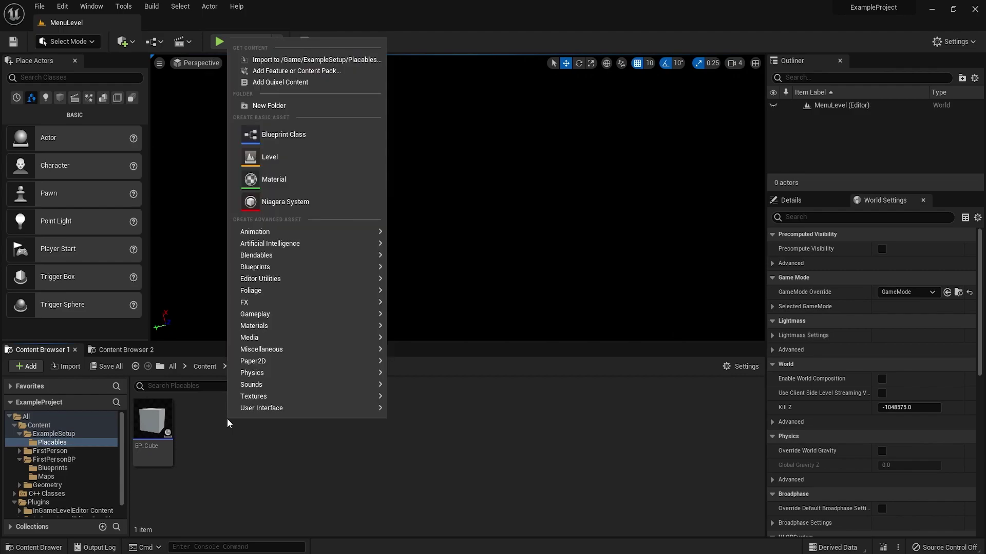
left_click(281, 136)
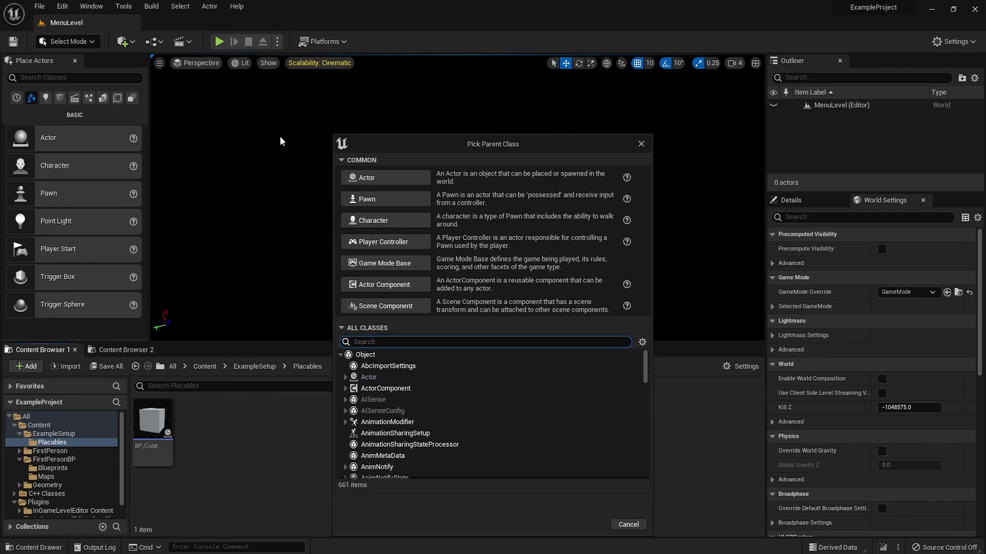
left_click(372, 181)
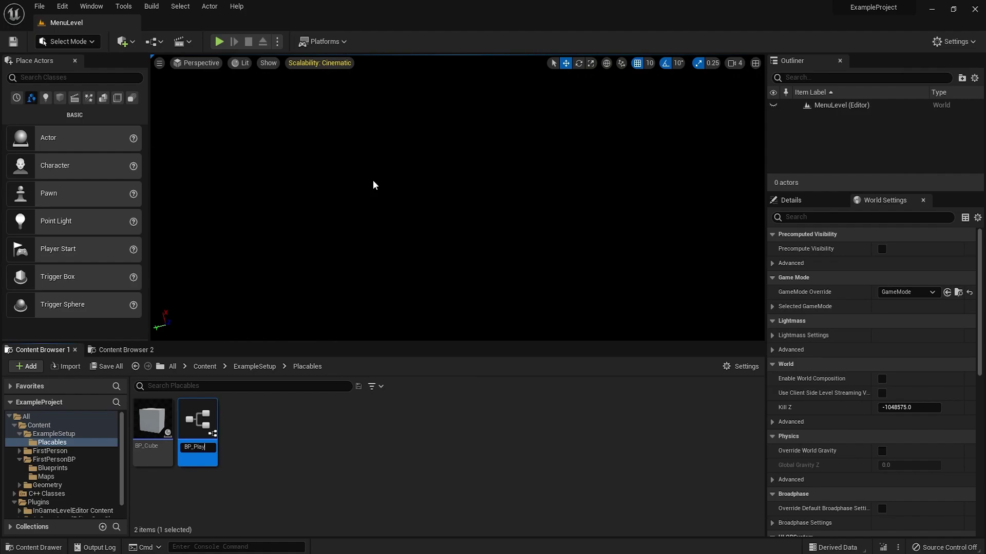
double_click(213, 425)
left_click(763, 206)
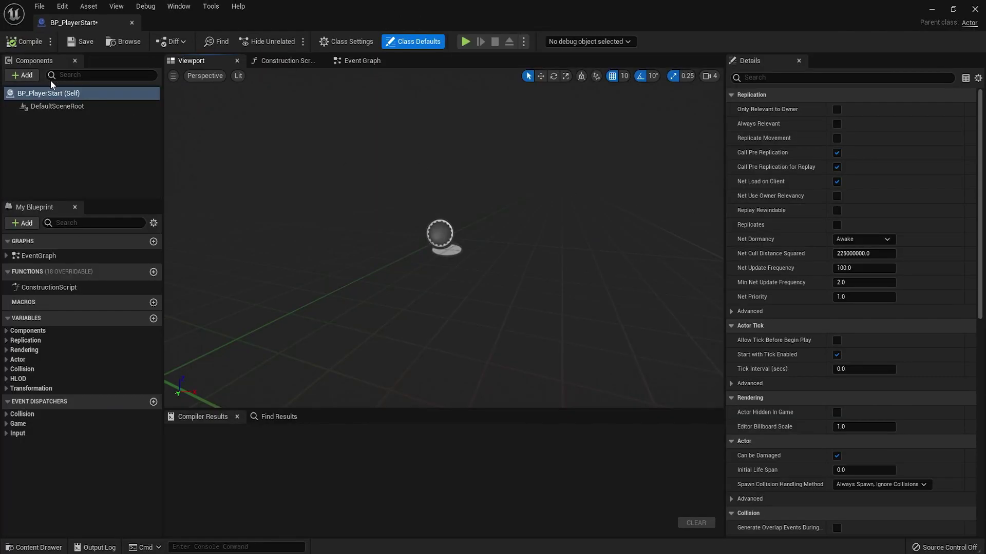
- Add a Capsule Collision component to BP_PlayerStart with an Arrow component as its child
left_click(23, 75)
type("capsu")
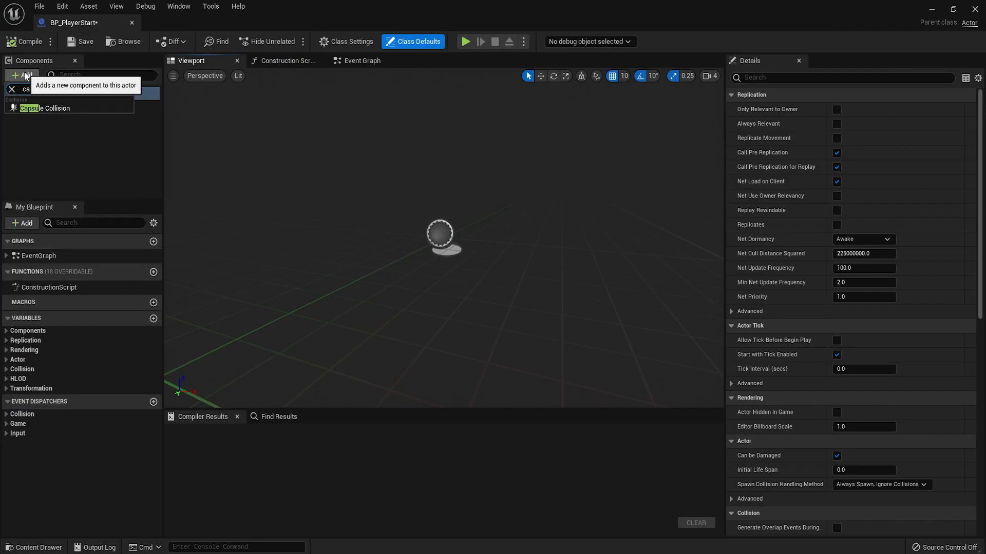
left_click(47, 108)
left_click(24, 76)
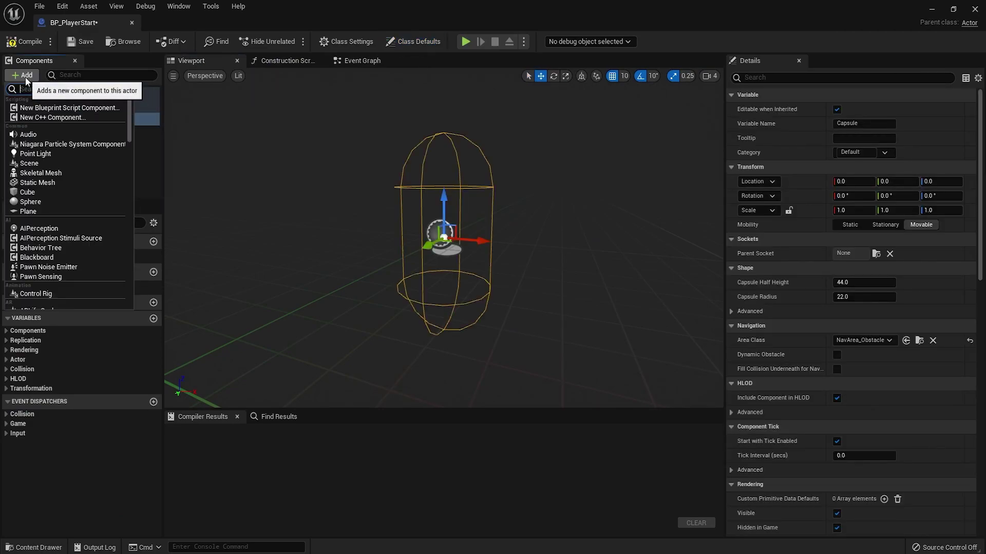
type("arrow")
left_click(30, 107)
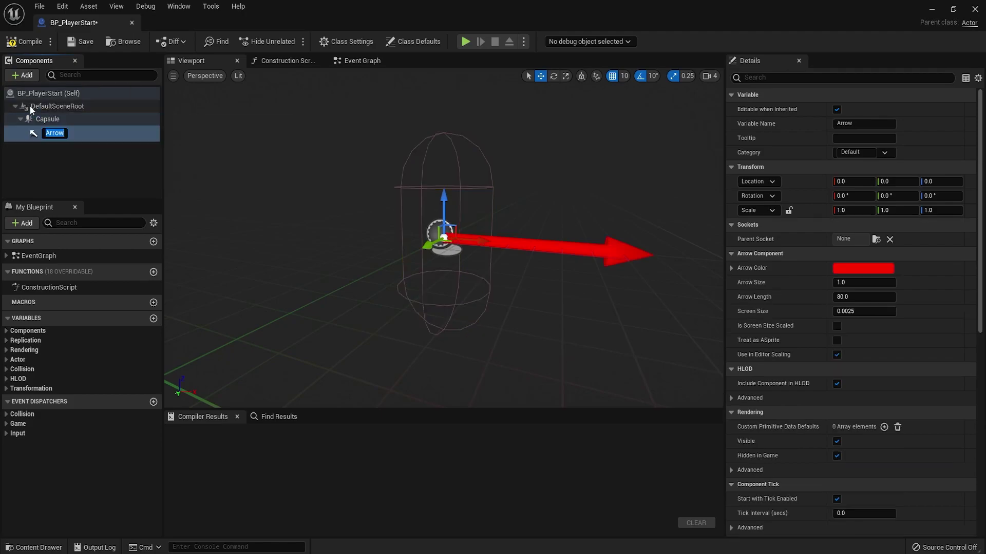
- Set the Capsule's Collision Presets to BlockAllDynamic and compile the Blueprint
left_click(38, 119)
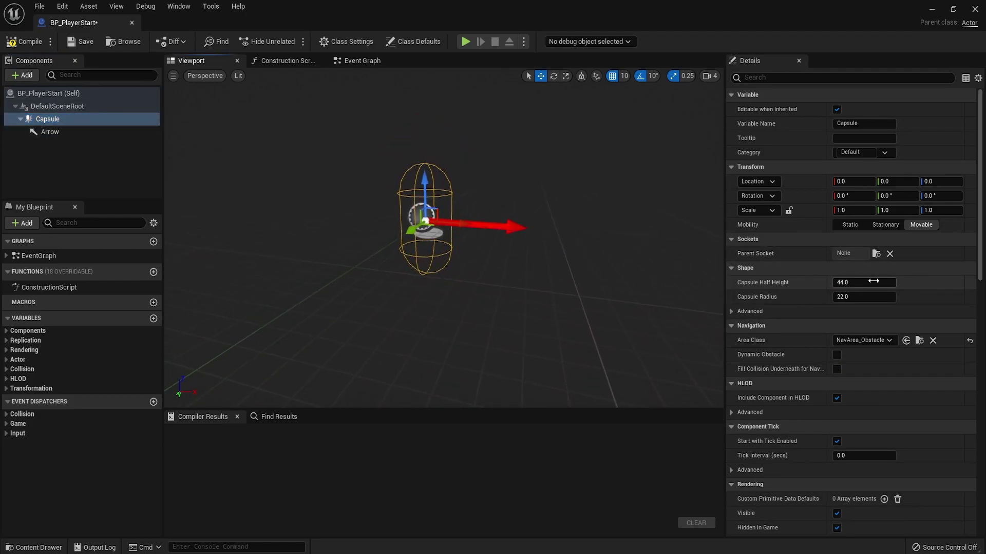
scroll(847, 349, "down", 12)
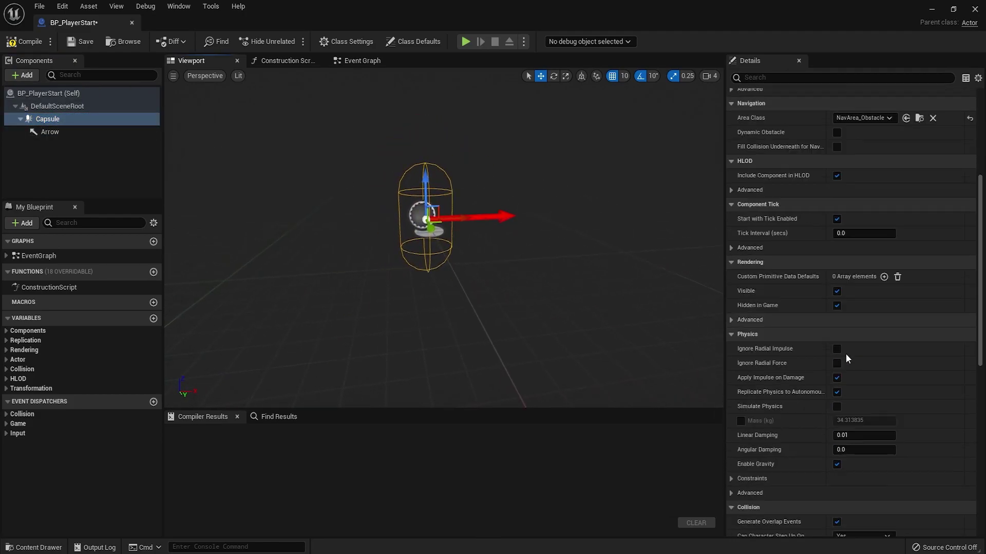
left_click(854, 314)
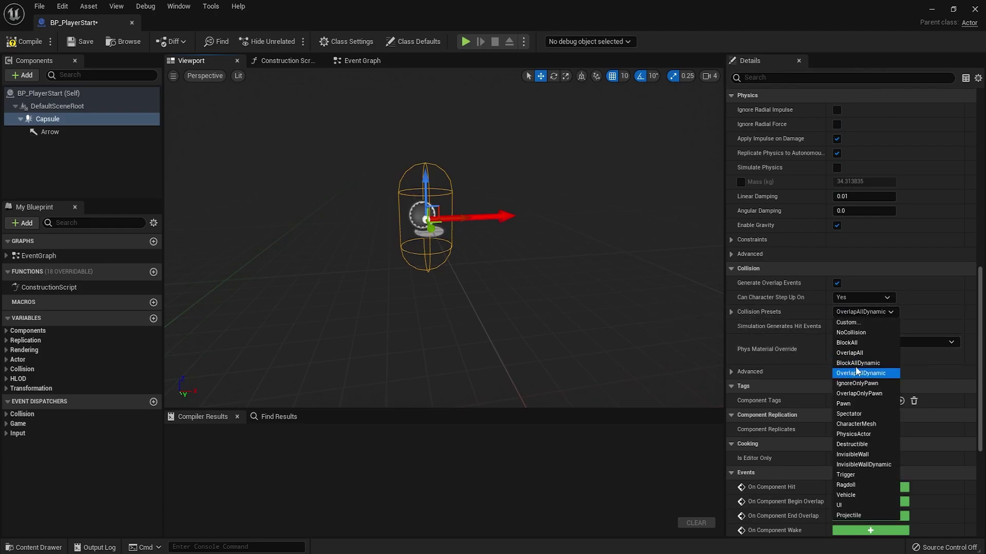
left_click(858, 363)
left_click(17, 47)
right_click_drag(370, 191, 357, 205)
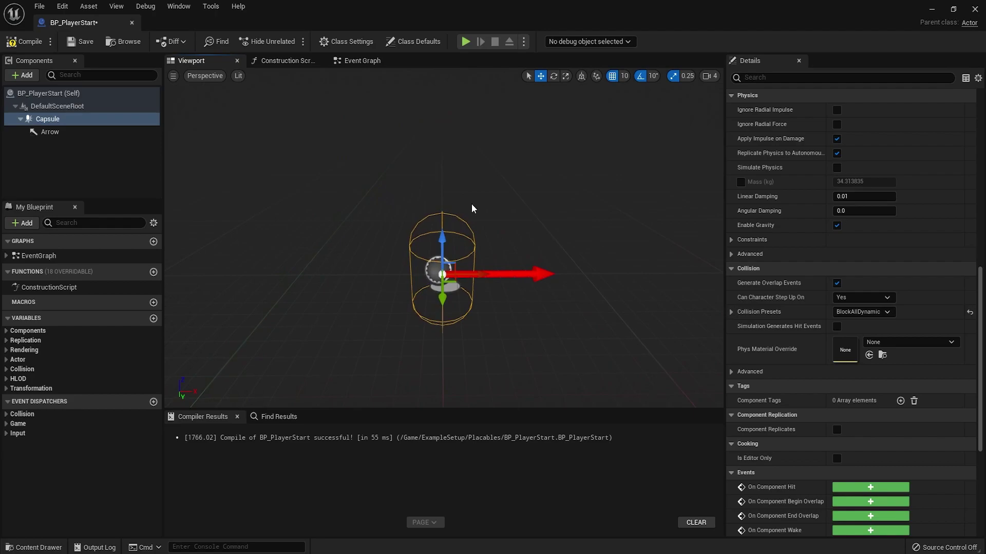
right_click_drag(472, 204, 485, 193)
- Add an IGLE_Interface component with the Placable Name Player Start, compile, and return to the level editor
left_click(22, 76)
left_click(159, 153)
left_click(23, 79)
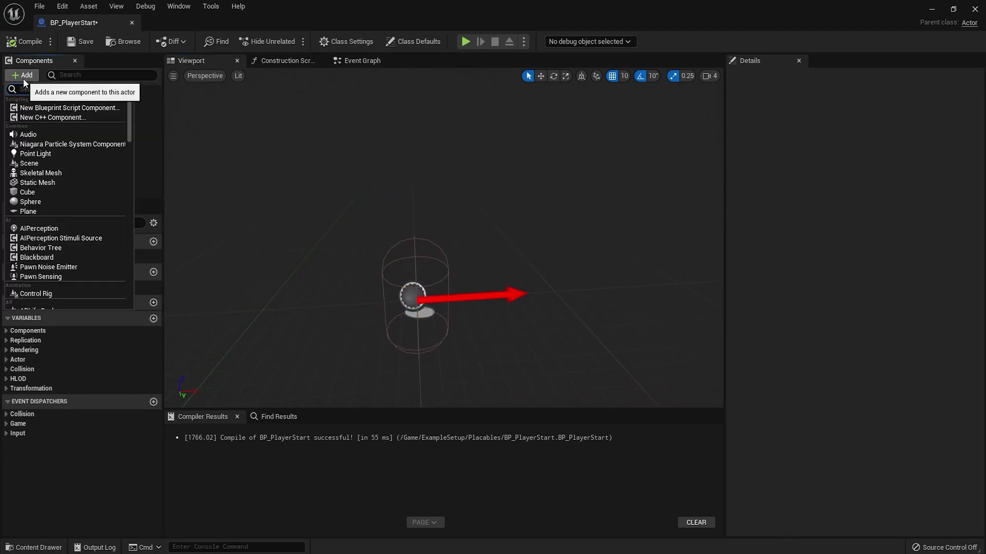
type("igle")
left_click(43, 110)
key("Return")
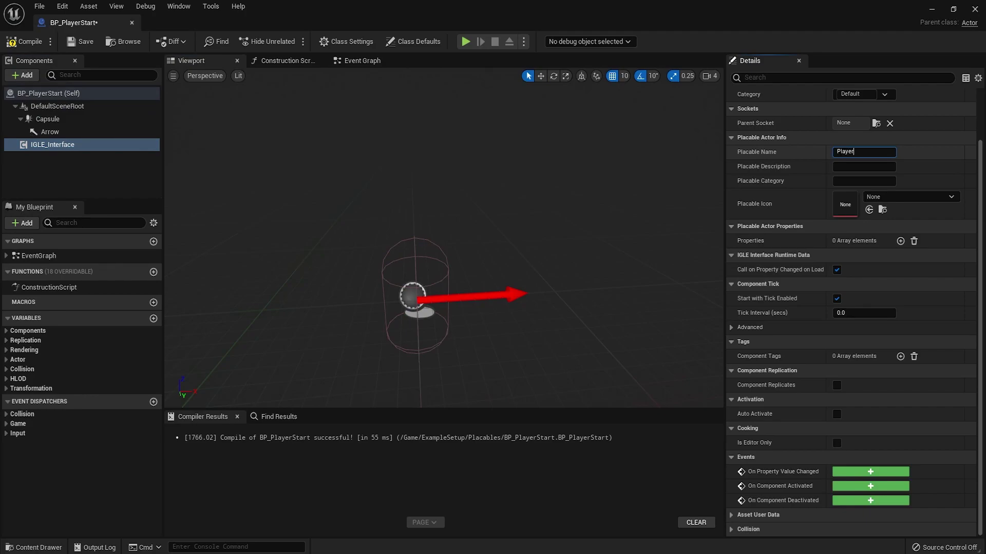
left_click(23, 39)
left_click(930, 9)
- Run MenuLevel, edit the test level, and place a Player Start actor on the cube surface
left_click(221, 41)
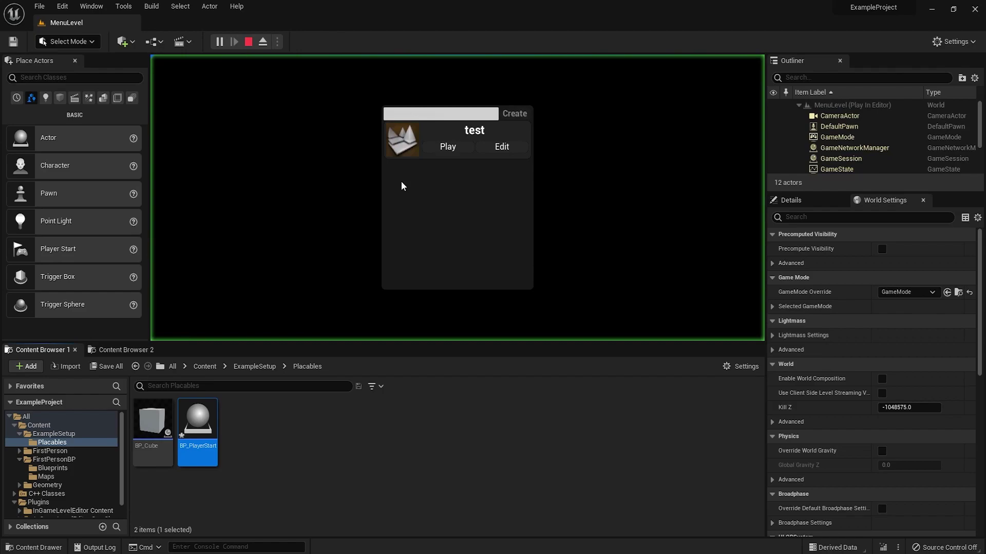
left_click(488, 154)
left_click_drag(192, 289, 373, 211)
right_click_drag(373, 211, 479, 165)
key("F11")
key("F11")
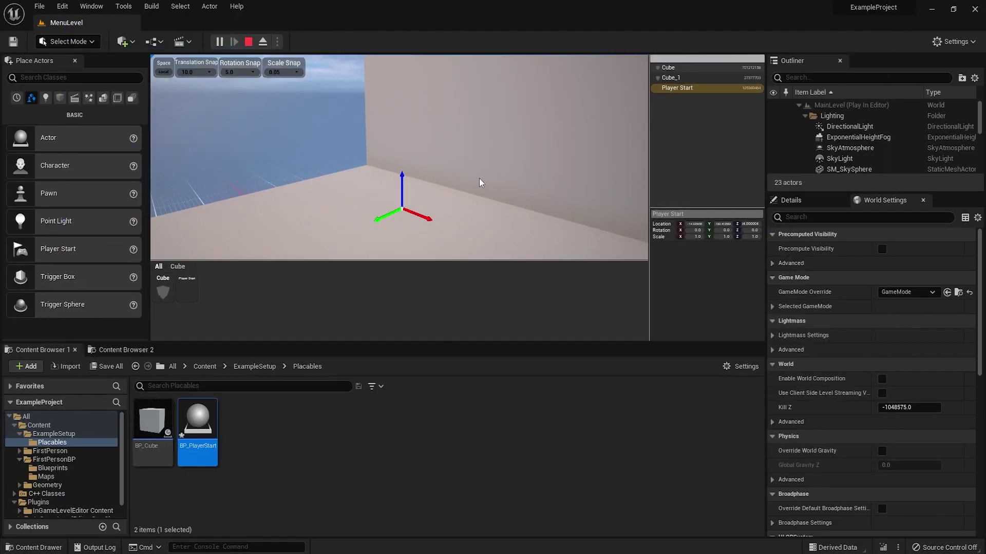
- Stop the session, turn off Hidden in Game for BP_PlayerStart's Capsule and Arrow, compile, and close the Blueprint editor
key("Escape")
double_click(204, 427)
left_click(61, 121)
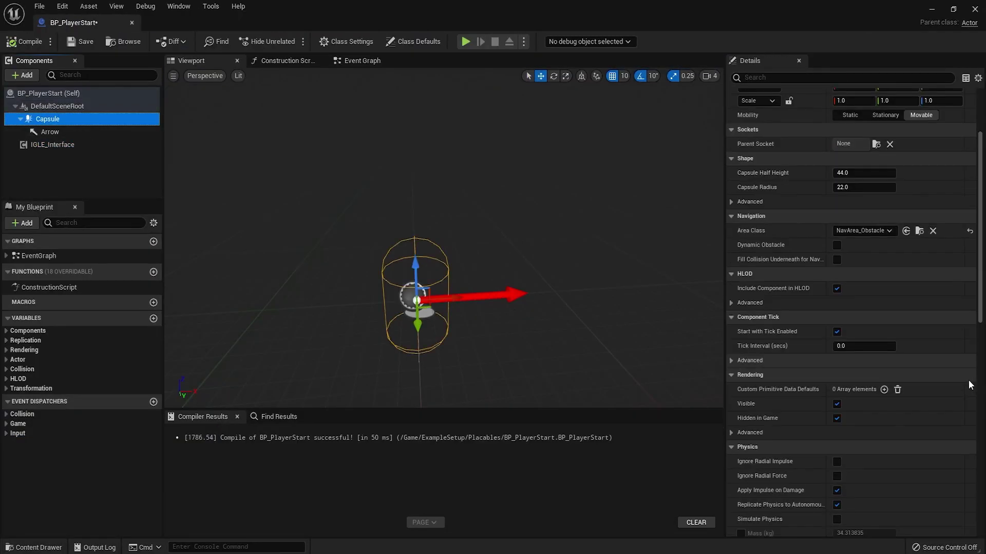
scroll(901, 367, "down", 10)
scroll(834, 411, "up", 4)
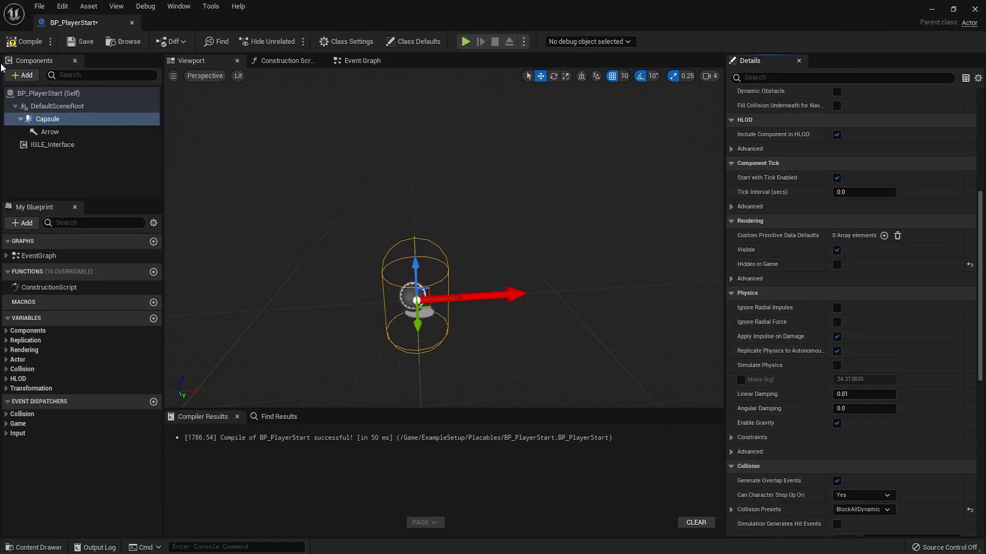
left_click(47, 132)
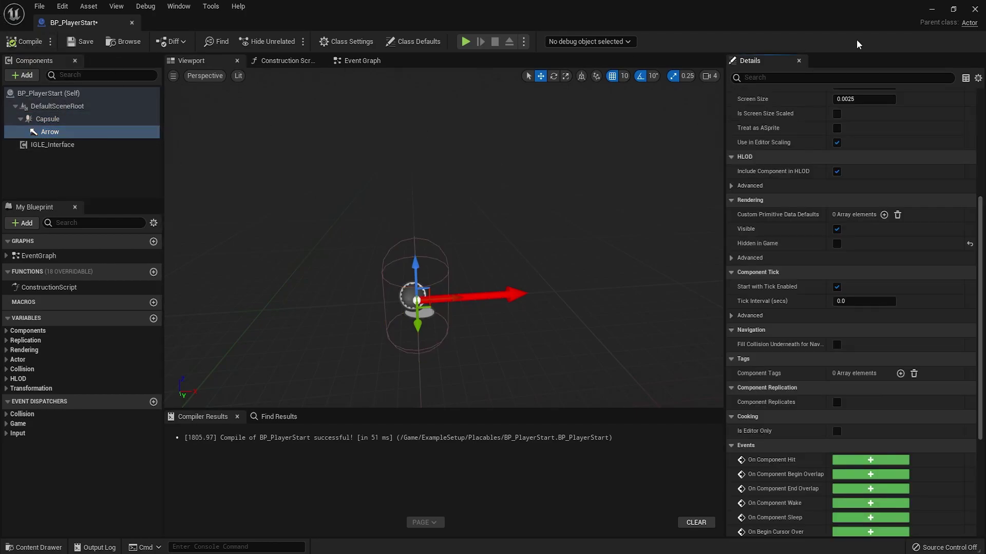
left_click(974, 9)
- Run MenuLevel, edit the test level, place a Player Start to inspect its capsule and arrow, and stop the session
left_click(224, 41)
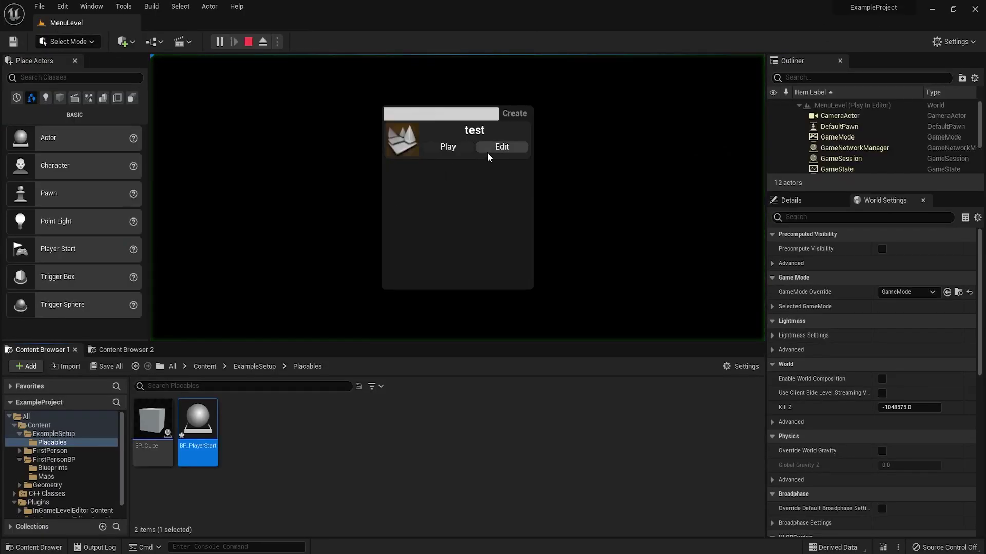
left_click(500, 147)
left_click_drag(186, 290, 433, 157)
key("w")
right_click_drag(456, 152, 385, 187)
key("w")
key("s")
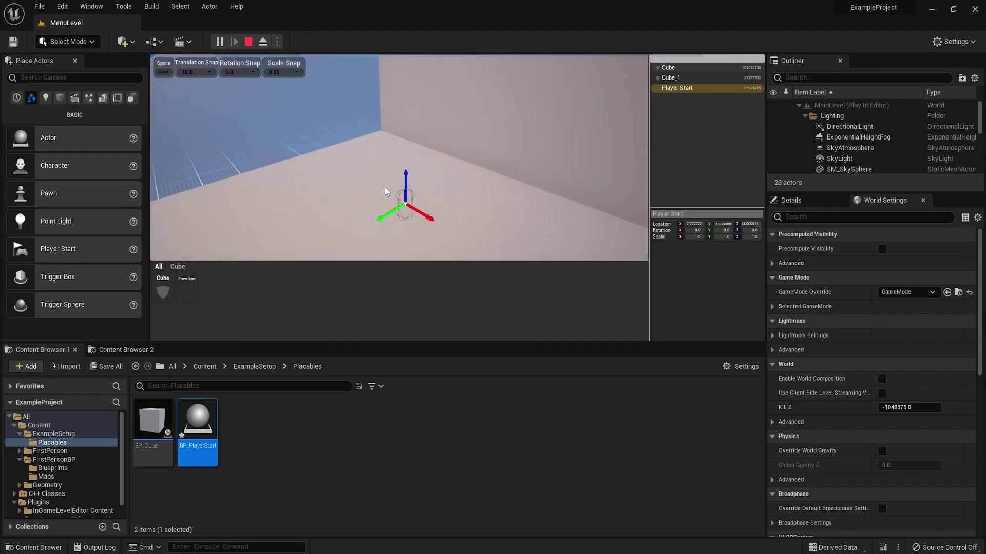
key("s")
mouse_move(407, 123)
right_mouse_down()
mouse_move(426, 109)
mouse_move(398, 111)
right_mouse_up()
key("a")
key("Escape")
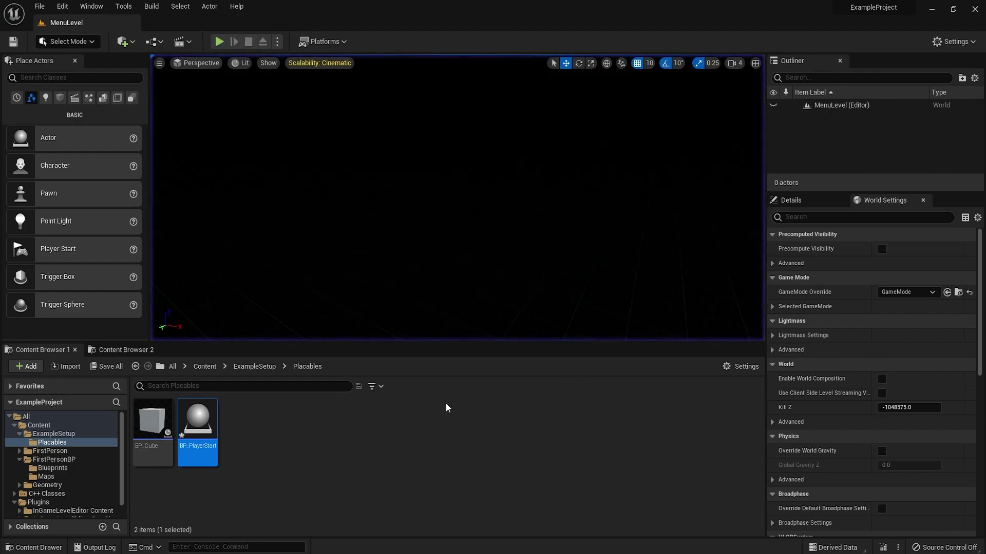
- Open MainLevel from the ExampleSetup folder, saving BP_PlayerStart, and open its Level Blueprint
left_click(254, 366)
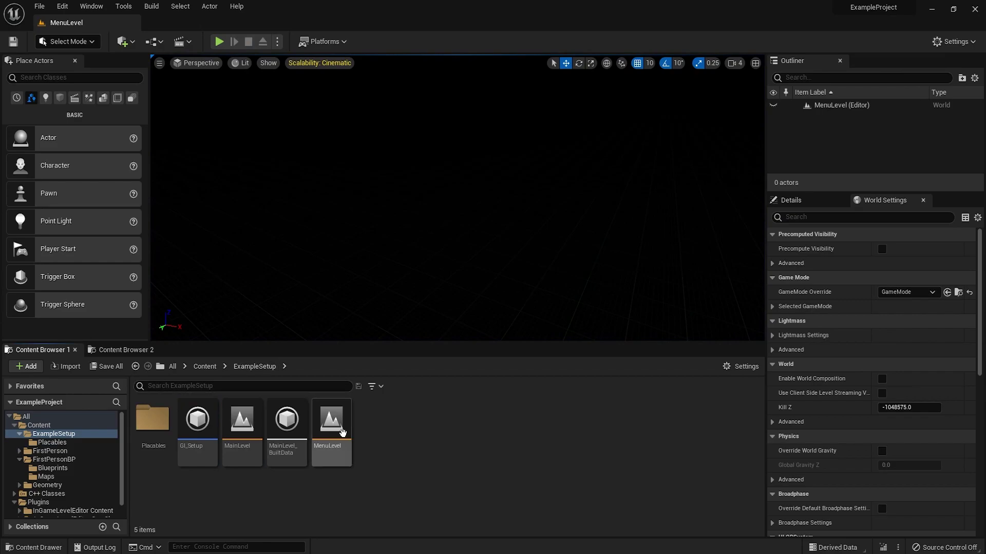
left_click(247, 433)
double_click(247, 432)
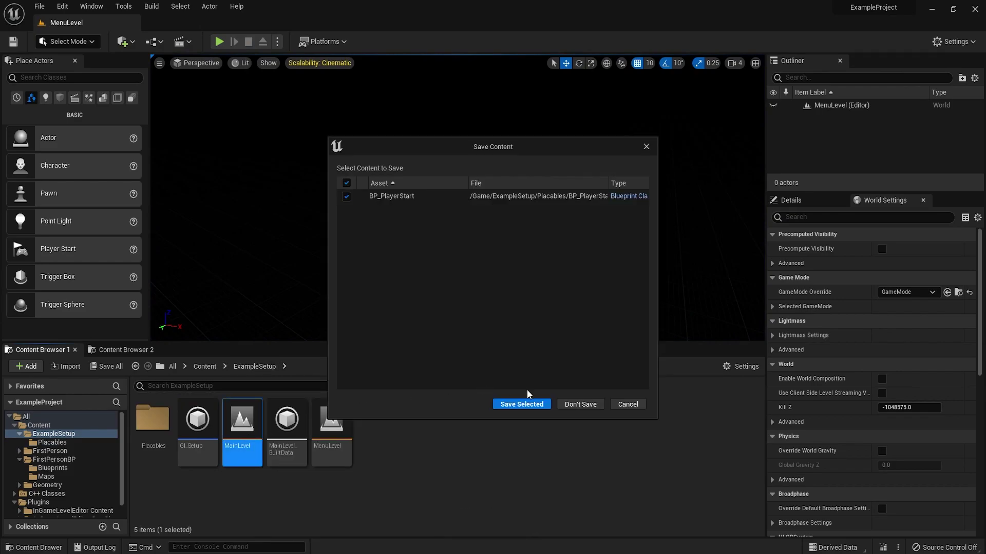
left_click(519, 405)
left_click(154, 41)
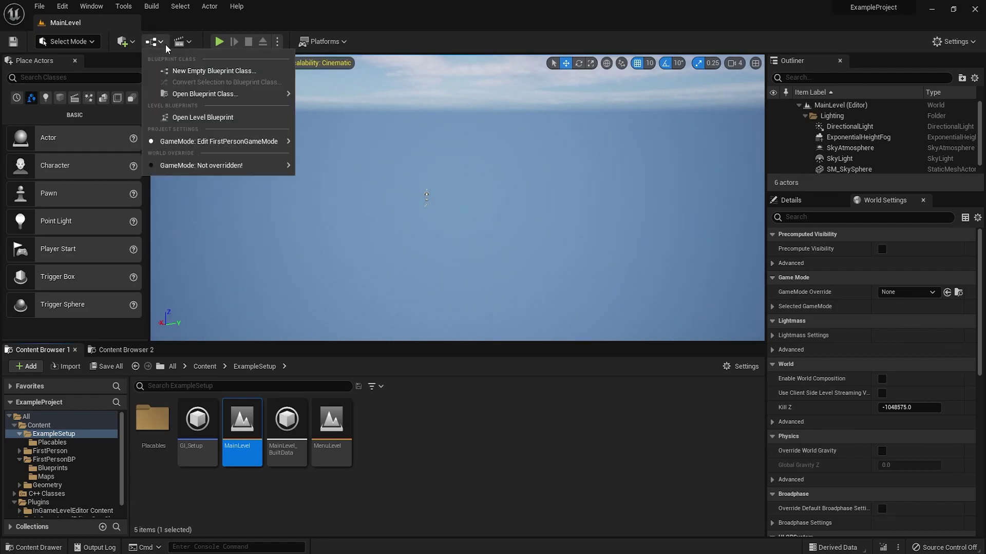
left_click(205, 119)
- Add a Get All Actors Of Class node and connect IGLE Load Level's execution output to it
right_click_drag(493, 186, 348, 227)
scroll(348, 227, "up", 1)
right_click(348, 227)
type("get all ac")
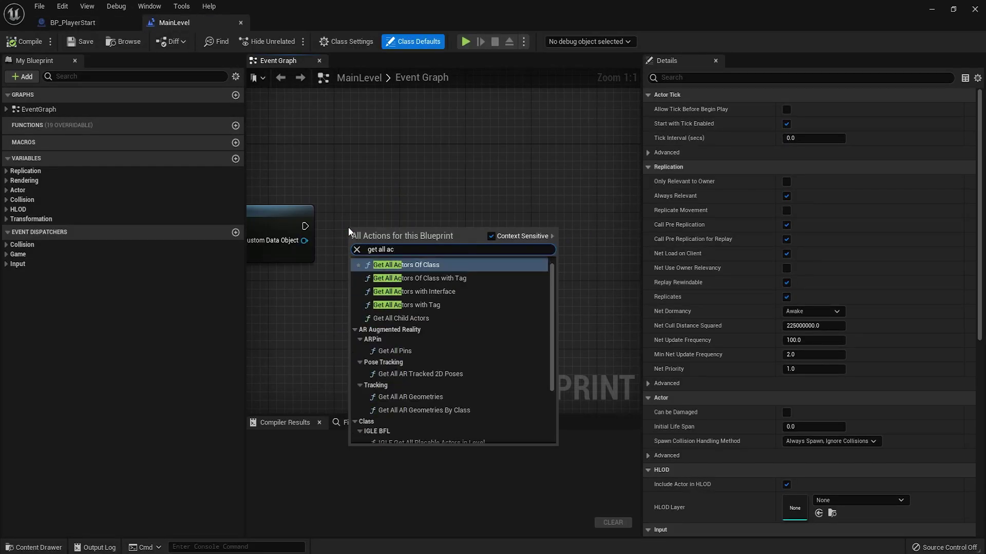
key("Return")
left_click_drag(359, 252, 300, 231)
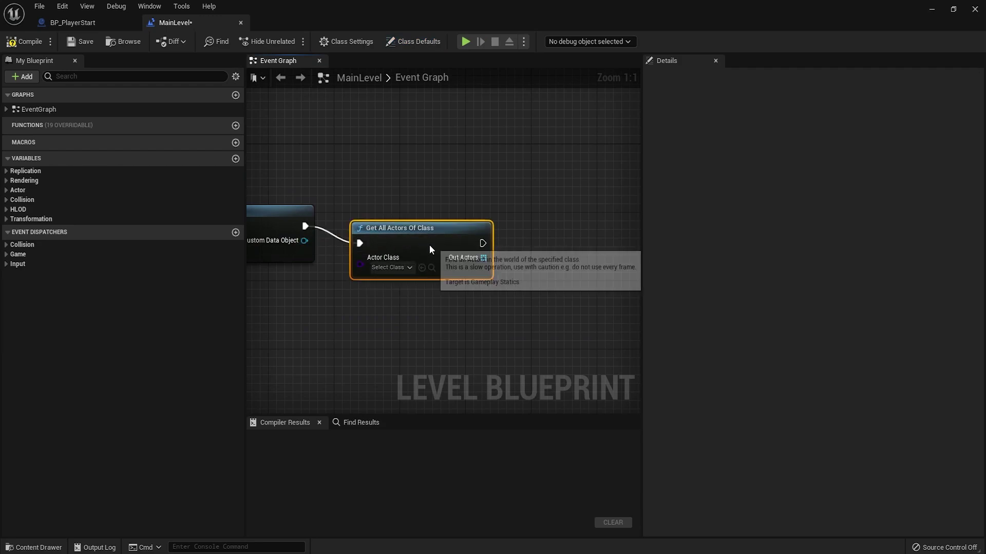
left_click_drag(430, 245, 437, 236)
- Set the Actor Class of the Get All Actors Of Class node to BP Player Start
left_click(399, 268)
type("p")
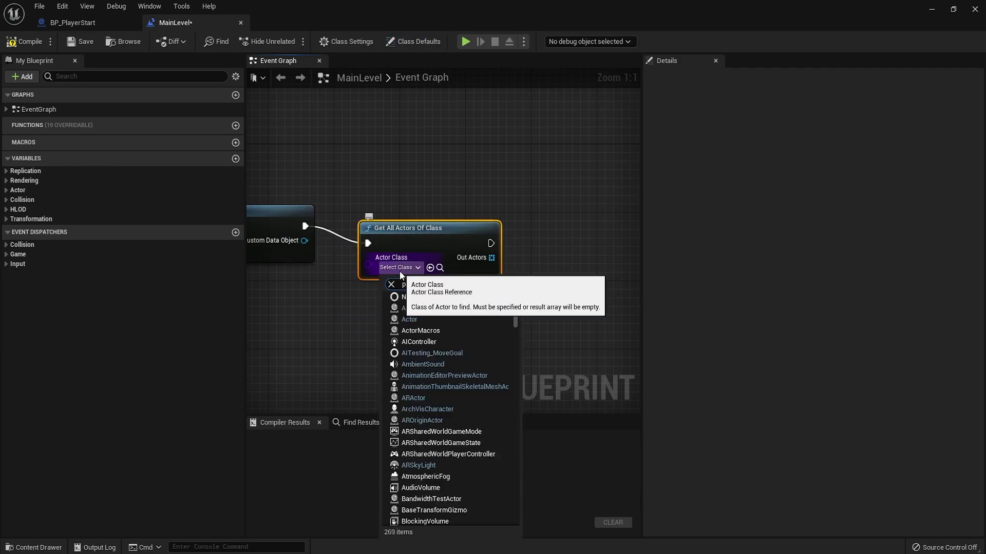
type("layer star")
left_click(445, 310)
right_click_drag(456, 304, 341, 305)
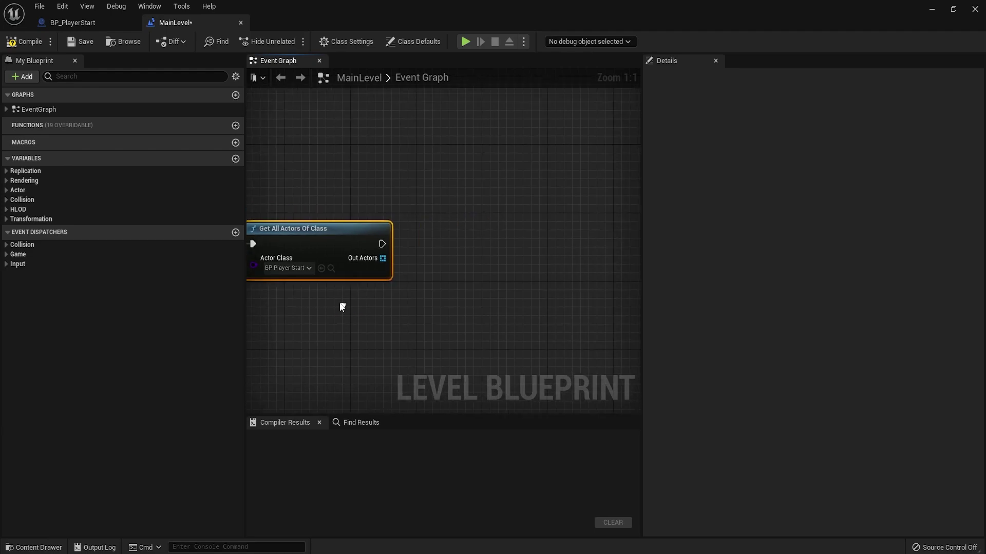
- Add an array Get node fed by the Out Actors output of Get All Actors Of Class
left_click_drag(383, 259, 414, 281)
type("get")
left_click(480, 365)
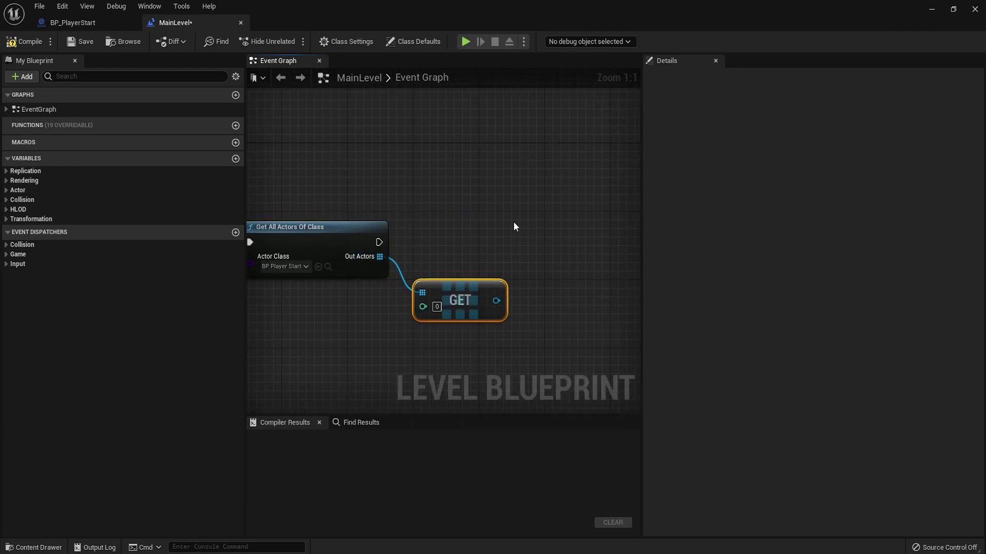
- Add an Is Valid node for the retrieved actor and run it from the Get All Actors Of Class execution output
right_click_drag(515, 227, 387, 218)
left_click_drag(402, 286, 461, 224)
type("valid")
left_click(451, 352)
left_click_drag(418, 241, 362, 234)
left_click(554, 285)
scroll(426, 288, "down", 2)
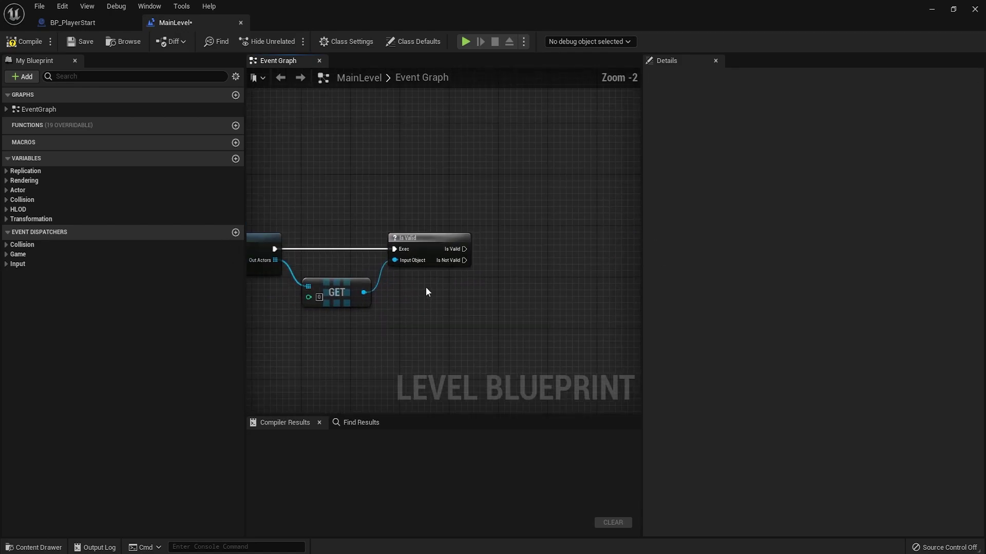
- Add a Get Player Pawn node below the Is Valid node
scroll(400, 275, "up", 2)
right_click(417, 274)
type("get player pa")
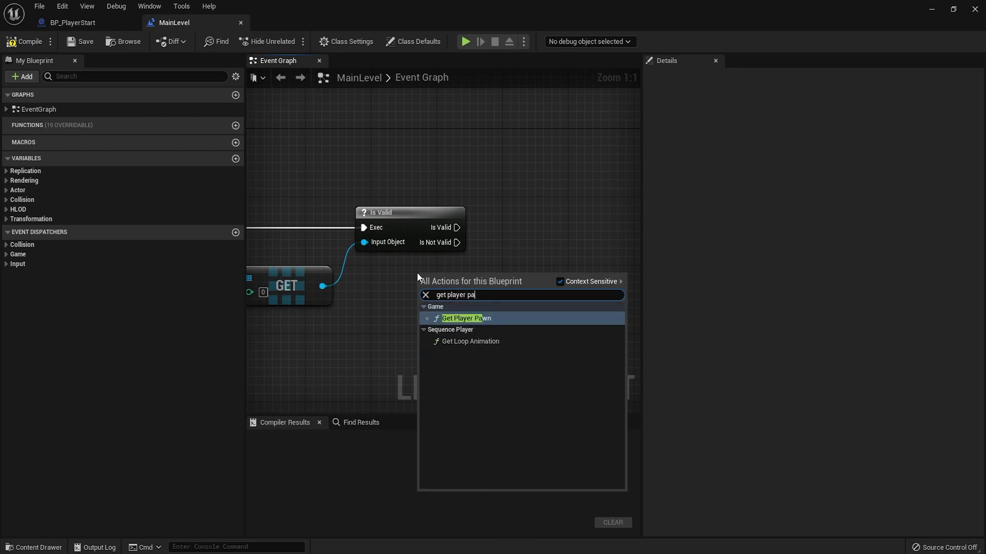
key("Return")
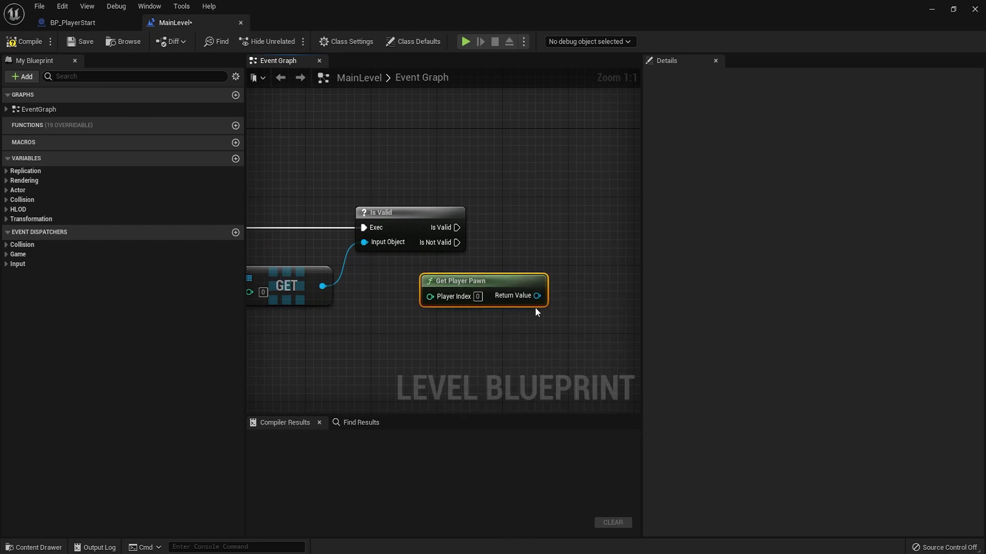
- Add a Set Actor Transform node targeting the player pawn, connect it to the Is Valid execution output, and enable Teleport
left_click_drag(525, 295, 488, 275)
type("s")
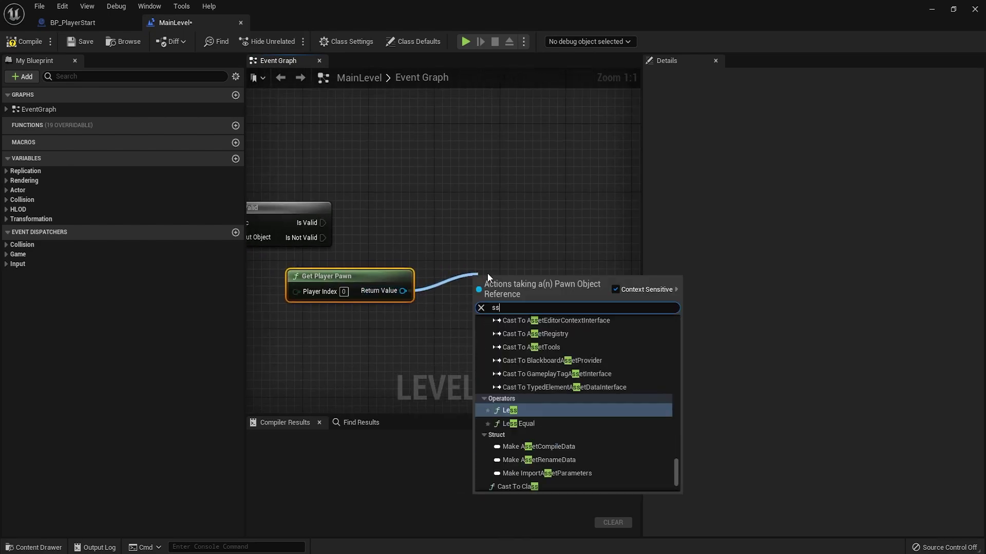
type("et actor tran")
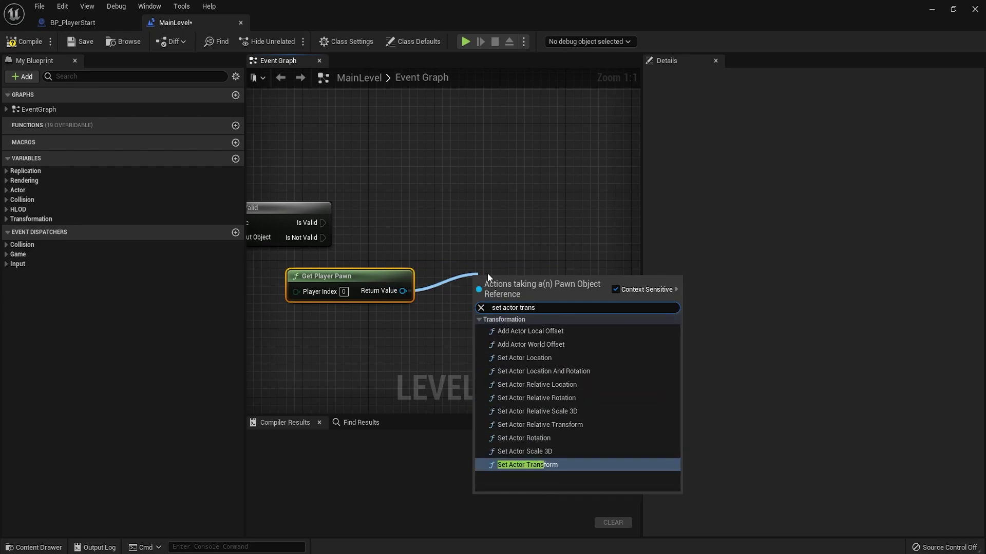
key("Return")
left_click_drag(488, 277, 504, 191)
left_click_drag(501, 223, 400, 233)
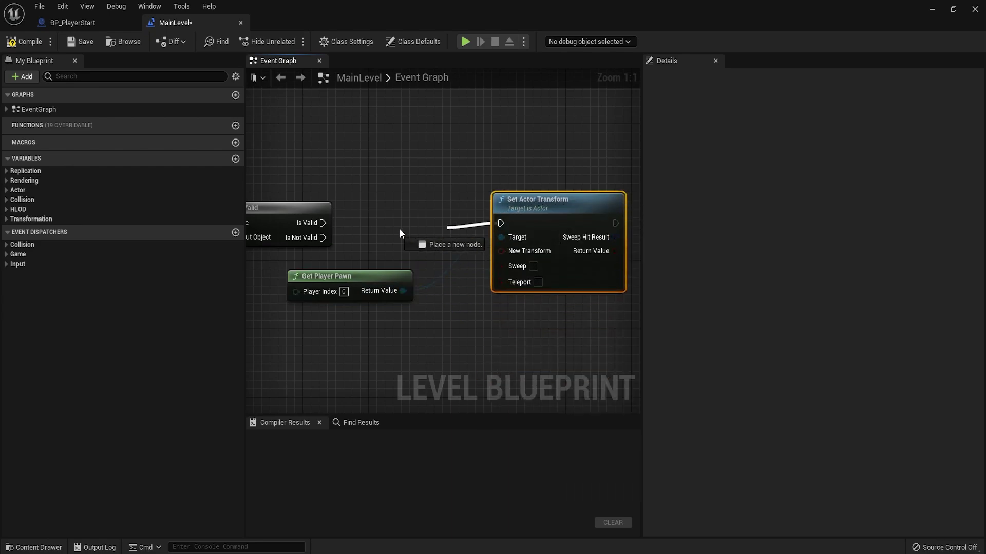
right_click_drag(460, 215, 525, 200)
left_click(525, 201)
right_click_drag(445, 268, 582, 234)
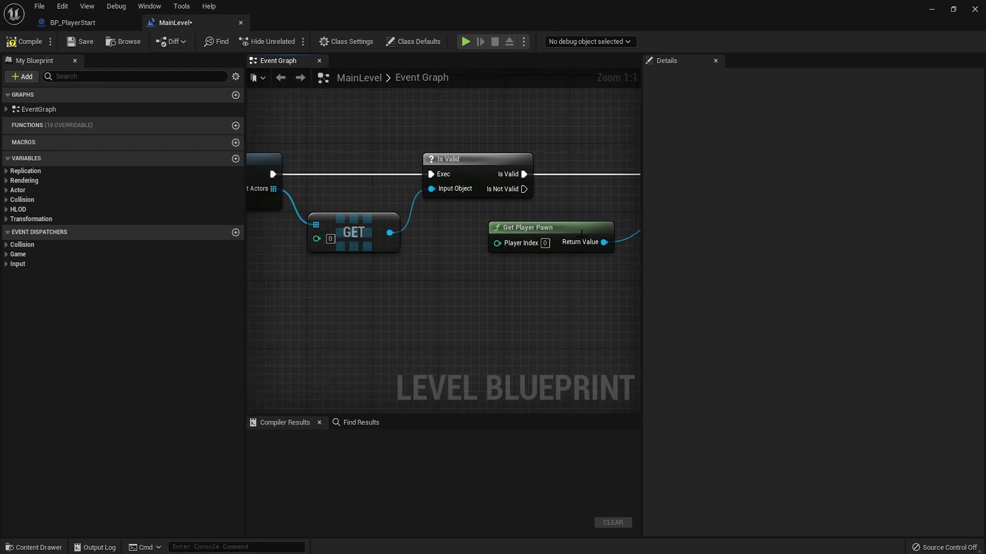
- Feed the retrieved player start's Get Actor Transform result into New Transform and compile the Level Blueprint
left_click_drag(388, 233, 442, 297)
type("get ac")
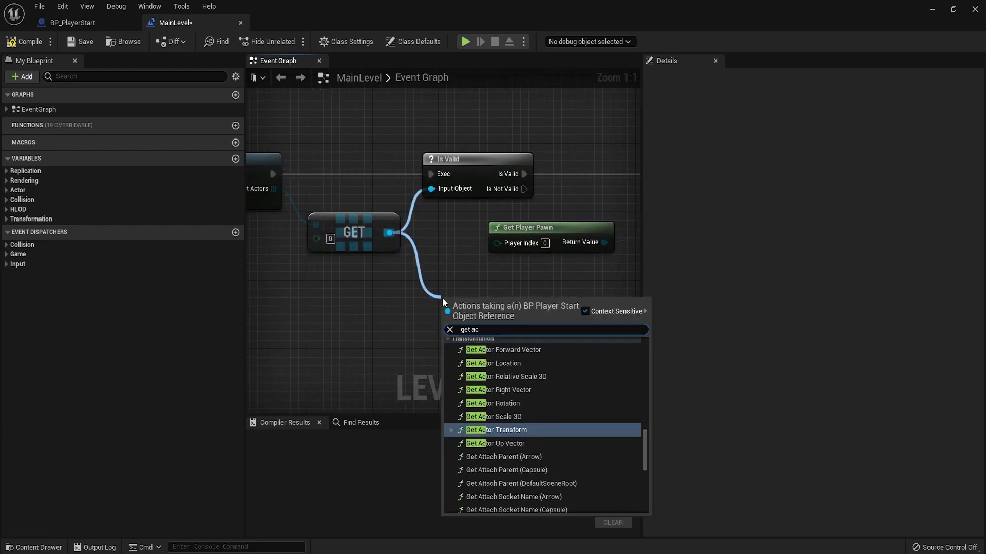
type("tor tran")
key("Return")
right_click_drag(449, 299, 293, 272)
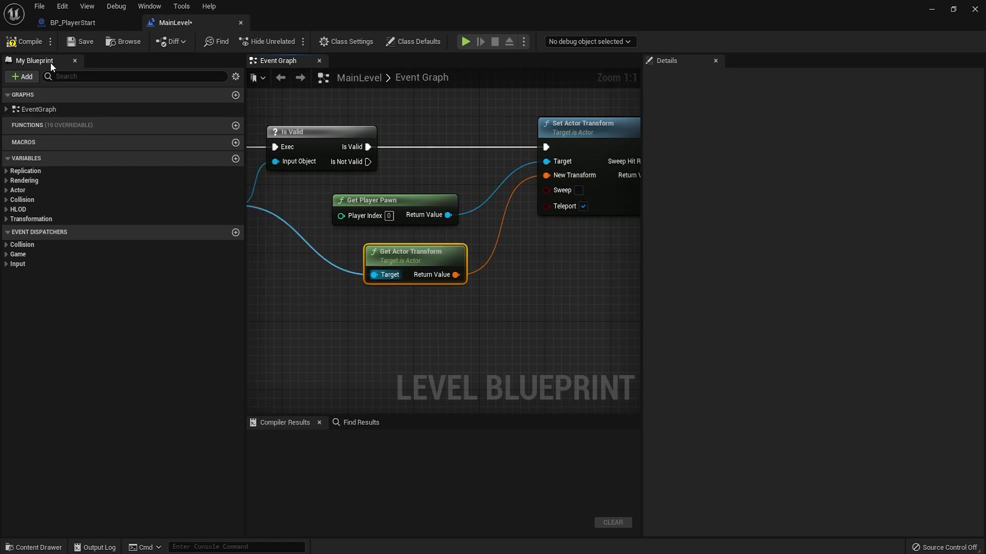
left_click(24, 41)
scroll(440, 193, "down", 2)
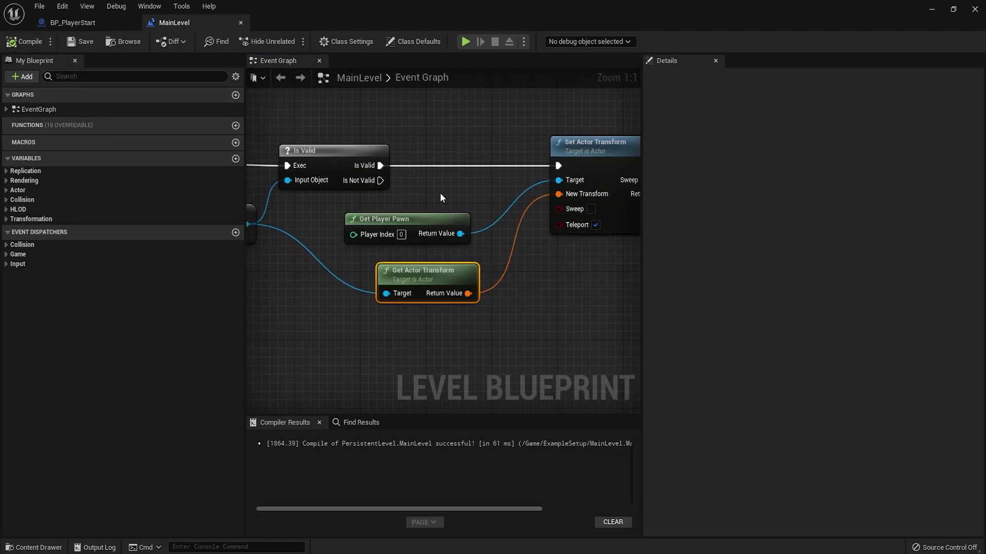
- Run MenuLevel, play the test level to check the spawn point at the player start, and stop the session
left_click(933, 10)
double_click(331, 429)
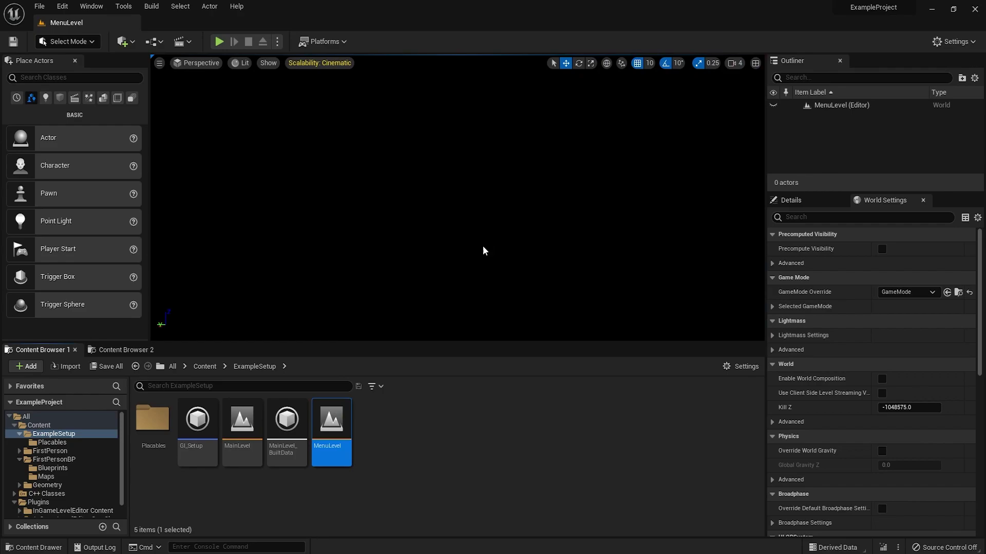
left_click(217, 41)
left_click(449, 149)
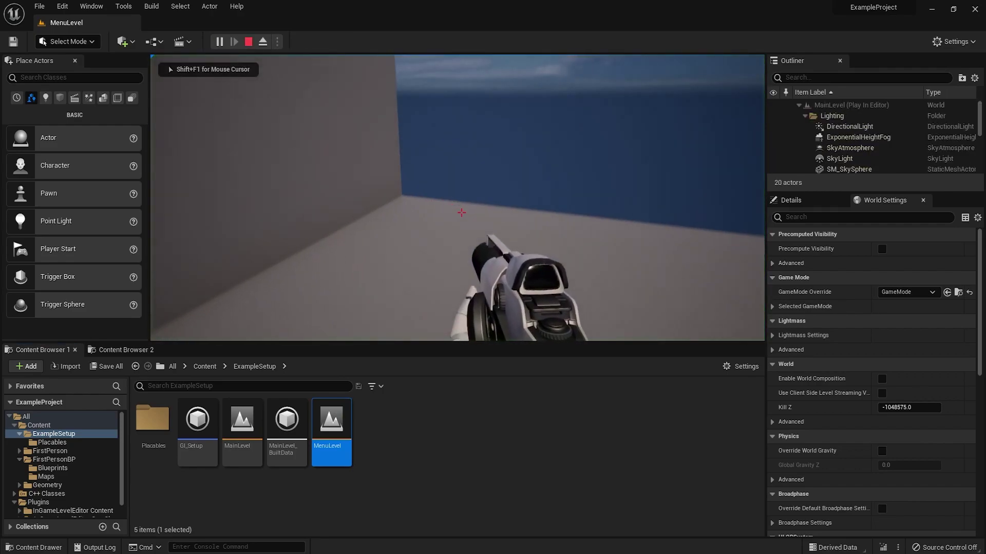
key("a")
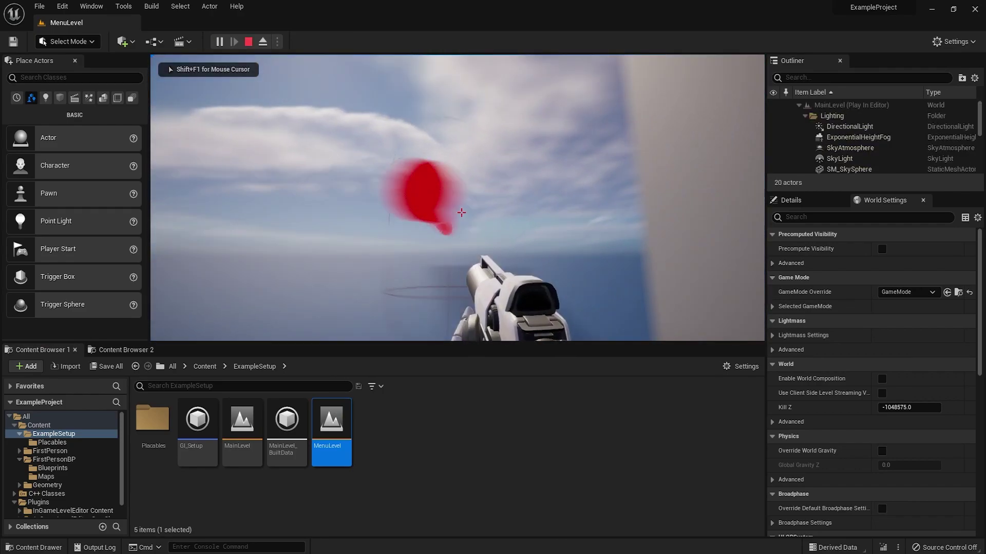
key("s")
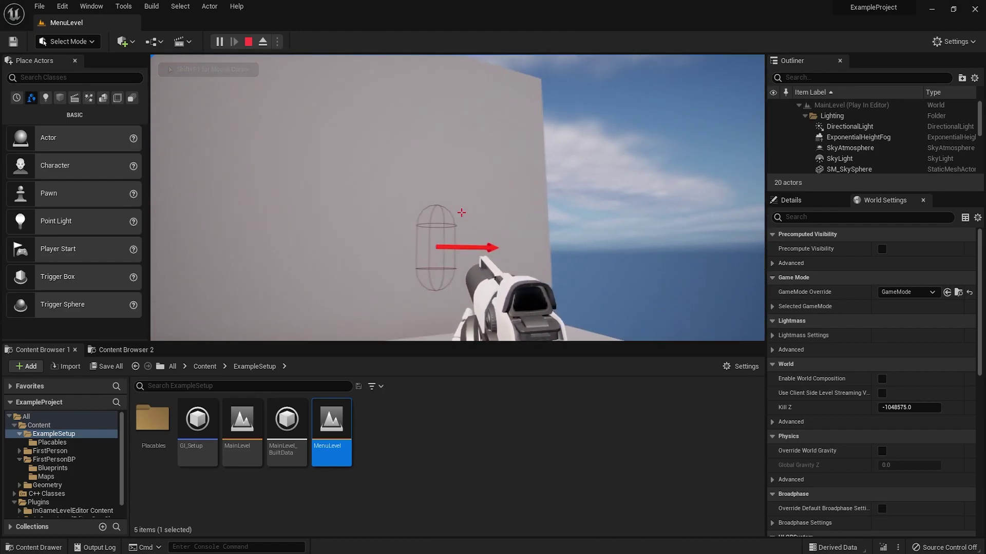
key("w")
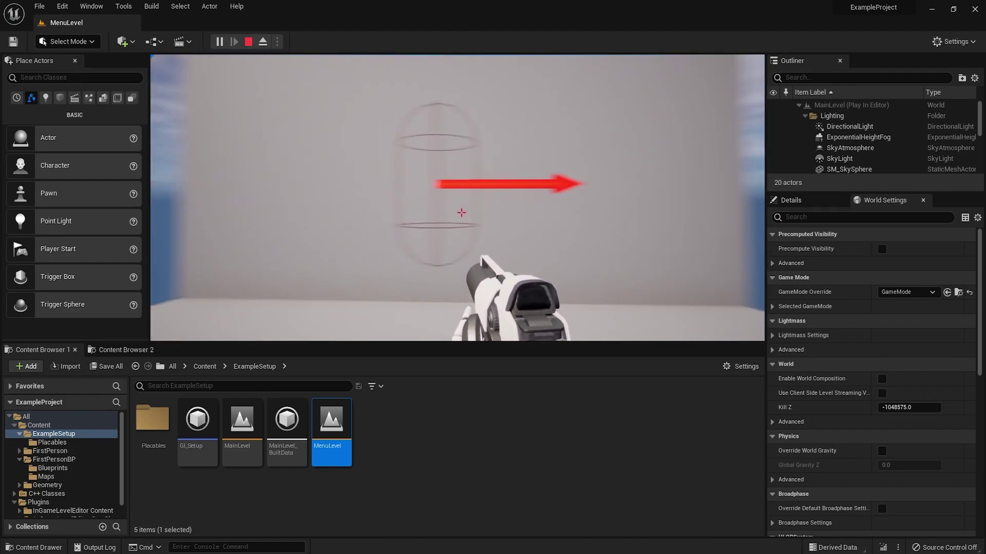
key("Escape")
- Close the BP_PlayerStart editor, reopen MainLevel, and open its Level Blueprint
left_click(432, 549)
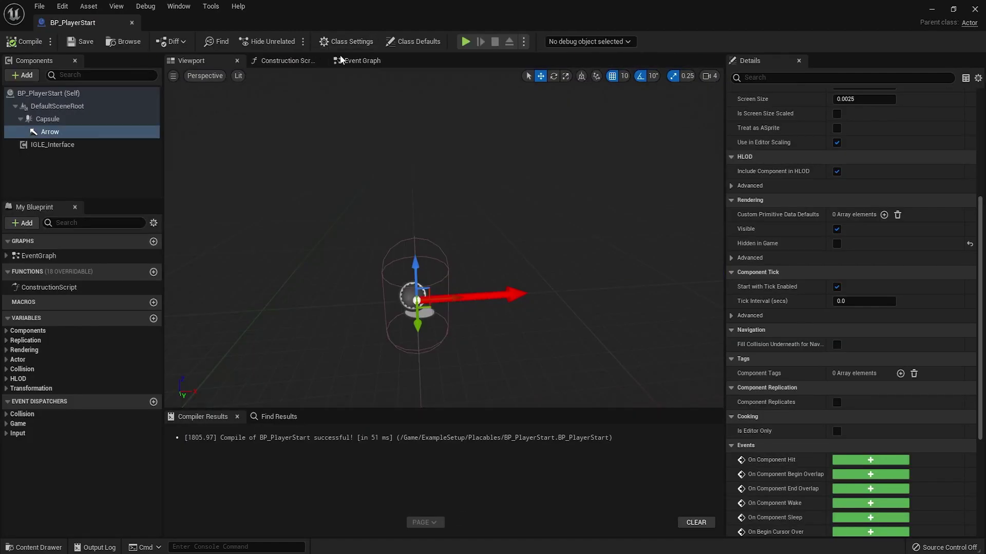
left_click(971, 14)
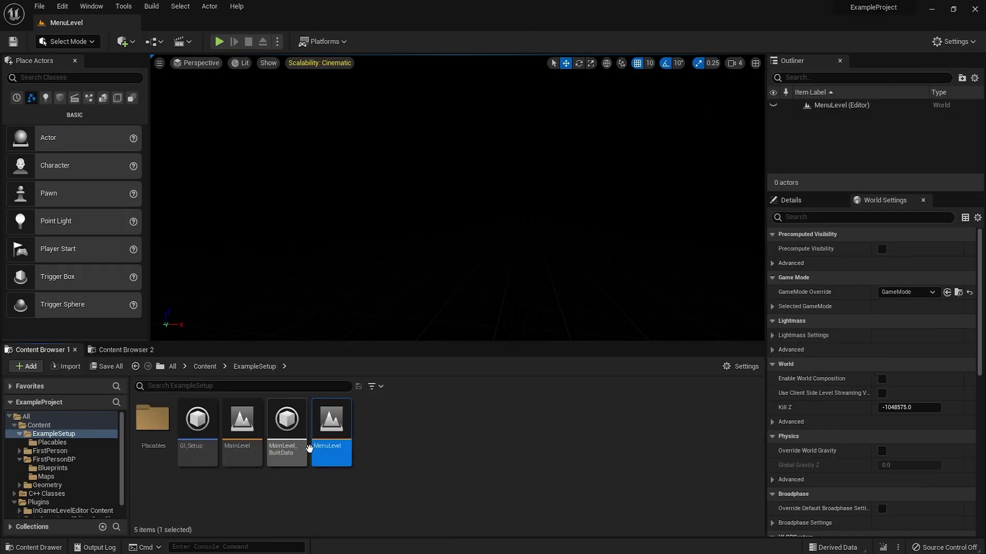
double_click(227, 421)
left_click(180, 41)
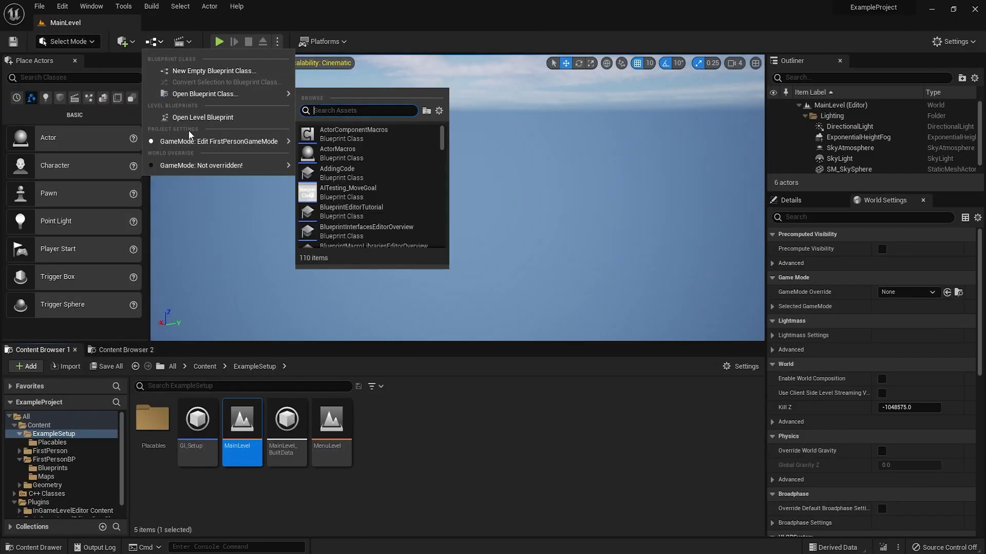
left_click(189, 117)
- Add a Destroy Actor node targeting the retrieved player start and execute it after Set Actor Transform
scroll(354, 254, "up", 3)
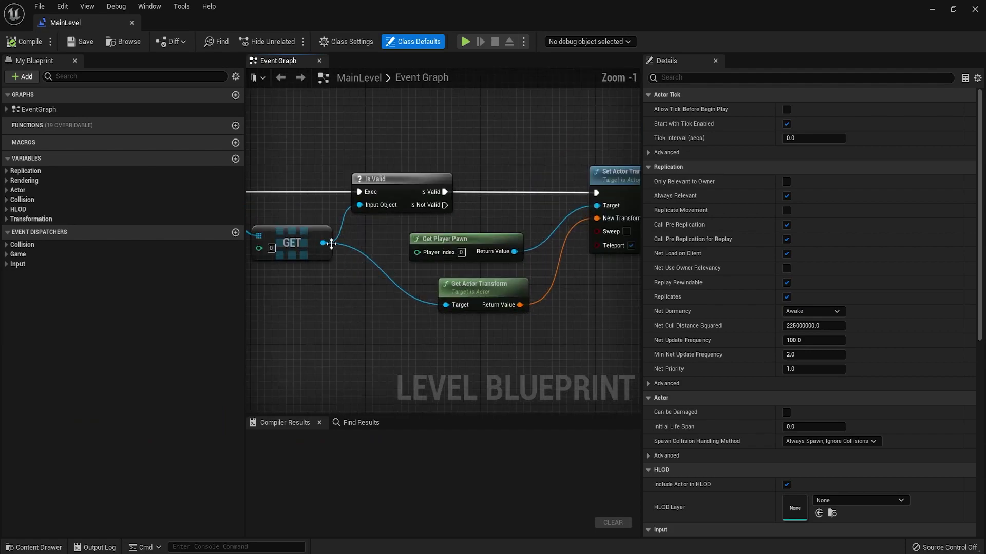
type("dest")
left_click_drag(368, 324, 587, 219)
key("Return")
left_click_drag(525, 193, 496, 195)
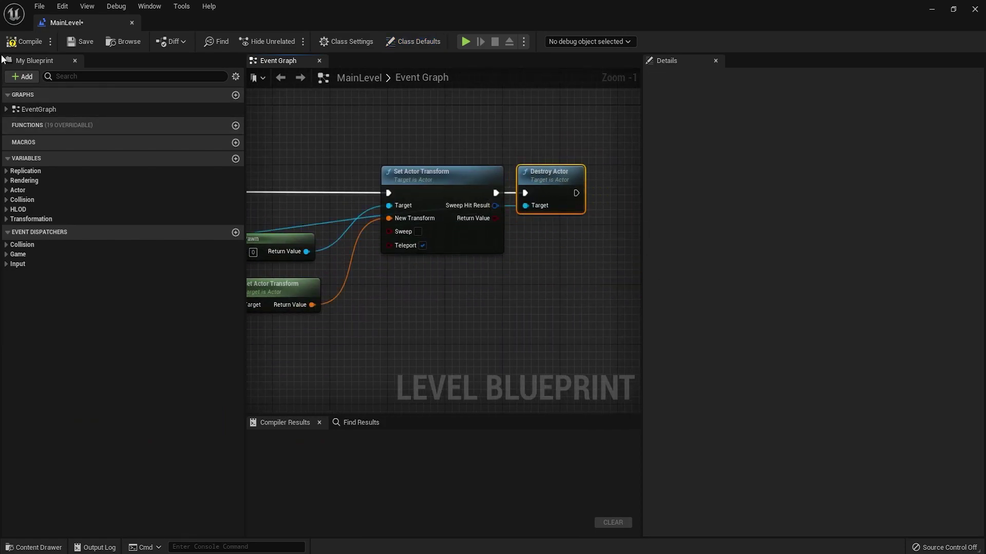
- Compile and close the Level Blueprint, and open MenuLevel, saving MainLevel
left_click(19, 44)
left_click(974, 10)
double_click(343, 441)
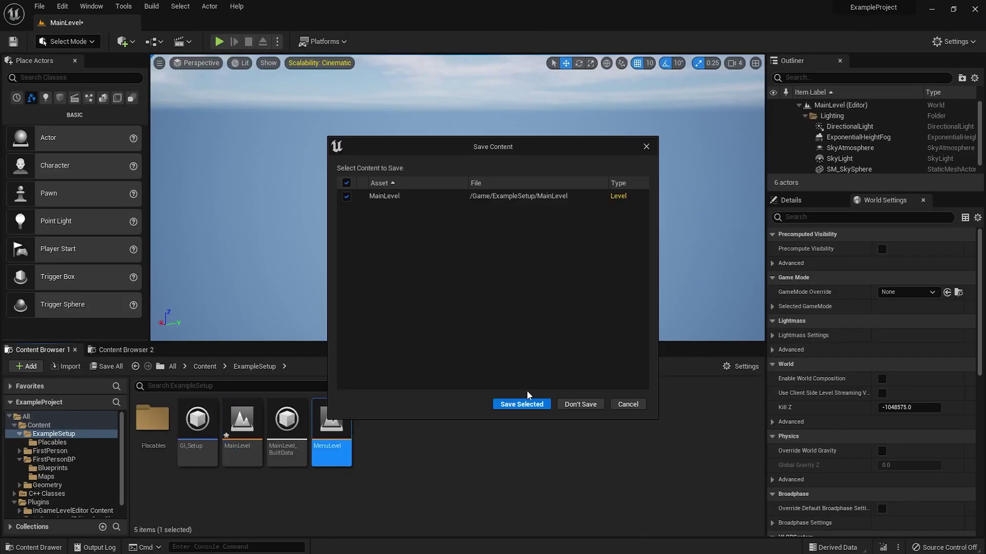
left_click(523, 404)
- Run MenuLevel, play the test level to check the spawn and player start removal, fire a few shots, and stop
key("alt+p")
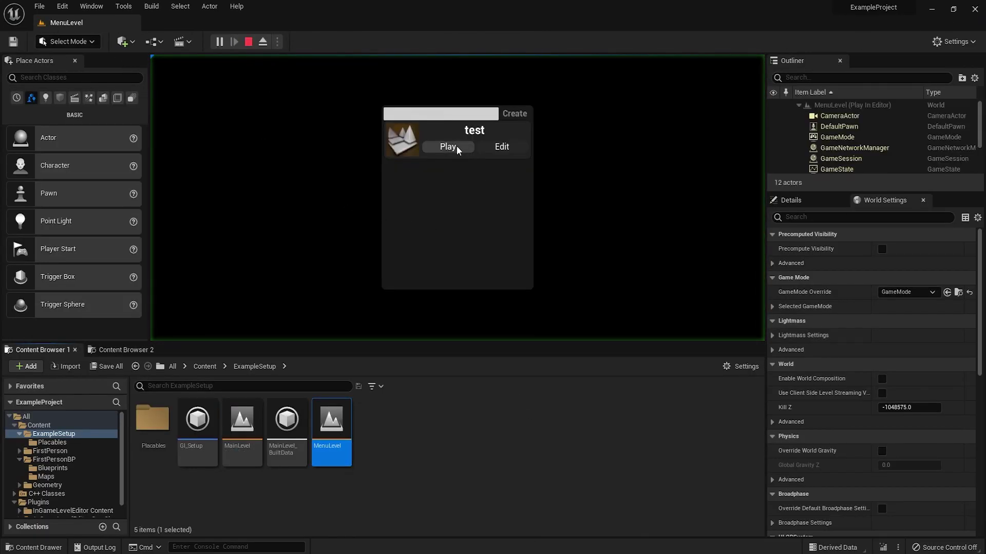
left_click(456, 145)
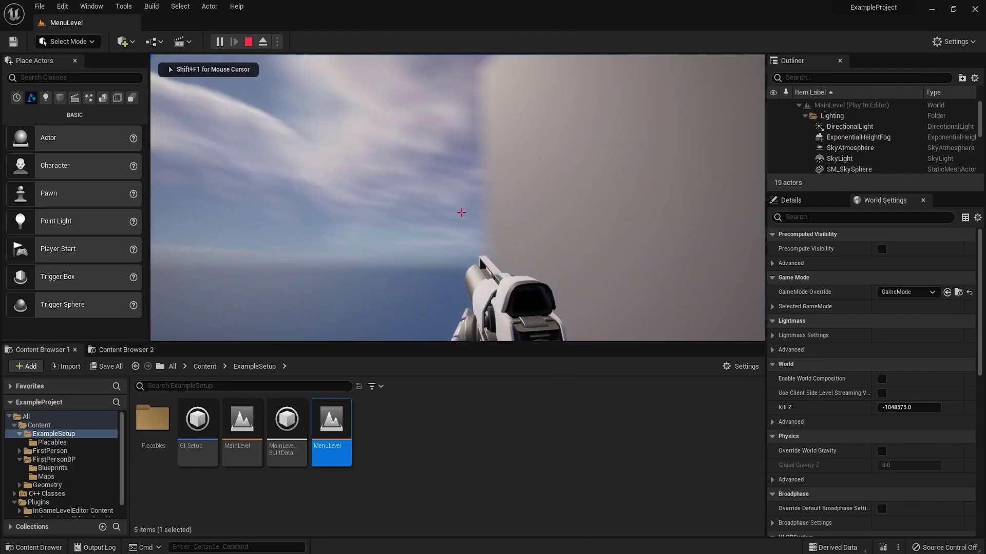
left_click(461, 212)
left_click(461, 213)
left_click(462, 213)
left_click(461, 213)
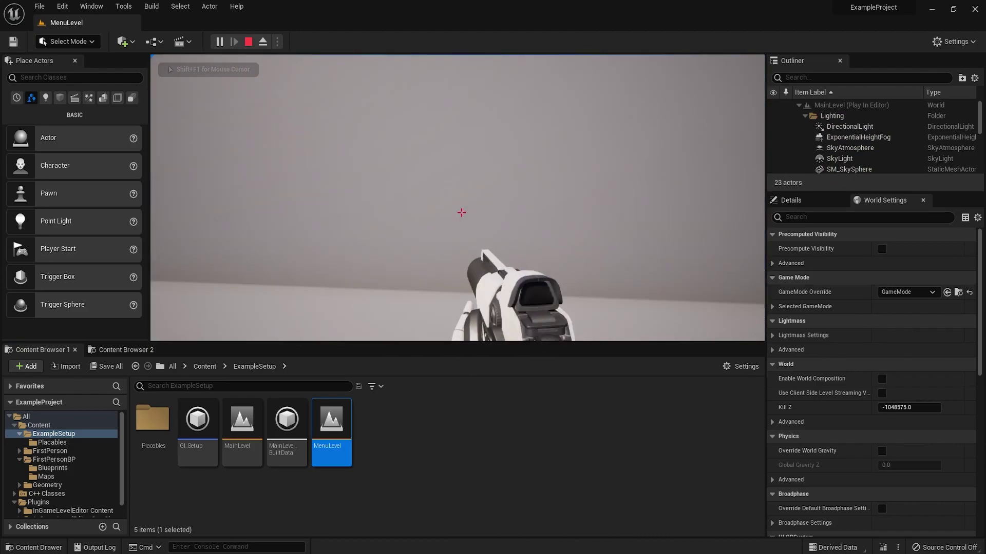
key("Escape")
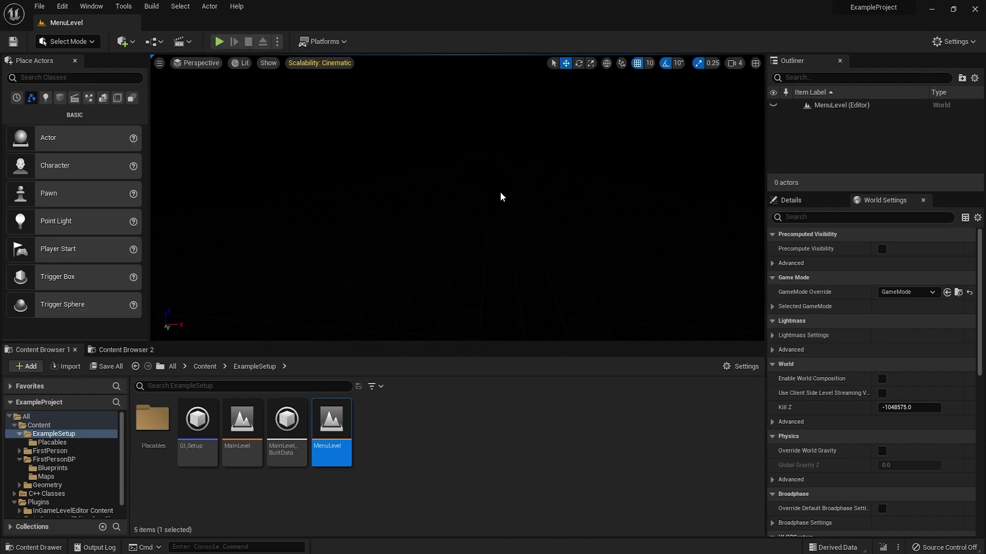